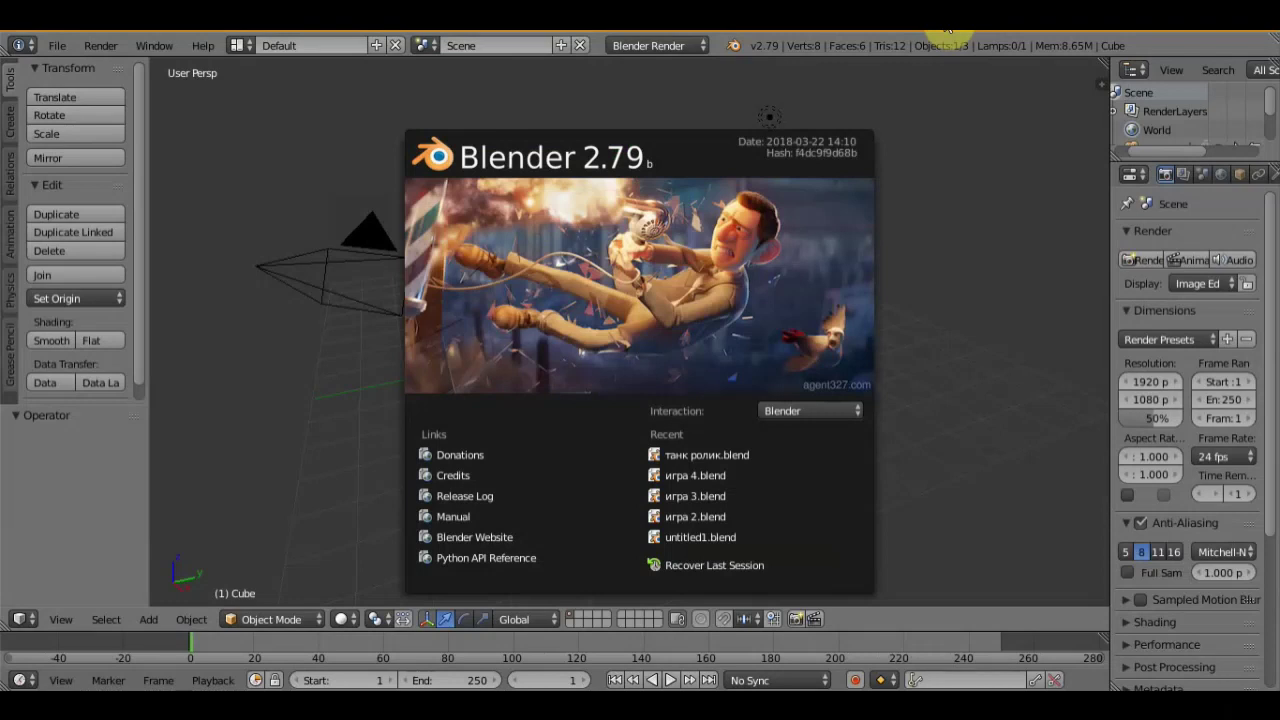
Dismiss the splash screen and open the recent project игра 4.blend
left_click(907, 218)
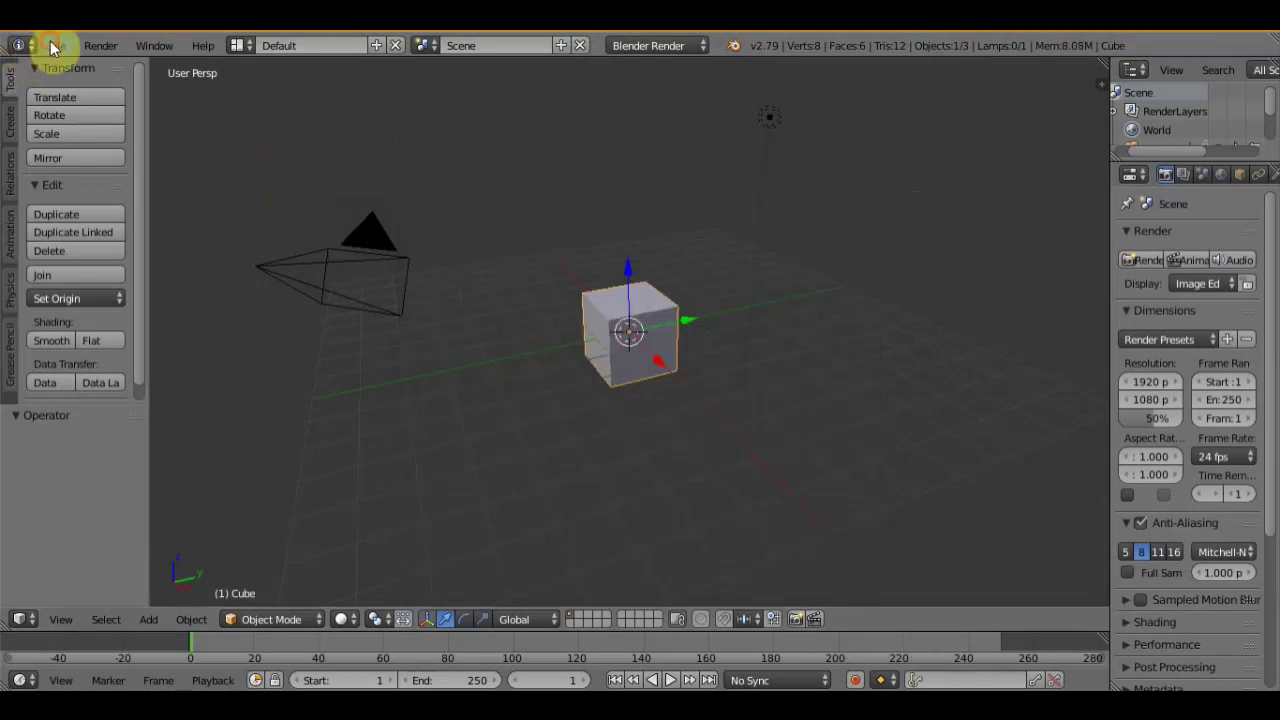
left_click(56, 46)
mouse_move(103, 105)
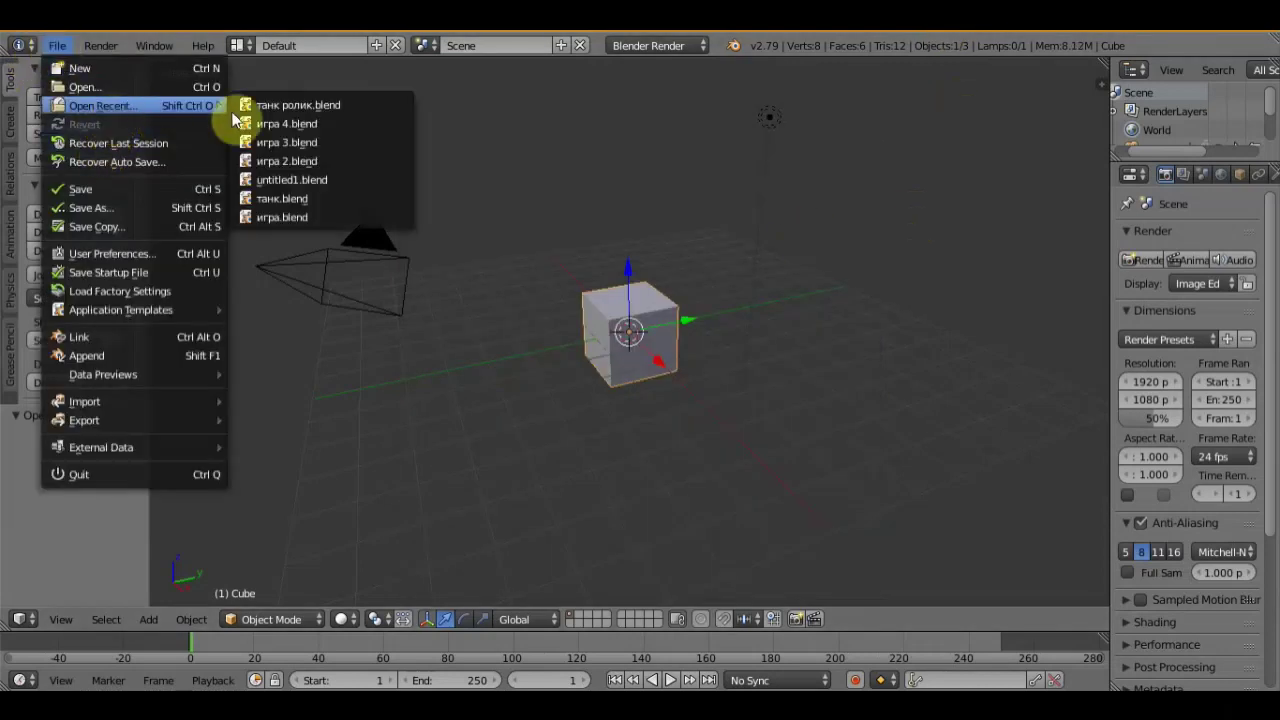
left_click(290, 127)
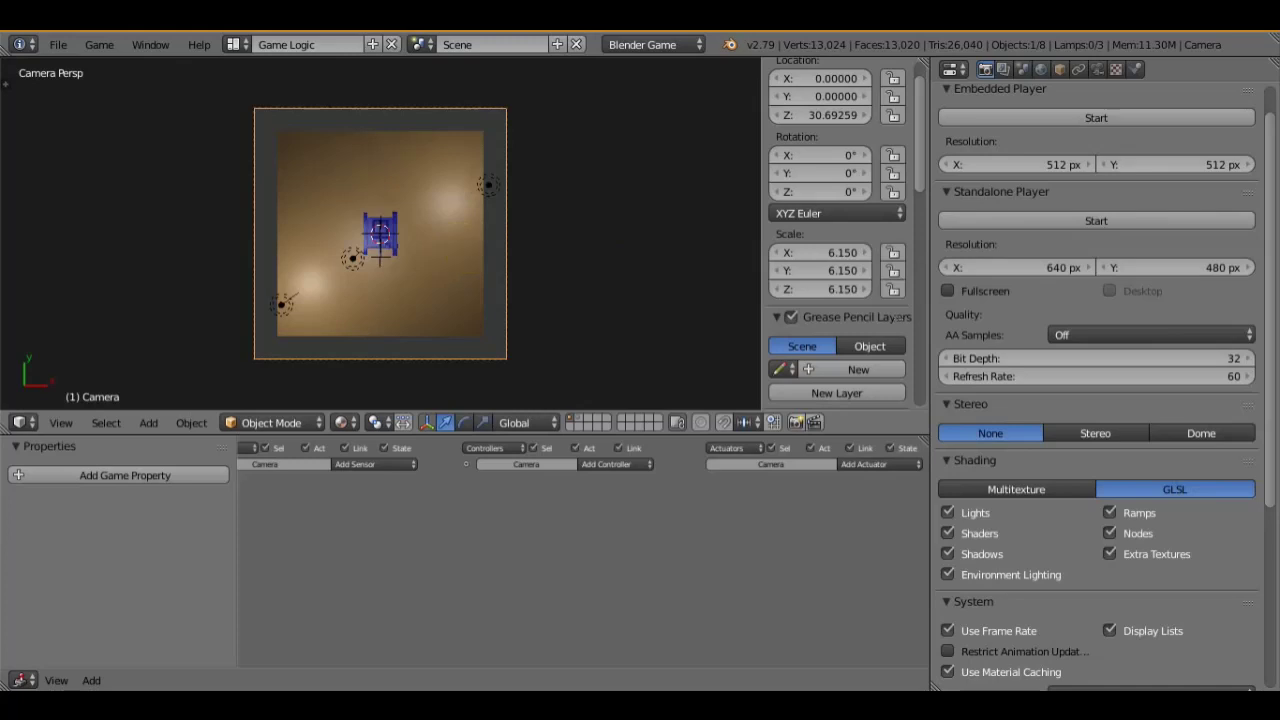
Run the tank game in the viewport and fire until the counter reaches 0
key("p")
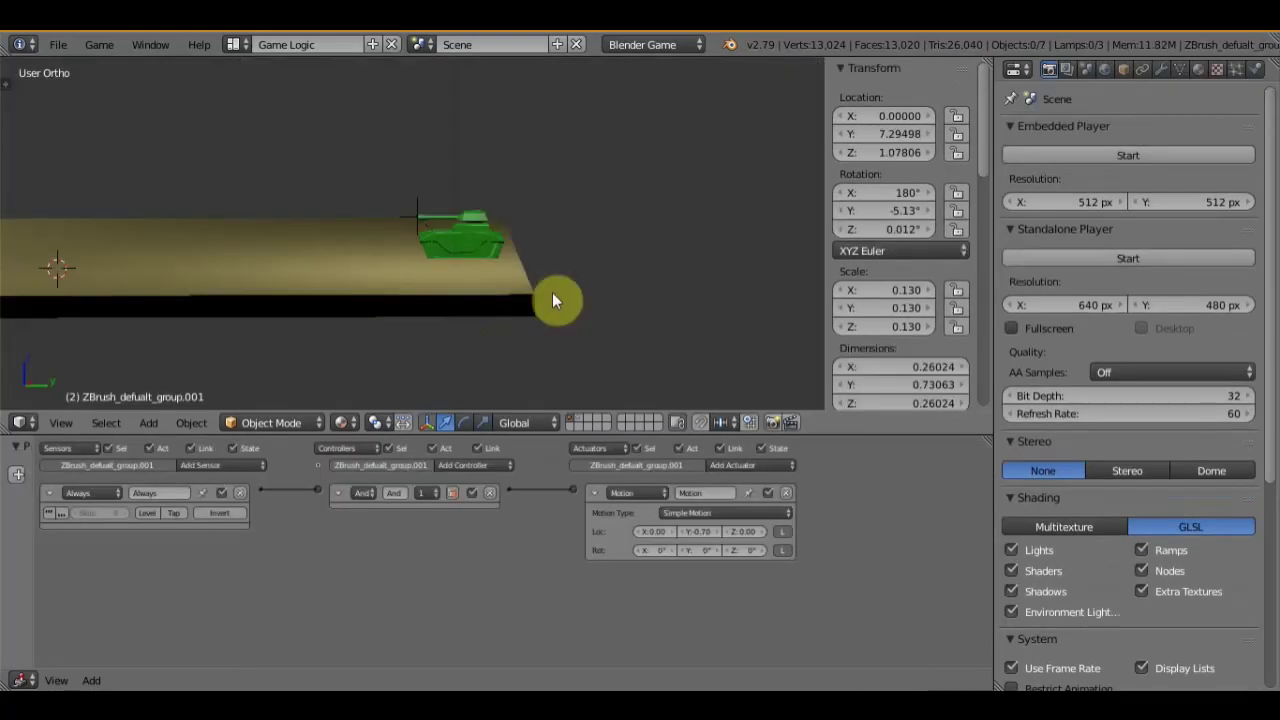
Select the Empty at the tank's gun barrel and reveal the logic editor's game-properties sidebar
mouse_move(552, 292)
middle_mouse_down("shift")
mouse_move(710, 293)
mouse_move(627, 271)
mouse_move(669, 311)
middle_mouse_up("shift")
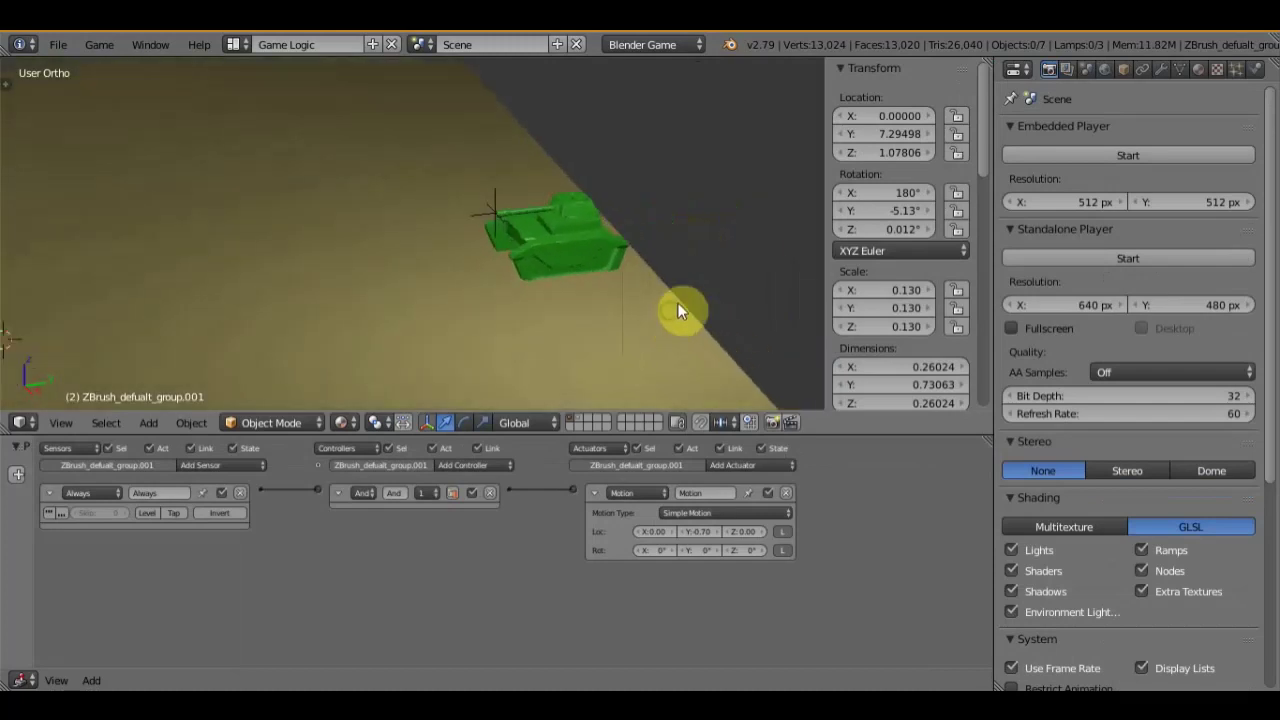
key("KP_0")
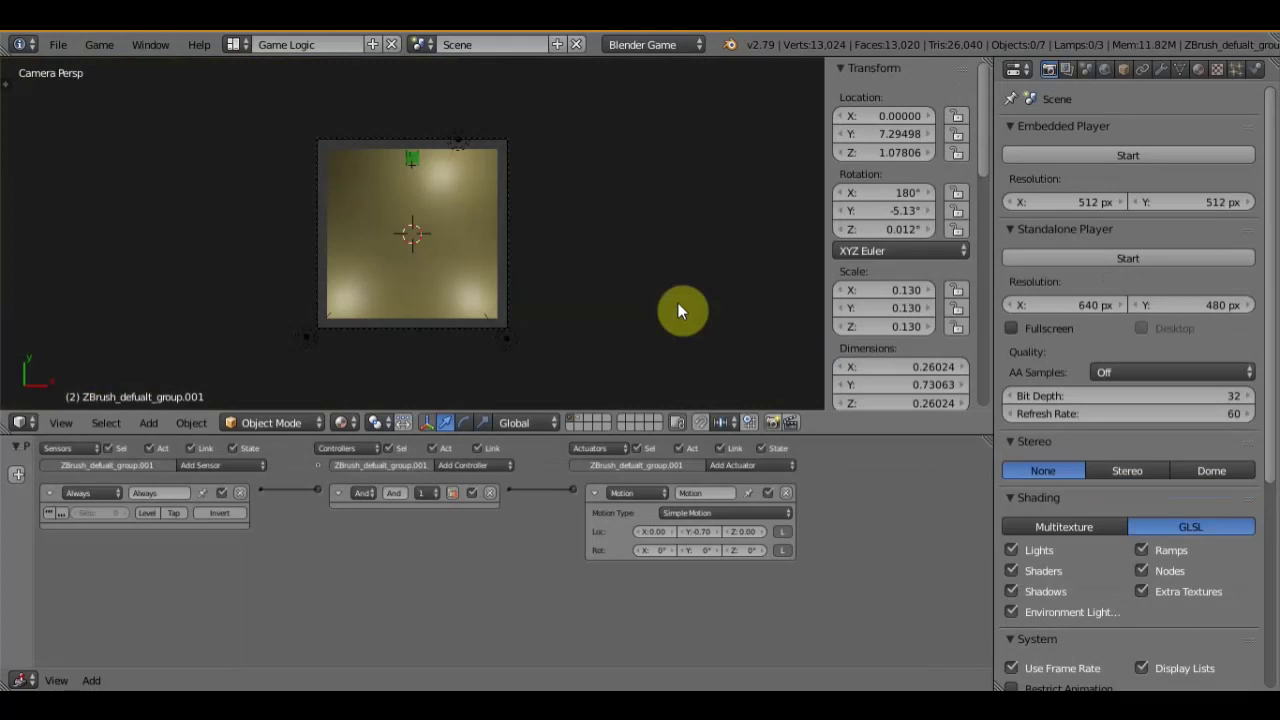
key("KP_0")
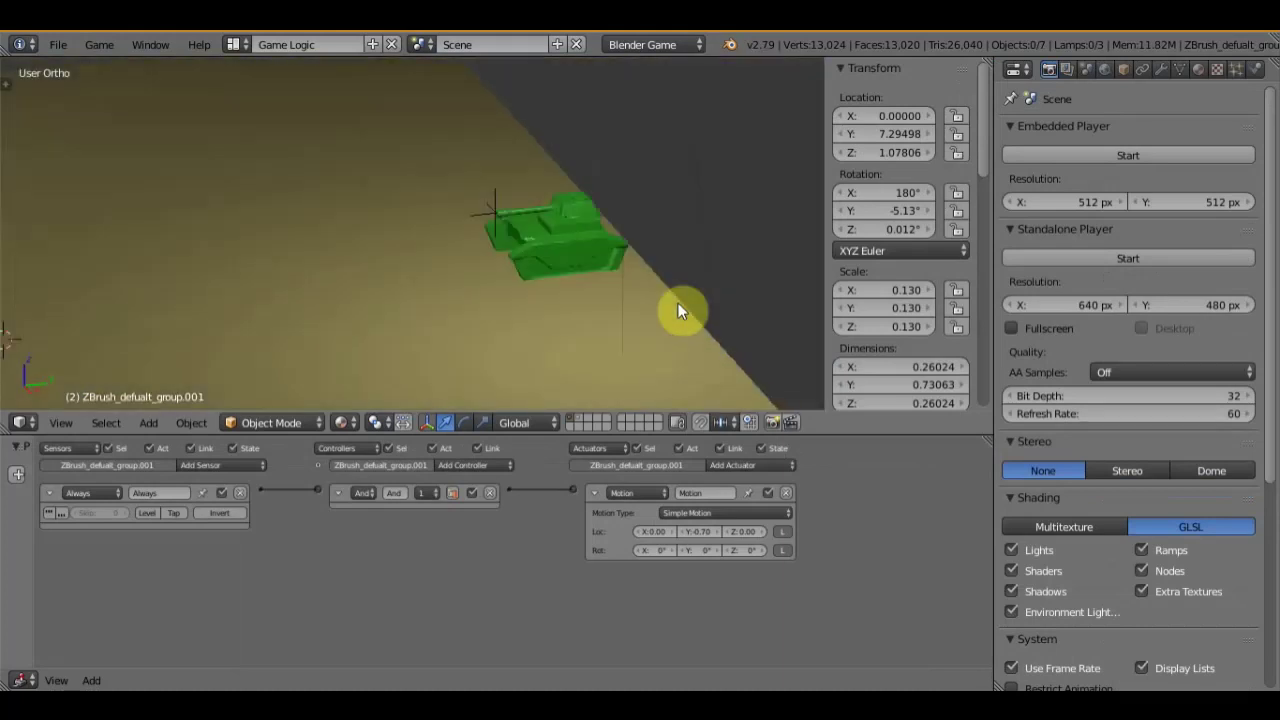
mouse_move(692, 255)
middle_mouse_down()
mouse_move(648, 235)
mouse_move(611, 193)
mouse_move(558, 240)
middle_mouse_up()
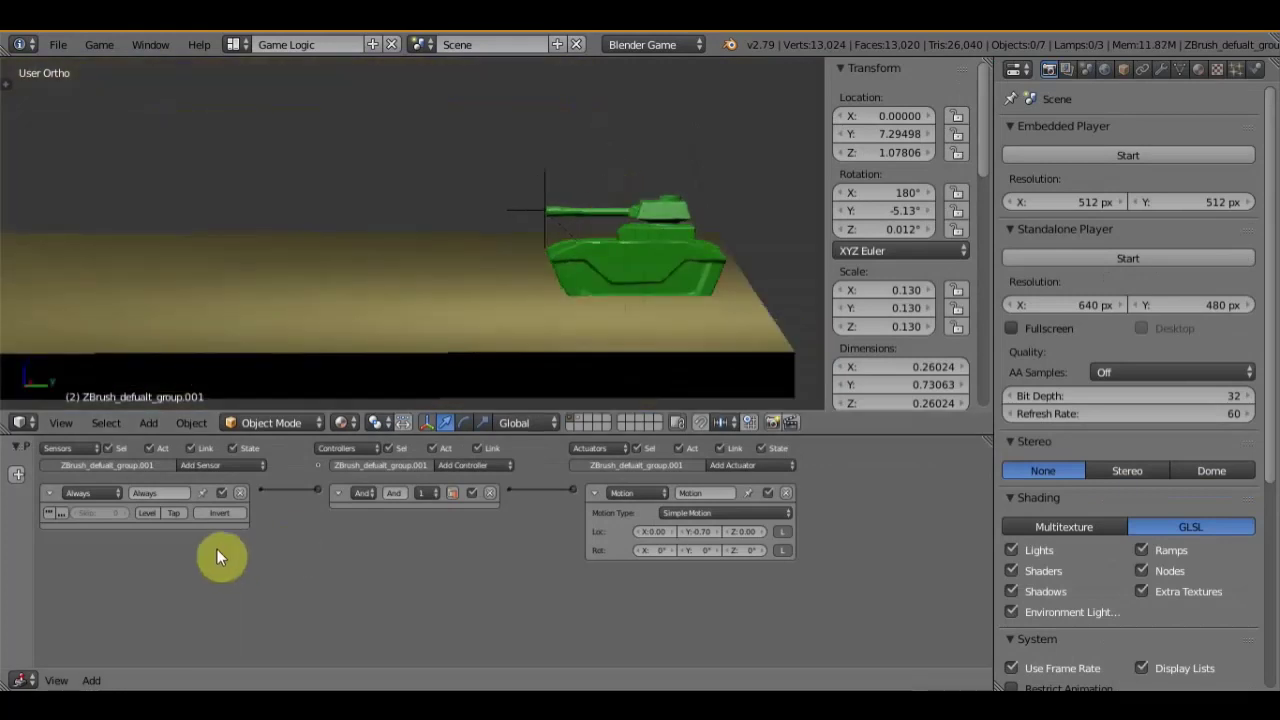
right_click(545, 190)
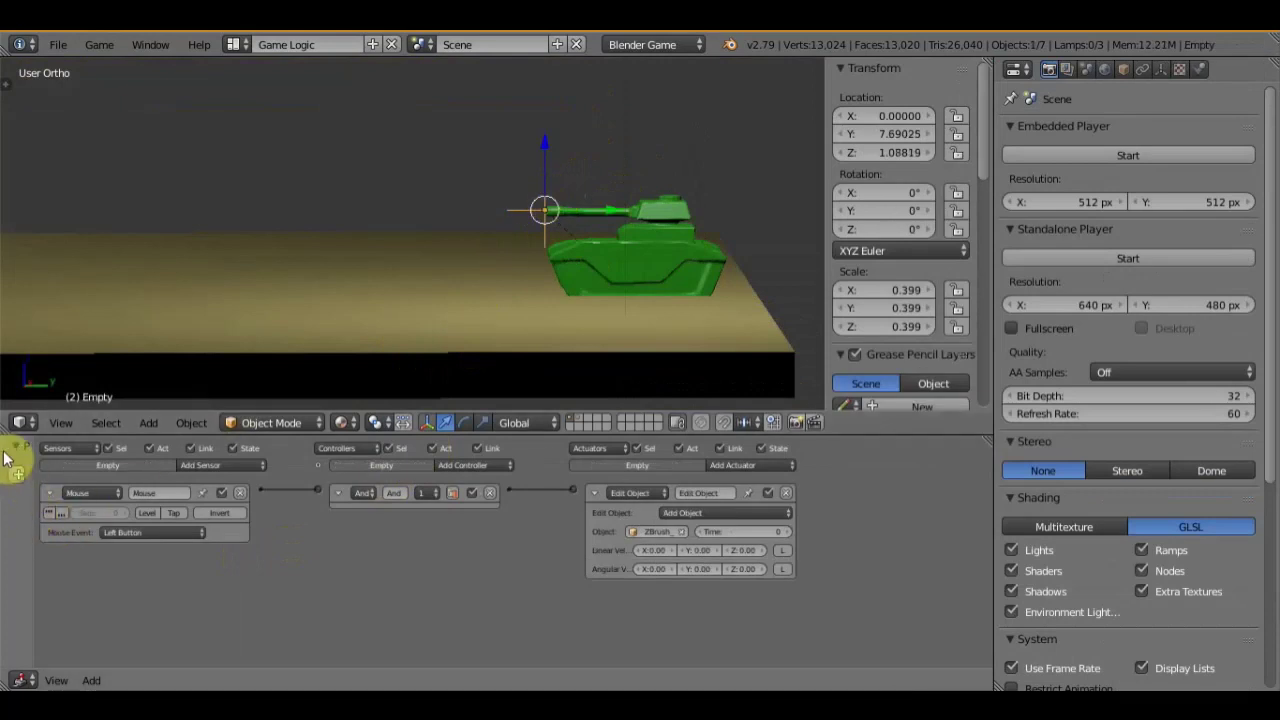
mouse_move(28, 456)
left_mouse_down()
mouse_move(263, 465)
mouse_move(250, 466)
left_mouse_up()
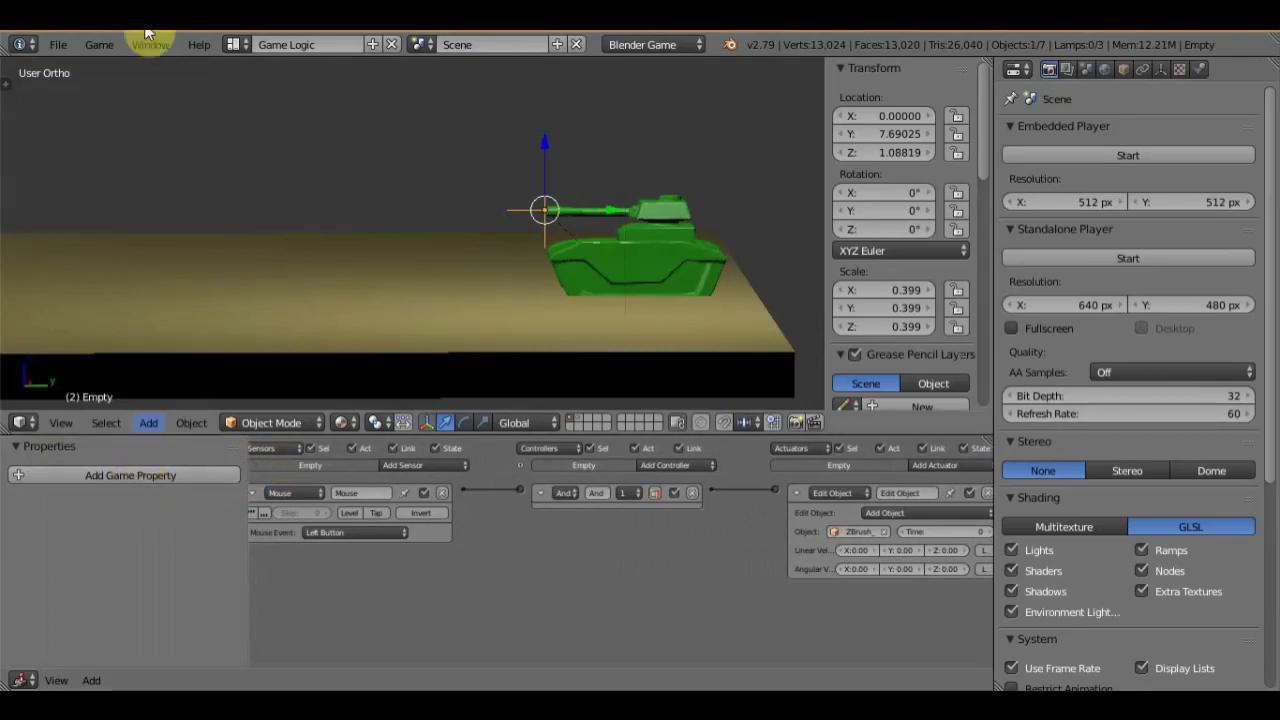
Enable International Fonts in Russian, translating Interface, Tooltips and New Data
left_click(57, 45)
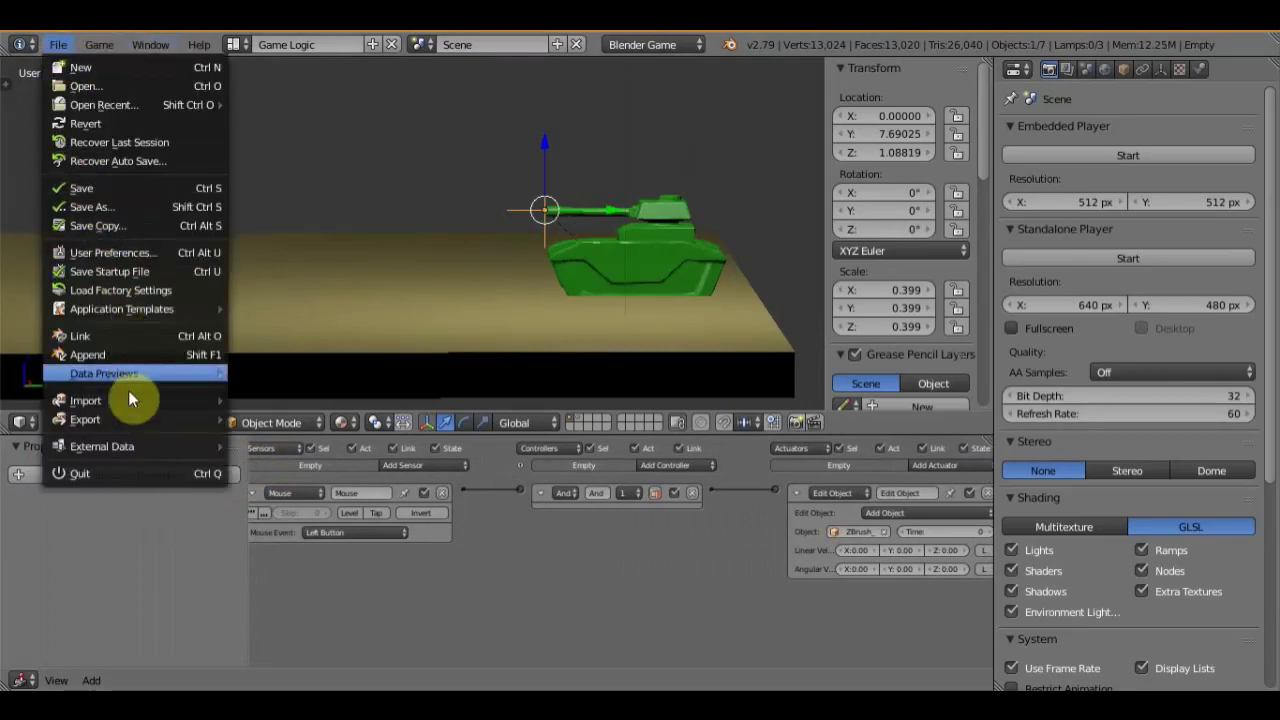
left_click(127, 253)
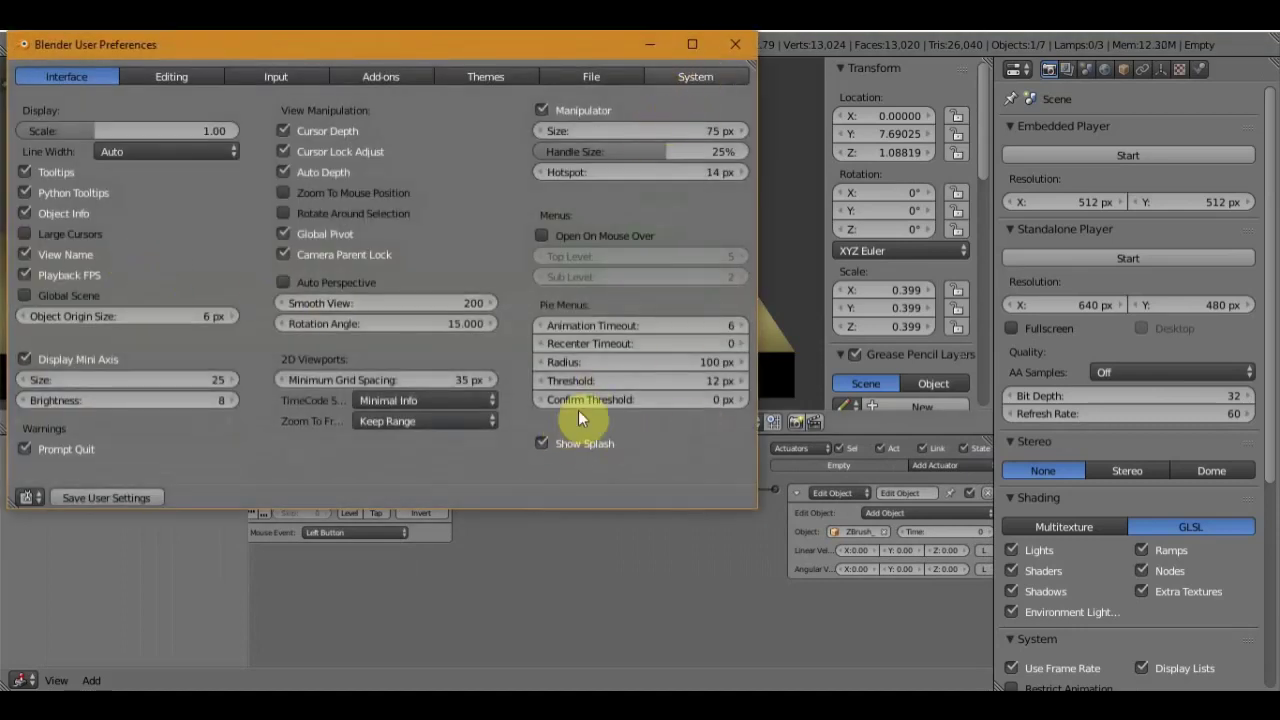
scroll(535, 415, "down", 3)
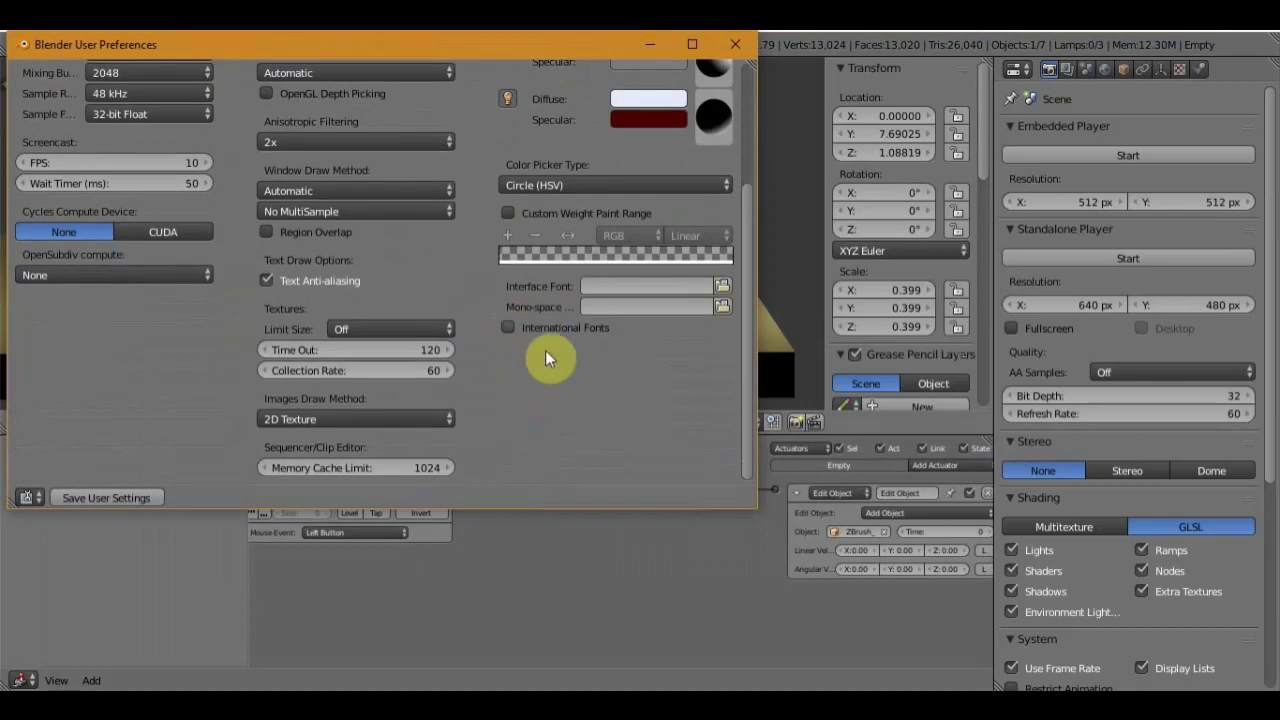
left_click(509, 327)
left_click(535, 389)
left_click(632, 387)
left_click(686, 390)
left_click(737, 44)
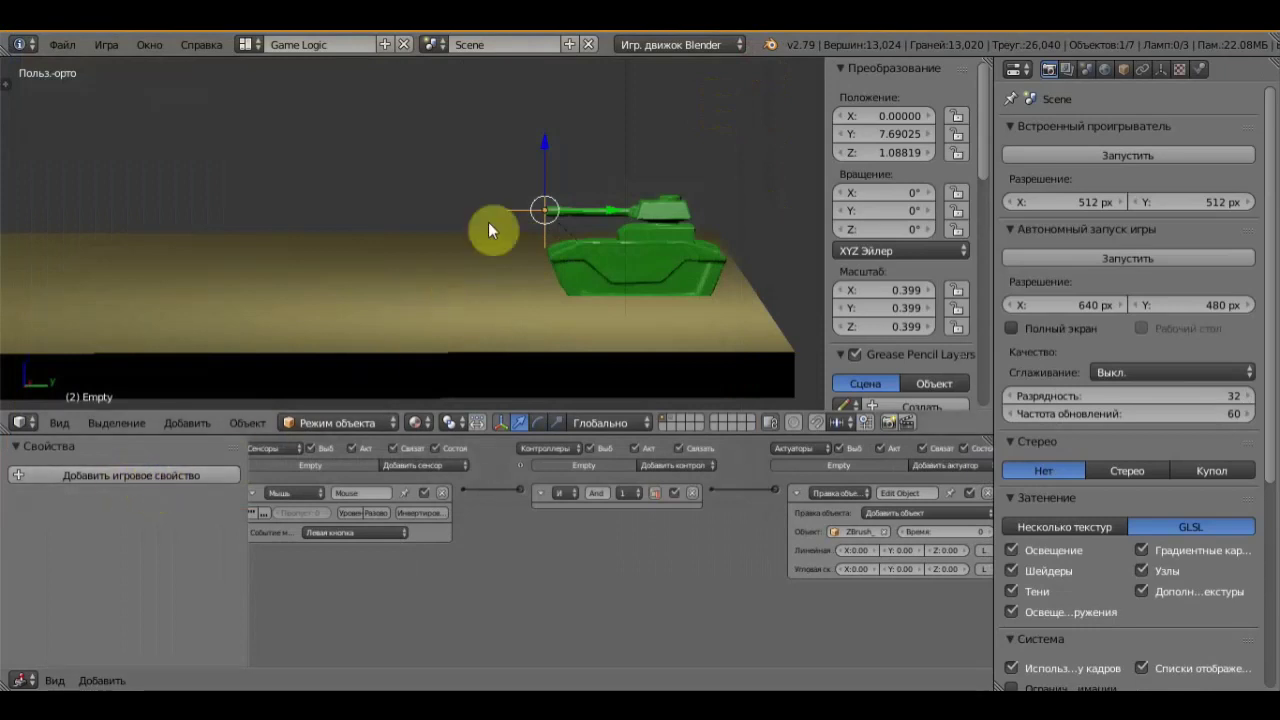
Add an Integer game property named патрон with a starting value of 30
left_click(140, 476)
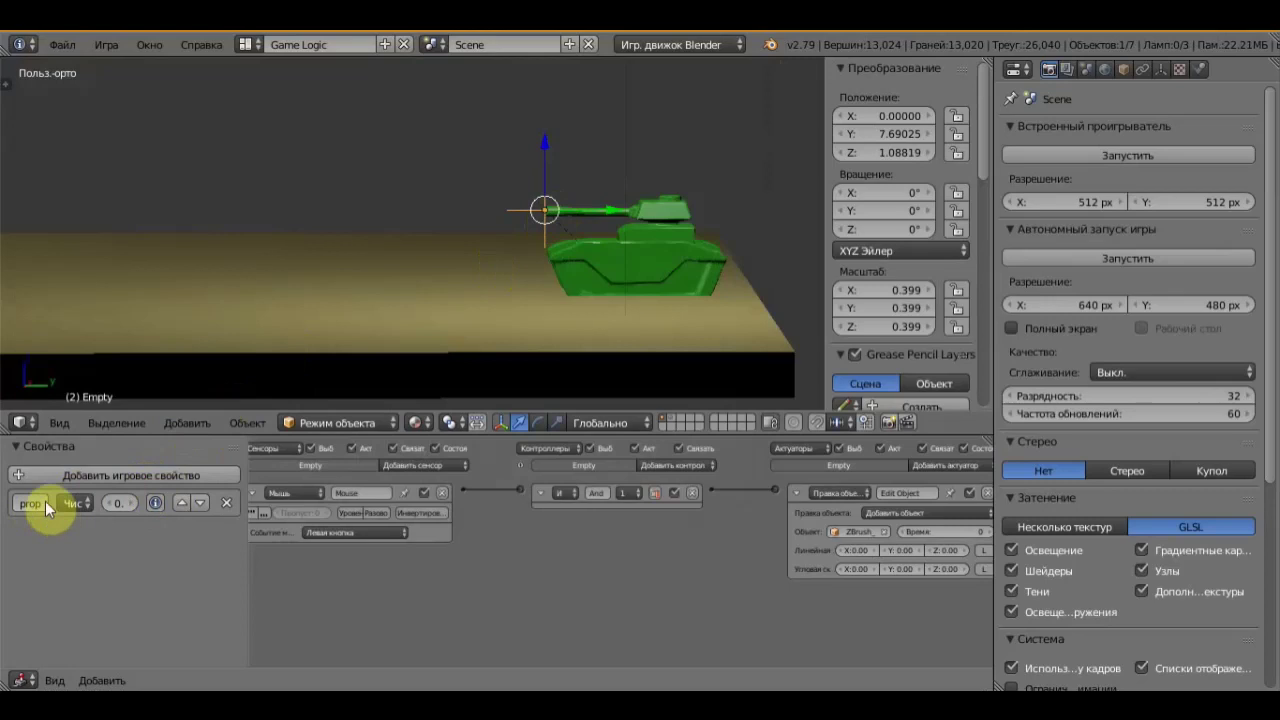
left_click(45, 502)
type("патр")
left_click(76, 504)
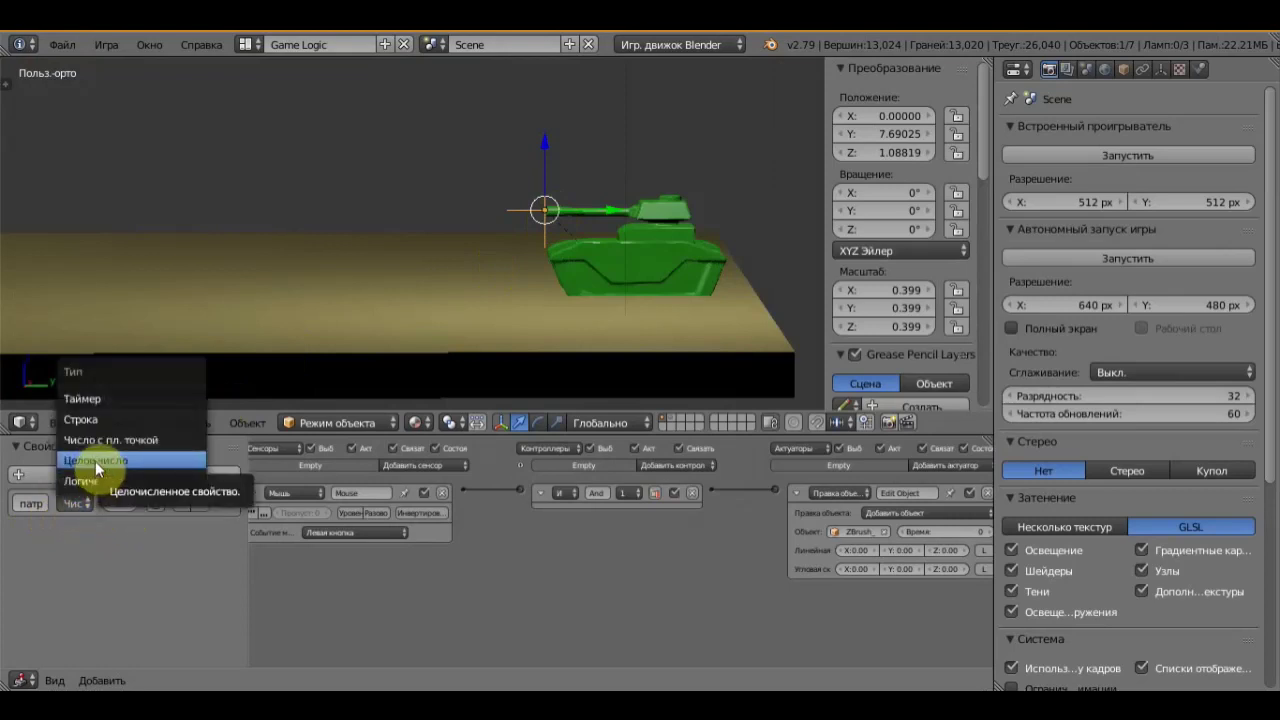
left_click(95, 462)
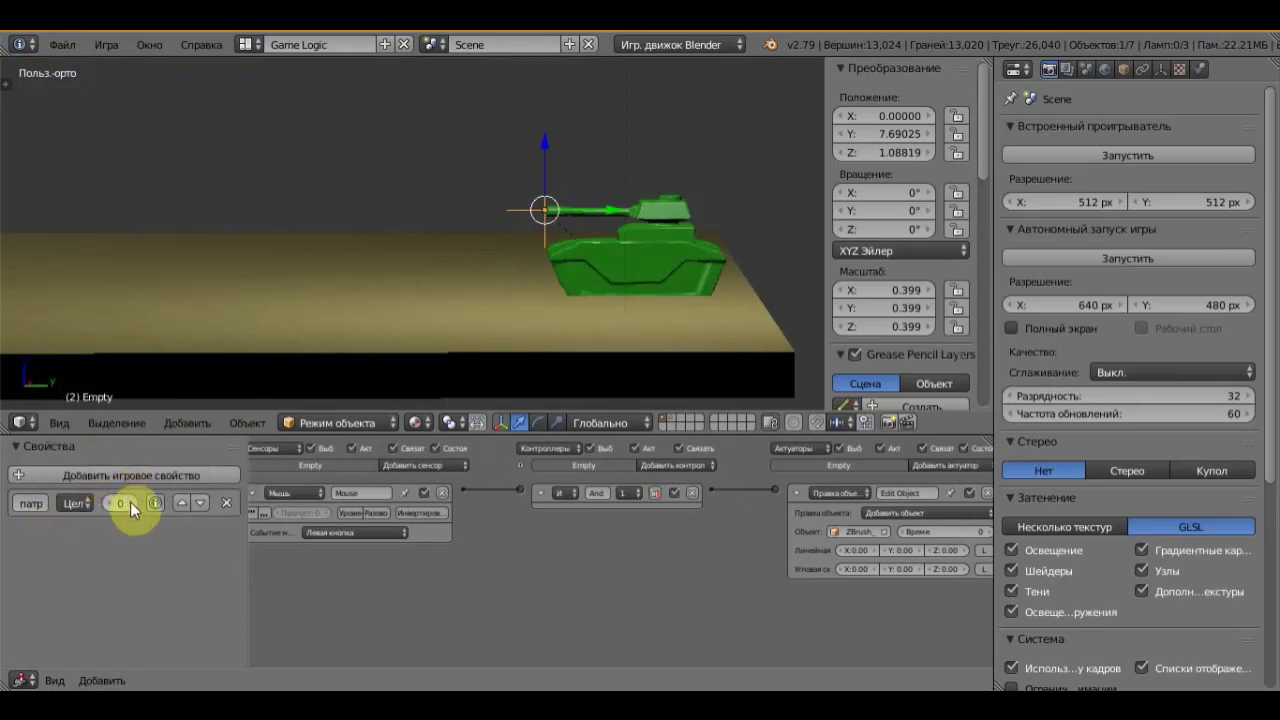
left_click(119, 504)
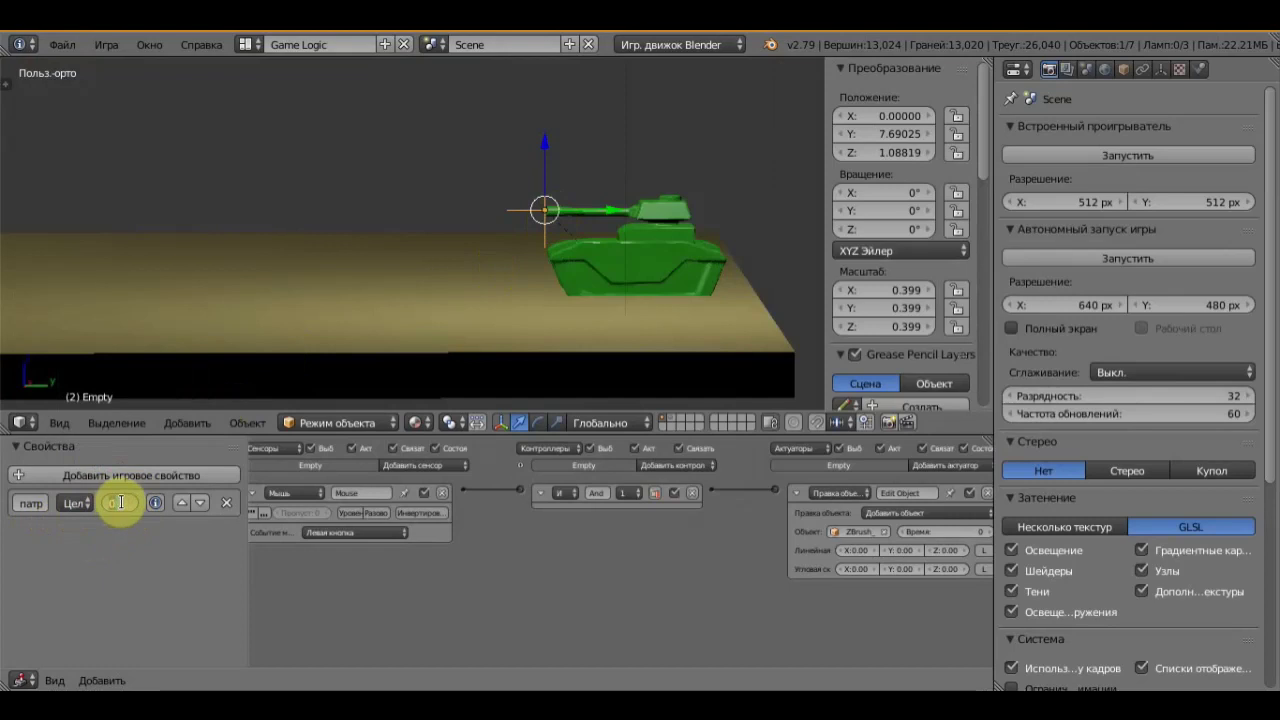
key("BackSpace")
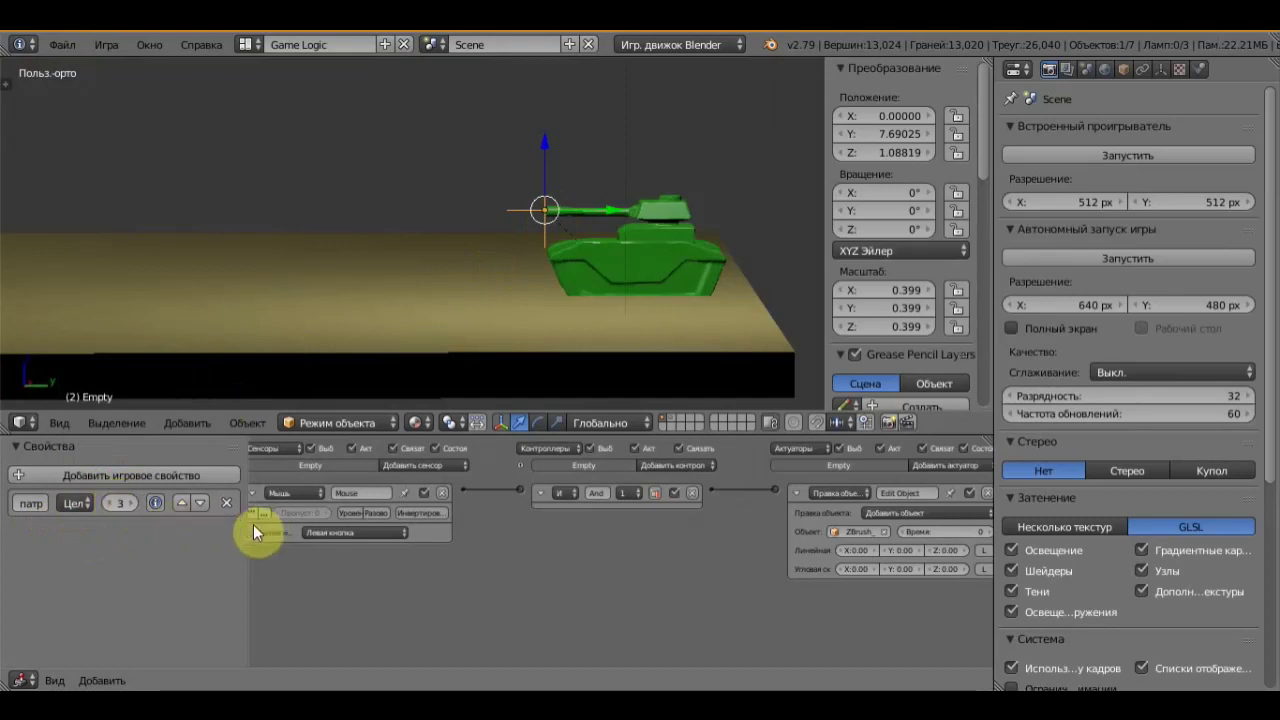
mouse_move(248, 548)
left_mouse_down()
mouse_move(266, 567)
mouse_move(308, 572)
mouse_move(182, 565)
left_mouse_up()
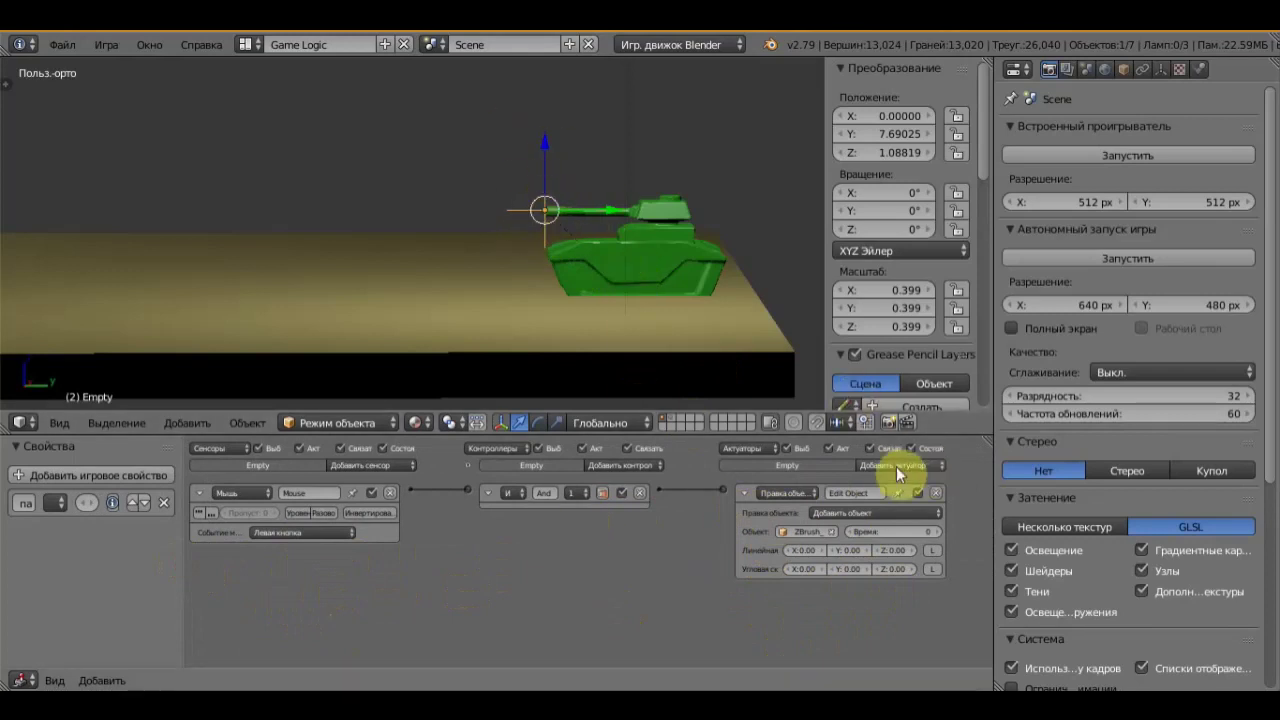
Add a Property actuator to the Empty's firing logic
left_click(940, 466)
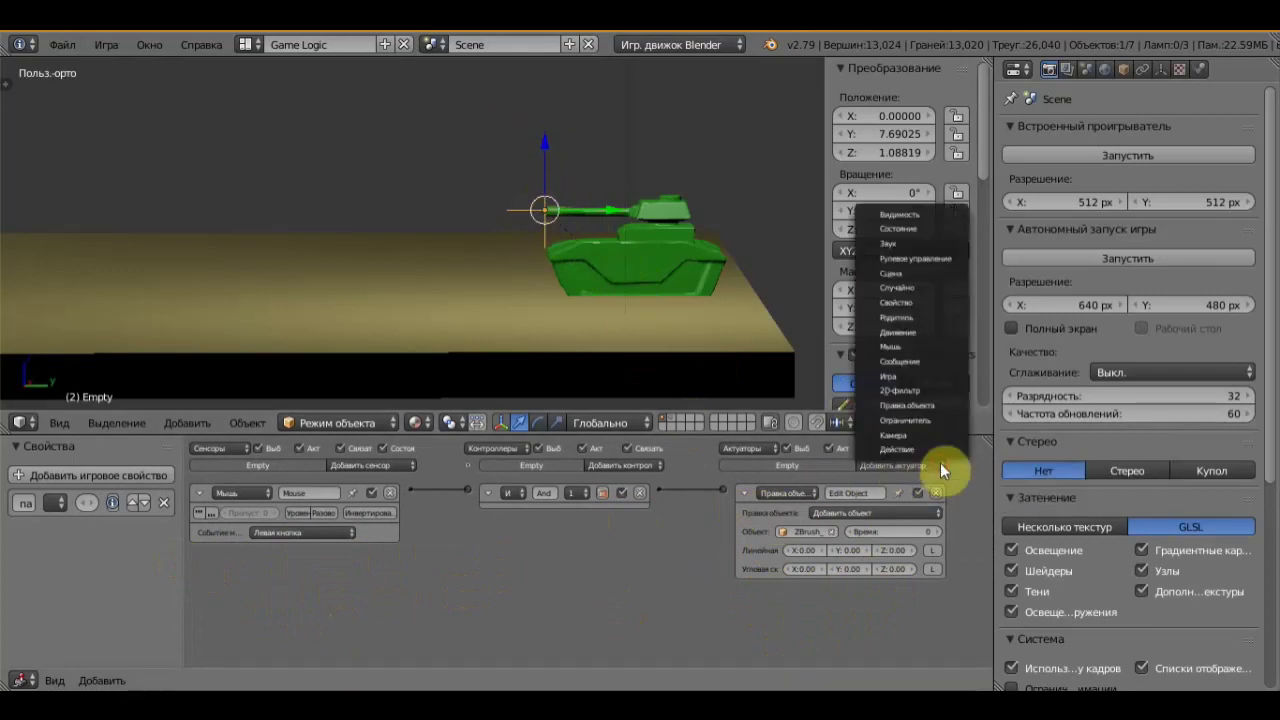
left_click(908, 303)
scroll(819, 564, "up", 1)
scroll(857, 561, "up", 2)
scroll(858, 570, "up", 1)
scroll(766, 586, "up", 1)
mouse_move(766, 586)
middle_mouse_down()
mouse_move(408, 473)
mouse_move(408, 486)
middle_mouse_up()
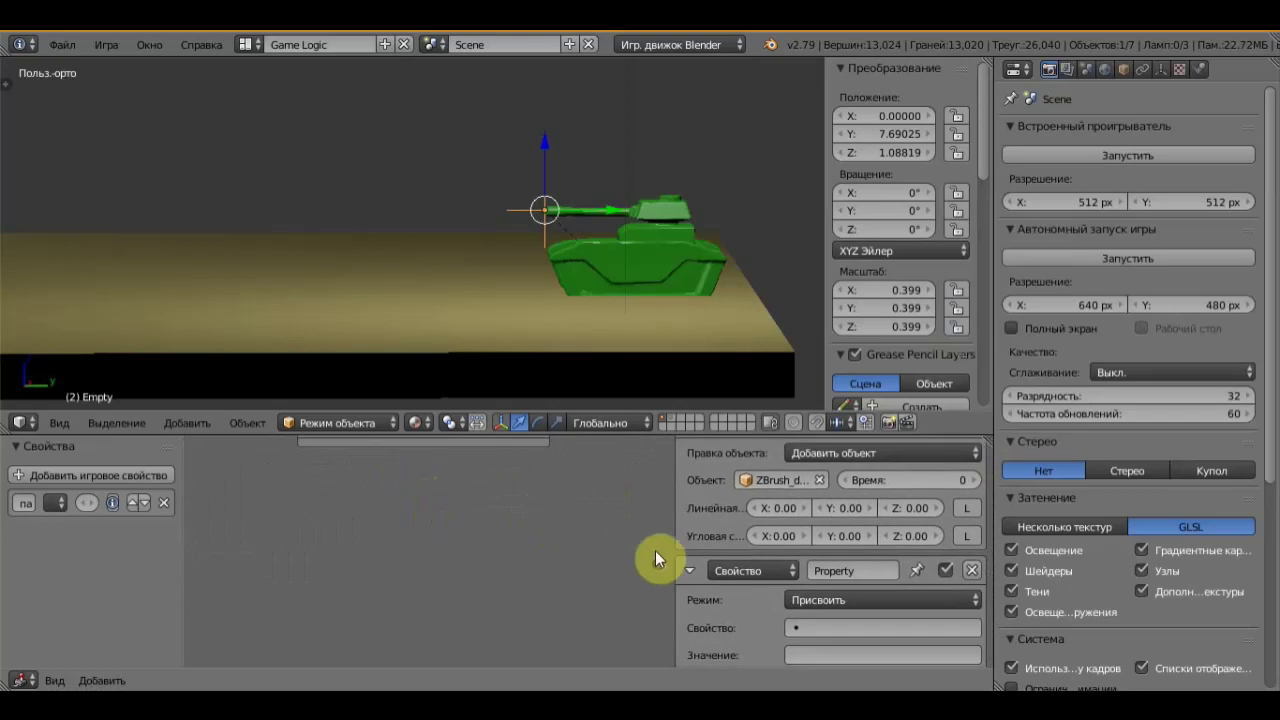
Set the Property actuator to Add mode on патрон with value -1
left_click(850, 603)
left_click(840, 559)
left_click(863, 626)
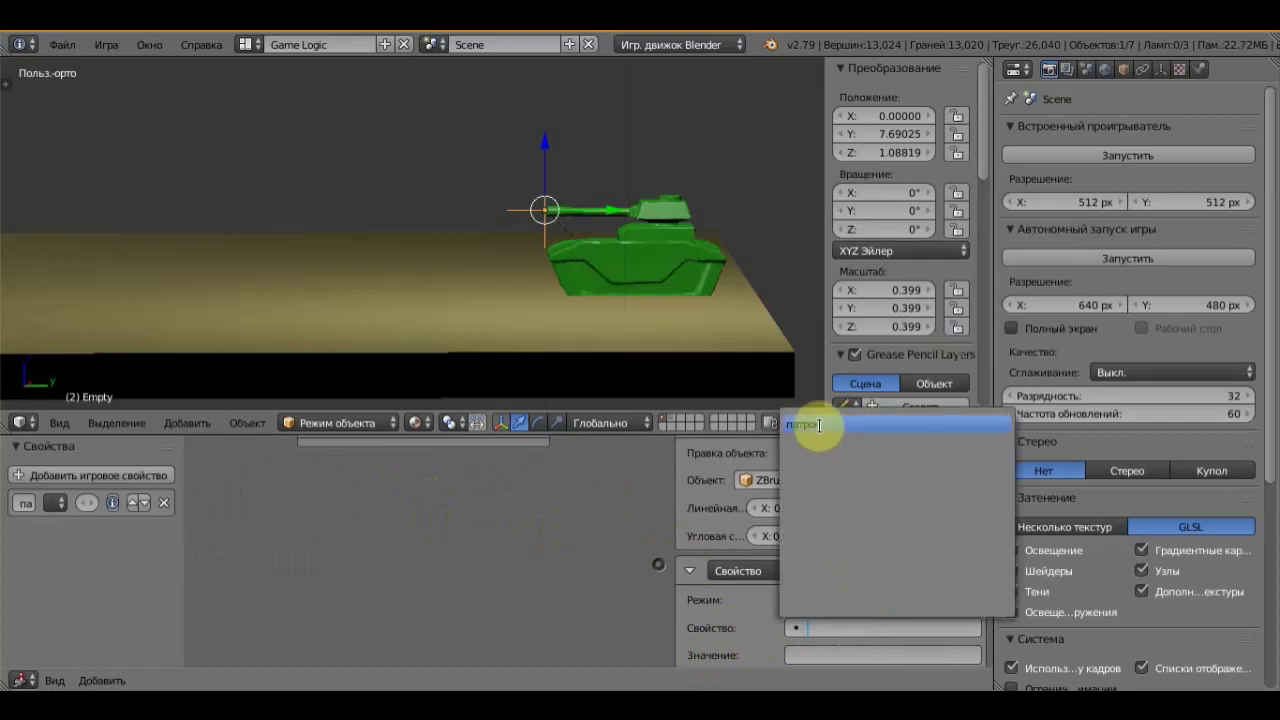
left_click(819, 425)
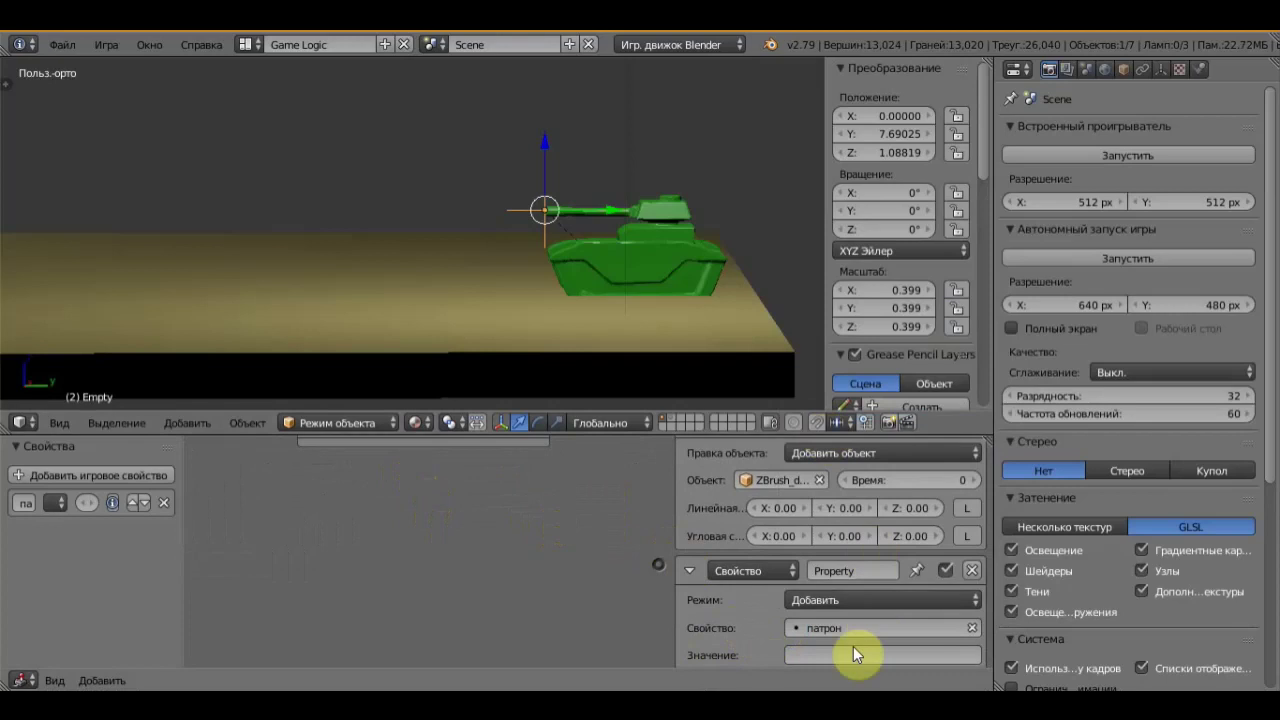
left_click(815, 651)
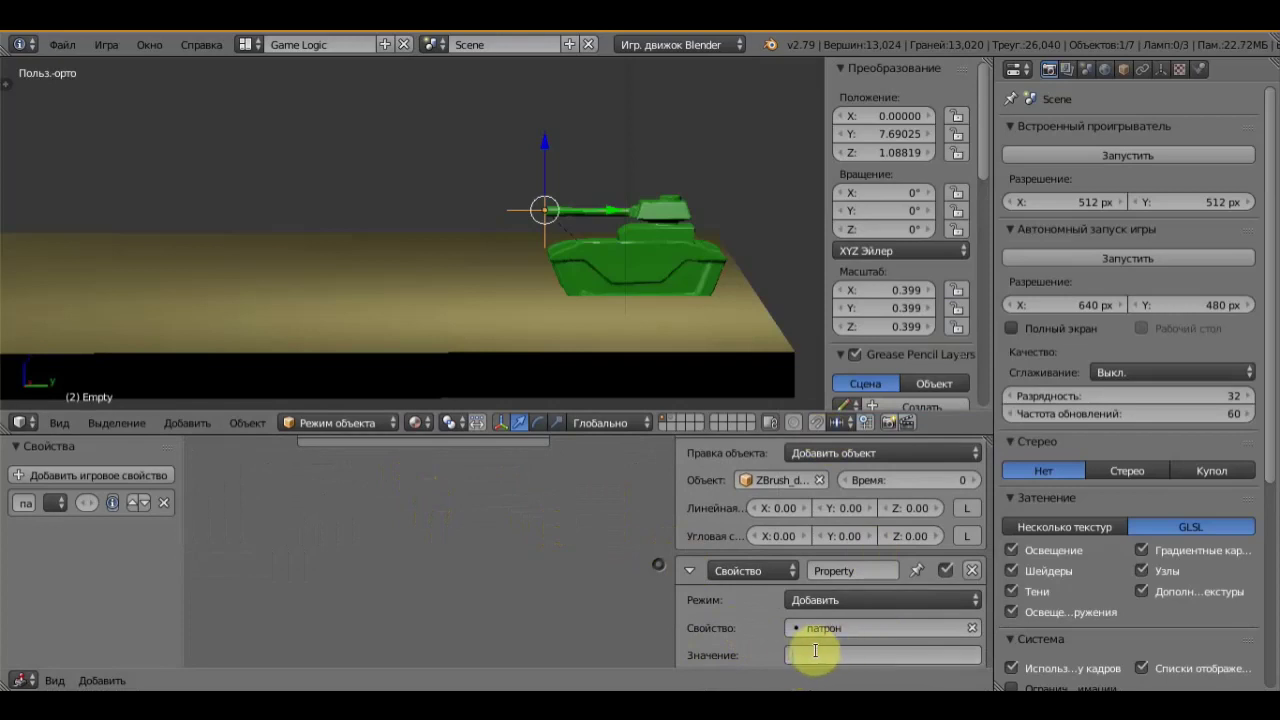
type("-1")
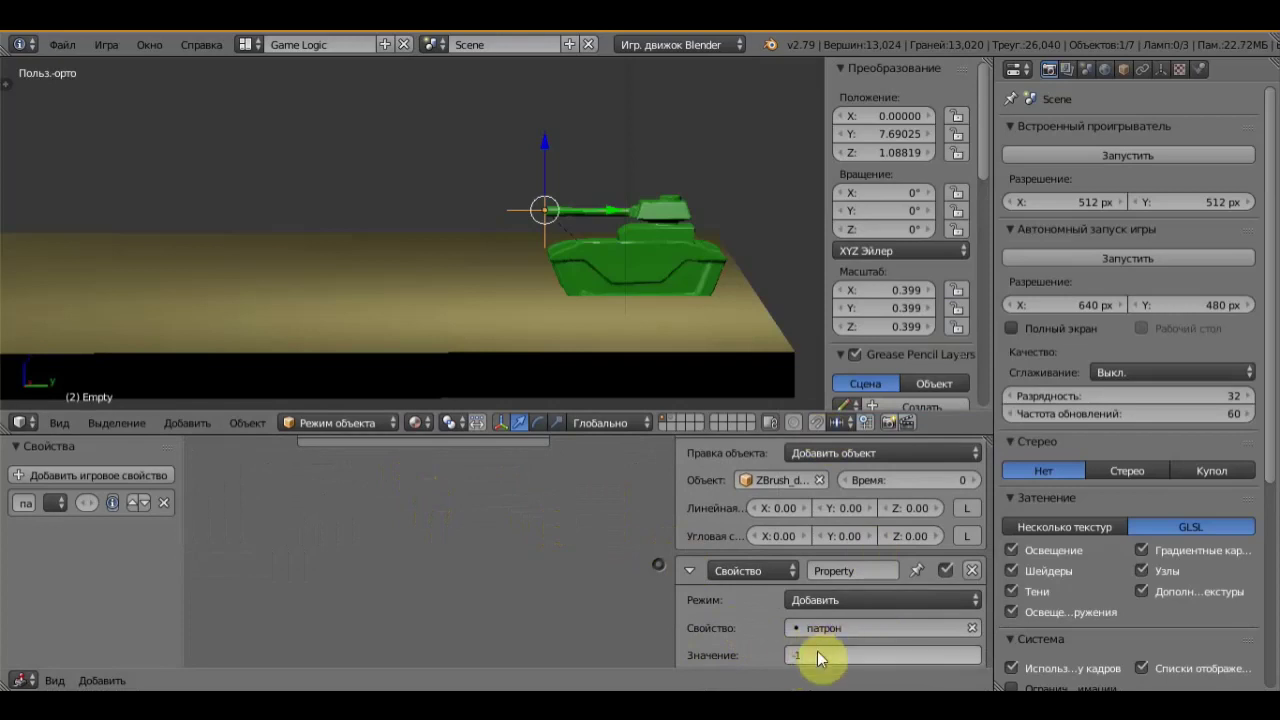
key("Return")
Wire the And controller to the Property actuator, then enter 1 in the edited field
scroll(571, 586, "down", 1)
scroll(571, 586, "down", 1)
scroll(624, 561, "down", 1)
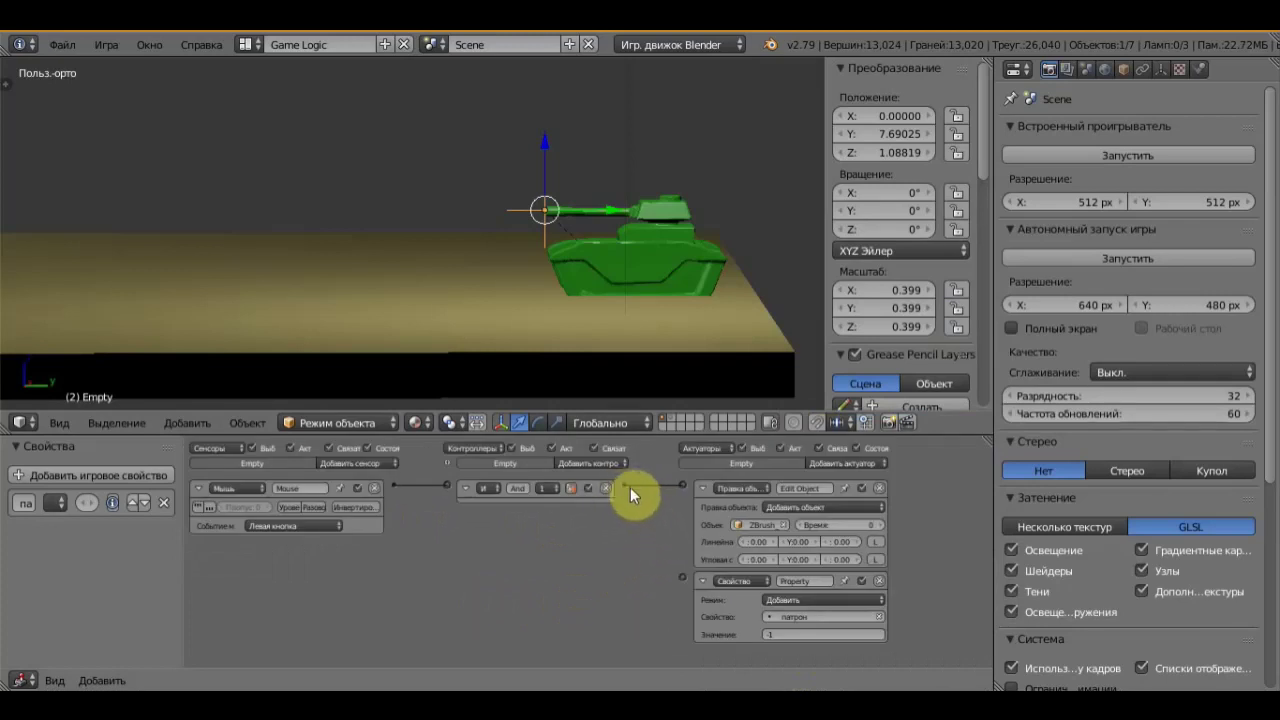
left_click_drag(626, 488, 682, 575)
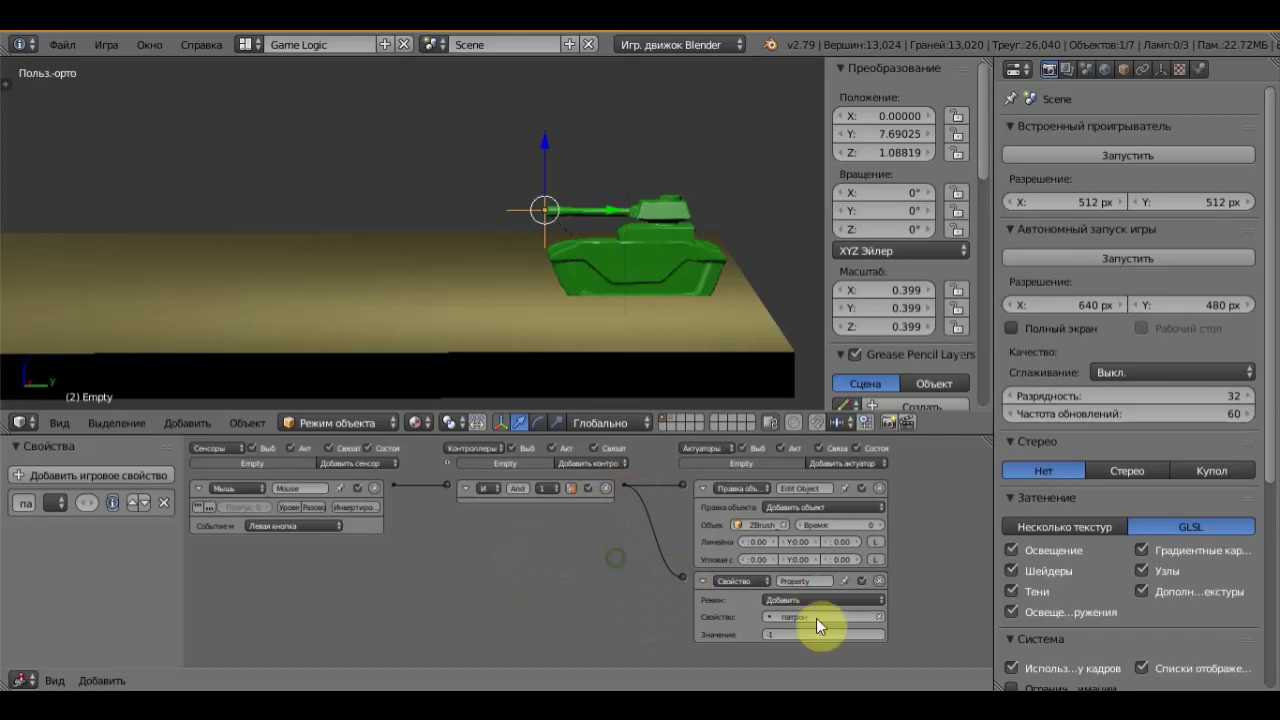
type("1")
key("Return")
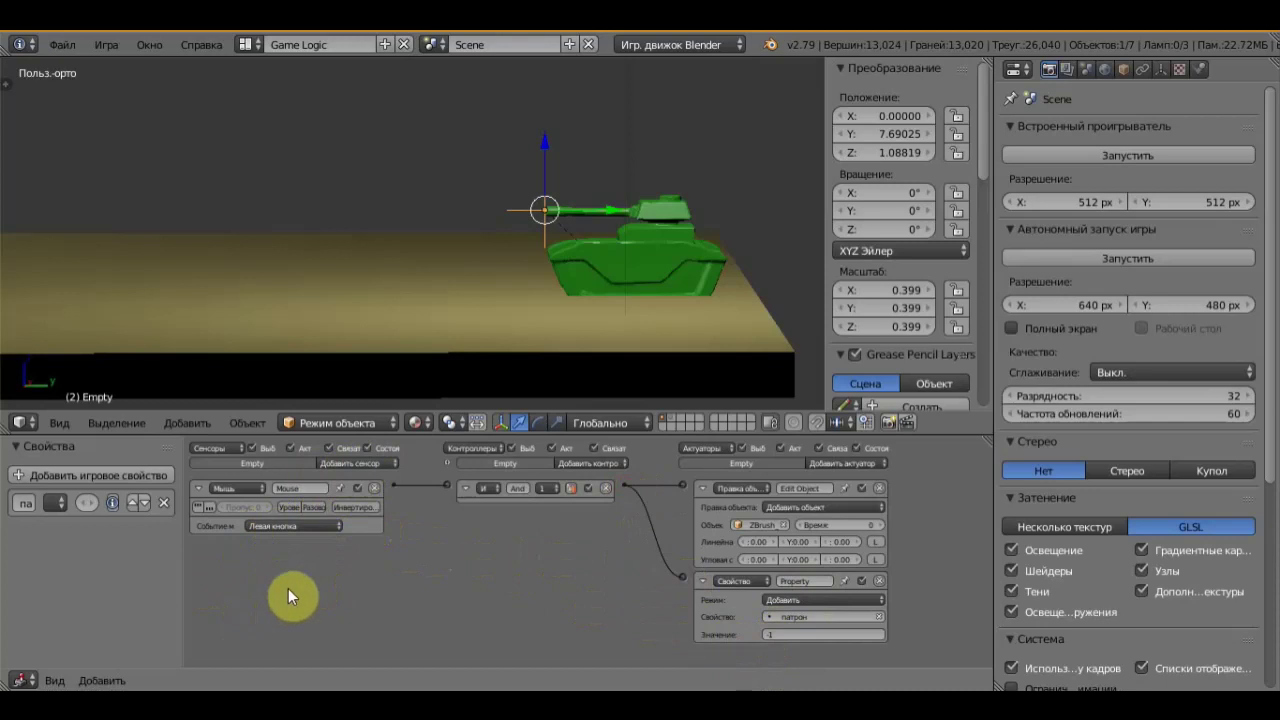
Add a Property sensor to the Empty's logic
left_click(366, 464)
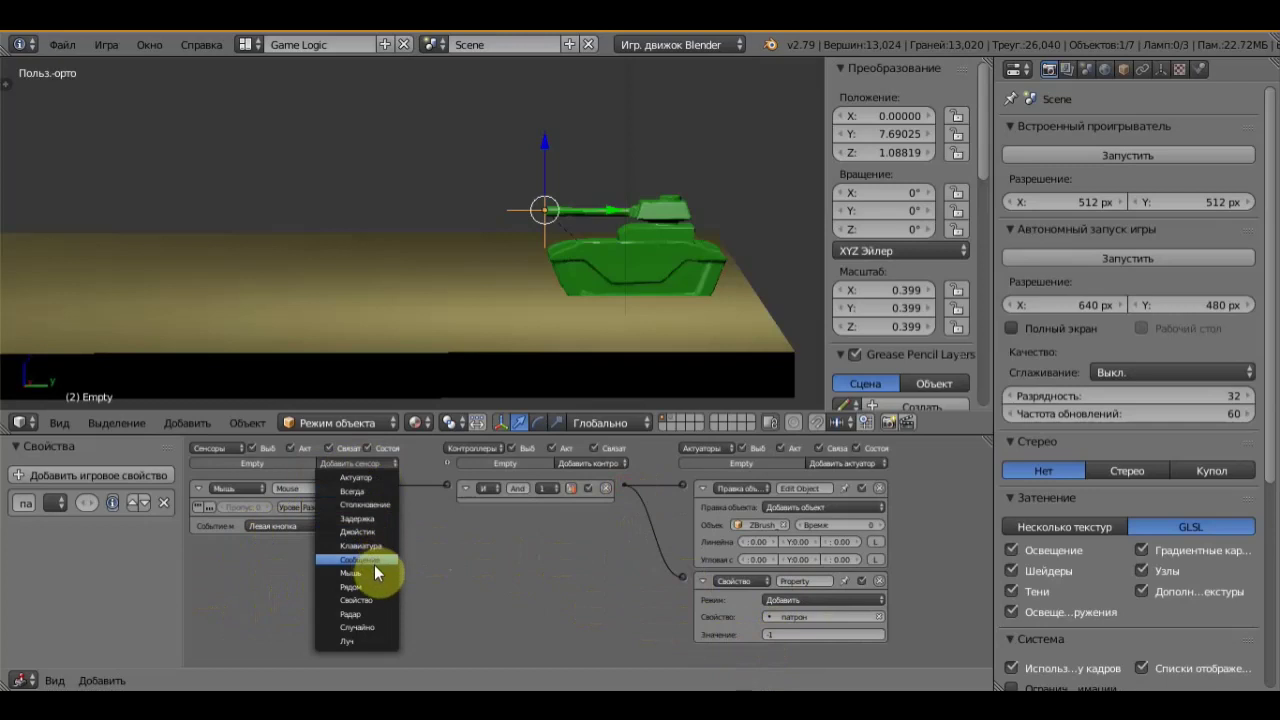
left_click(378, 601)
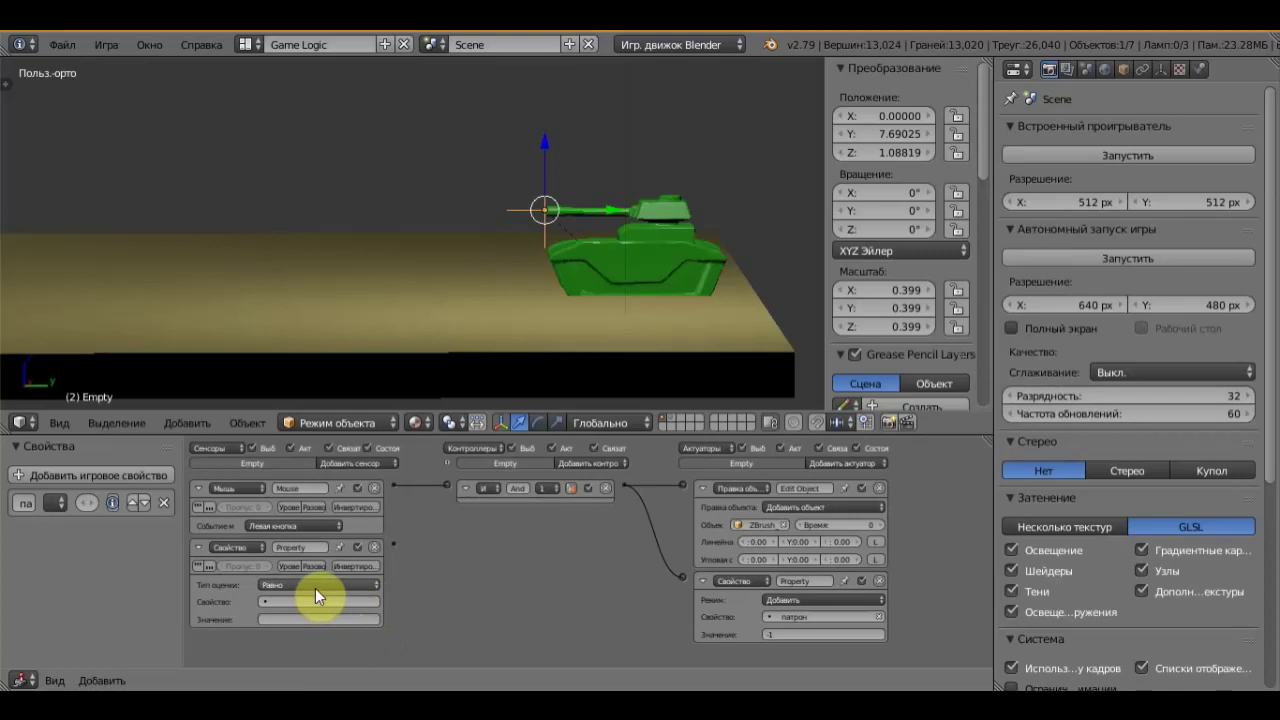
scroll(254, 587, "up", 2)
scroll(252, 586, "up", 2)
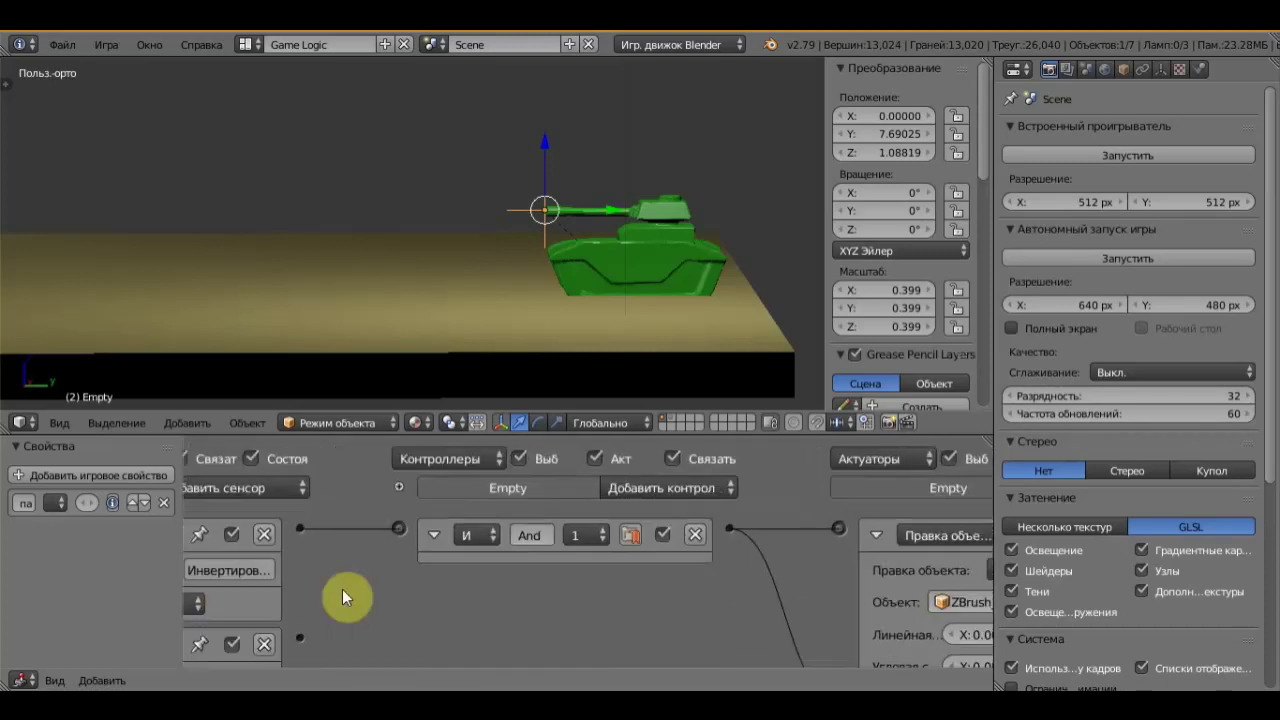
scroll(389, 602, "up", 2)
mouse_move(609, 640)
middle_mouse_down()
mouse_move(967, 554)
mouse_move(943, 586)
middle_mouse_up()
Make the sensor test патрон greater than 0 and link it to the And controller
left_click(400, 536)
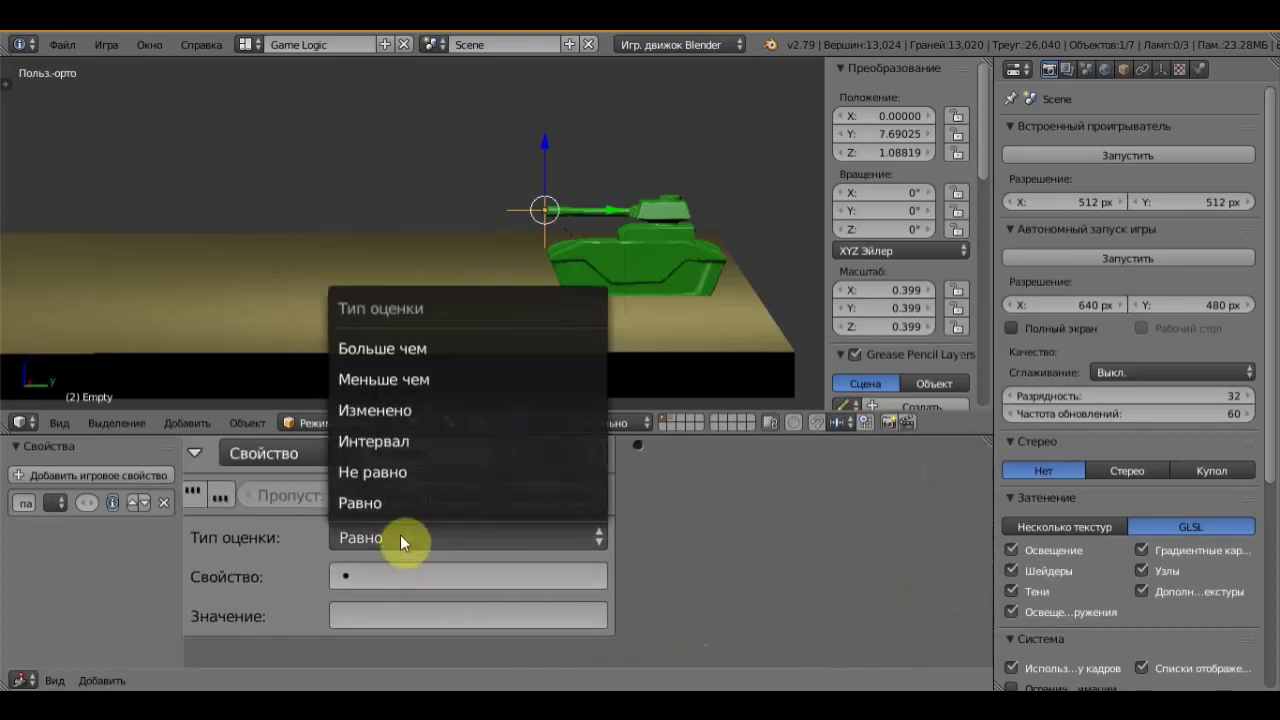
left_click(419, 348)
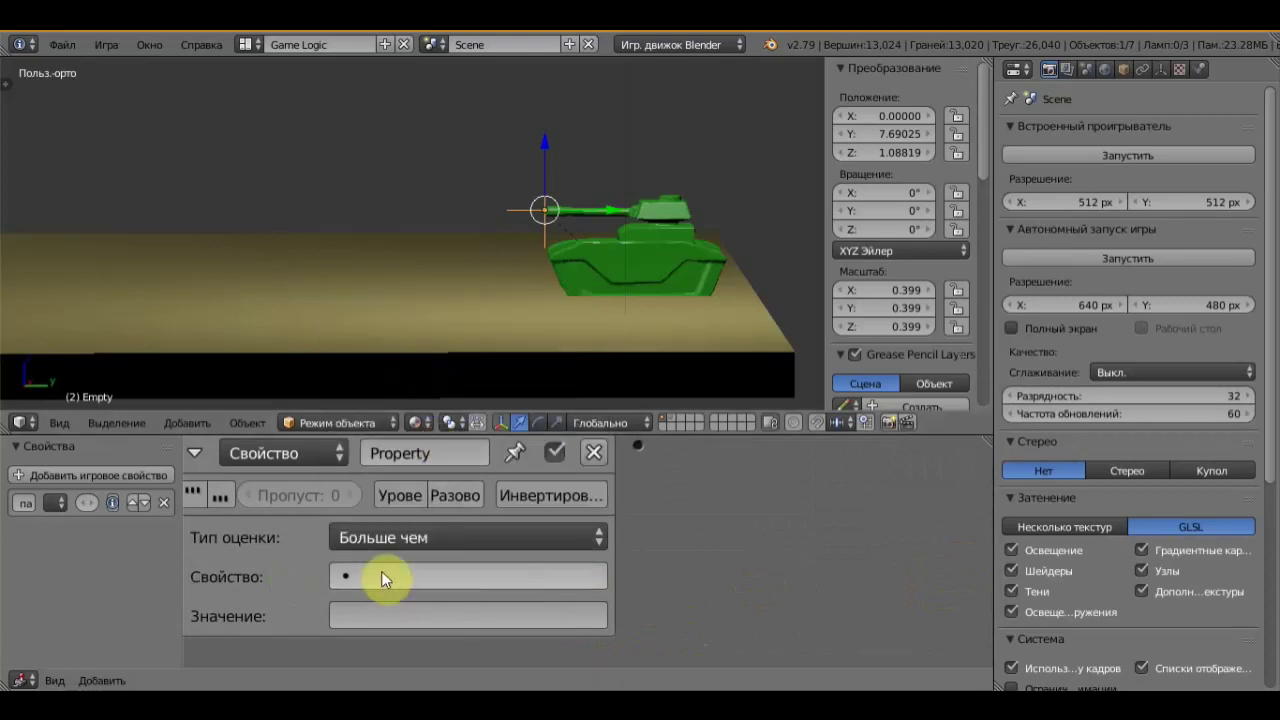
left_click(382, 572)
left_click(378, 290)
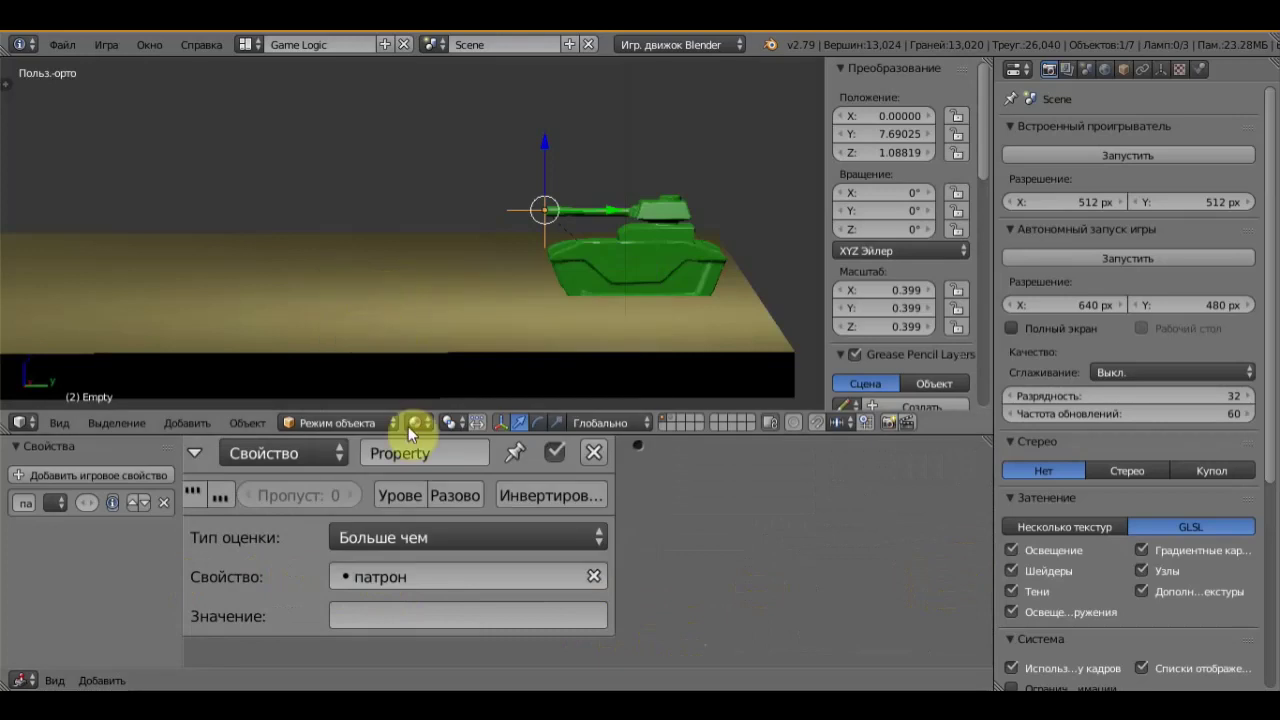
left_click(363, 617)
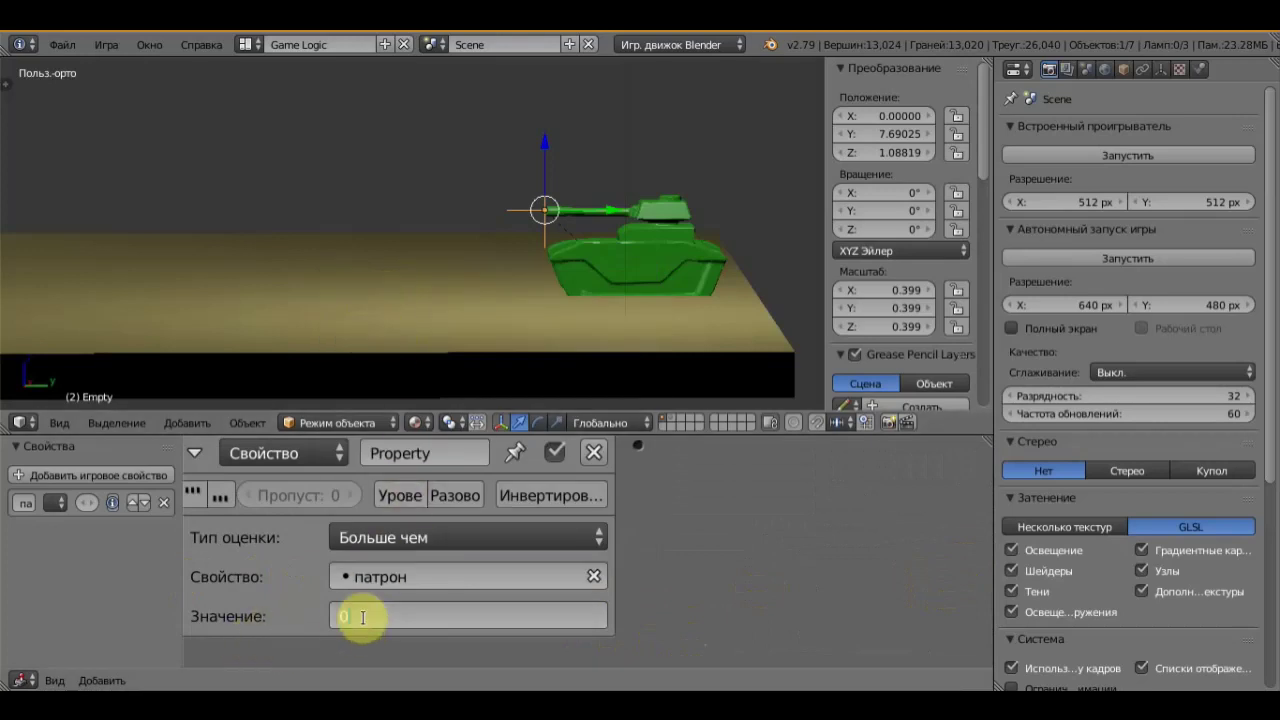
type("0")
key("Return")
scroll(576, 528, "down", 5)
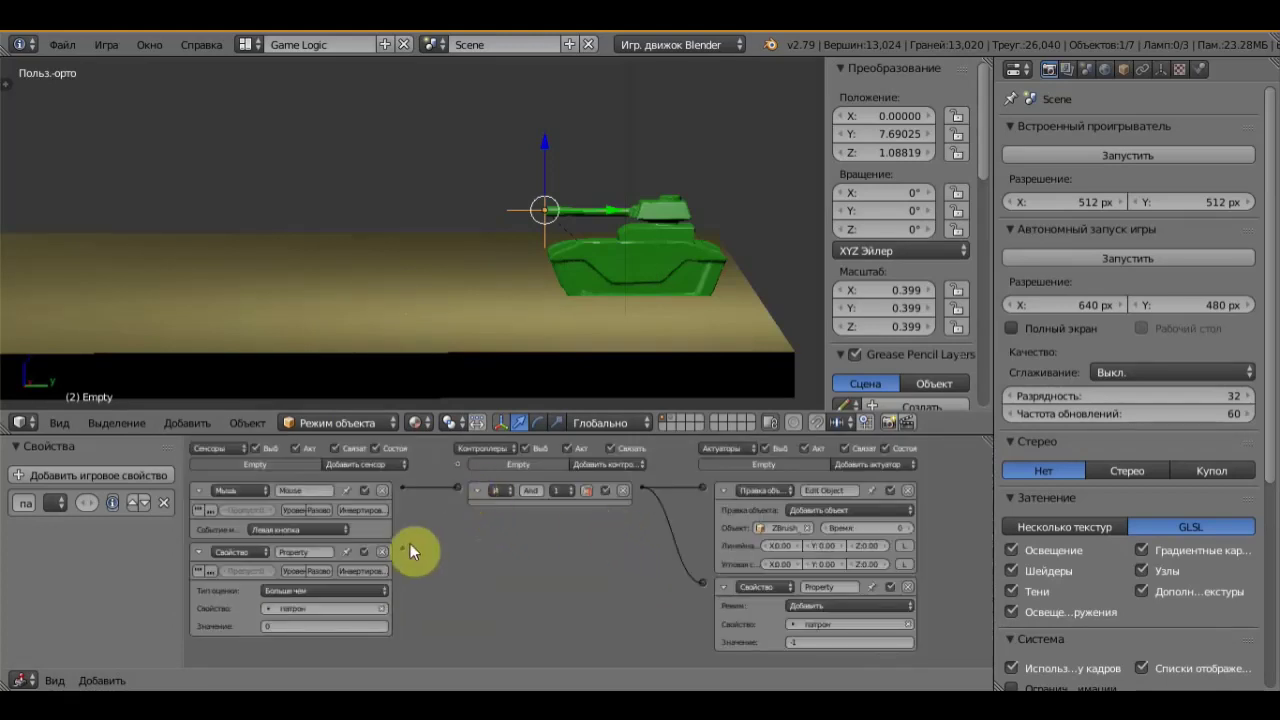
left_click_drag(404, 549, 457, 488)
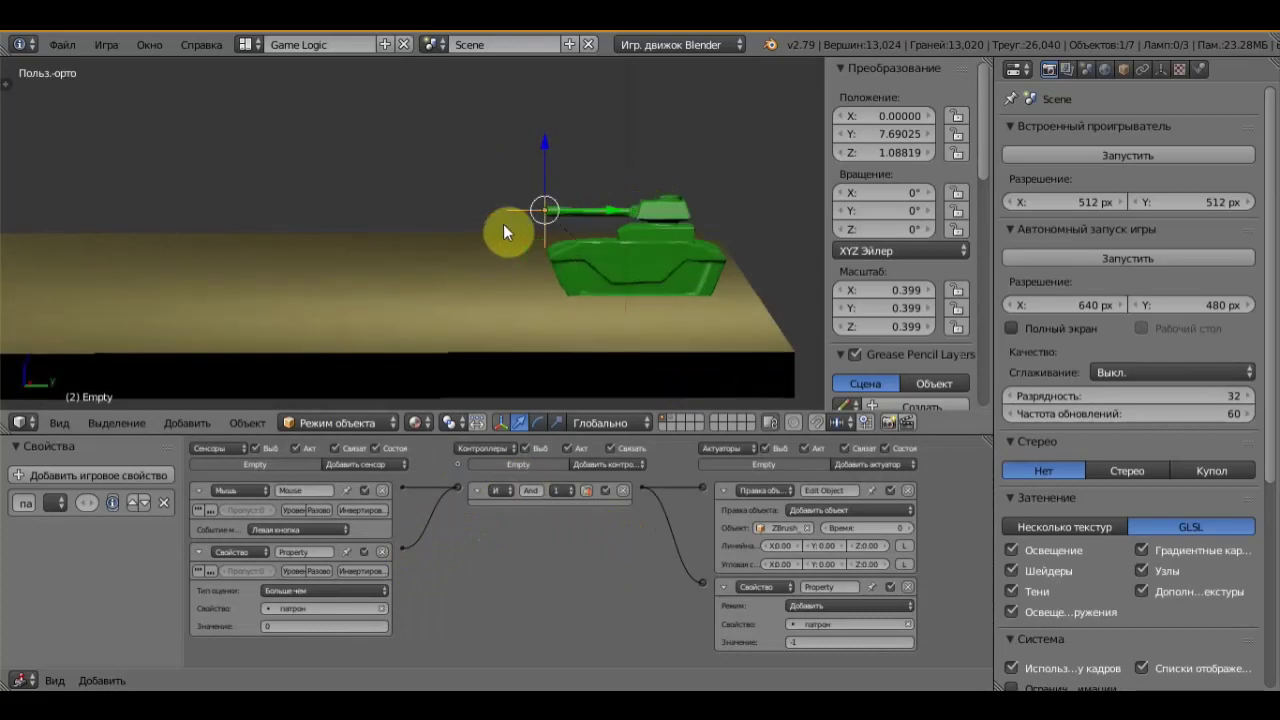
key("p")
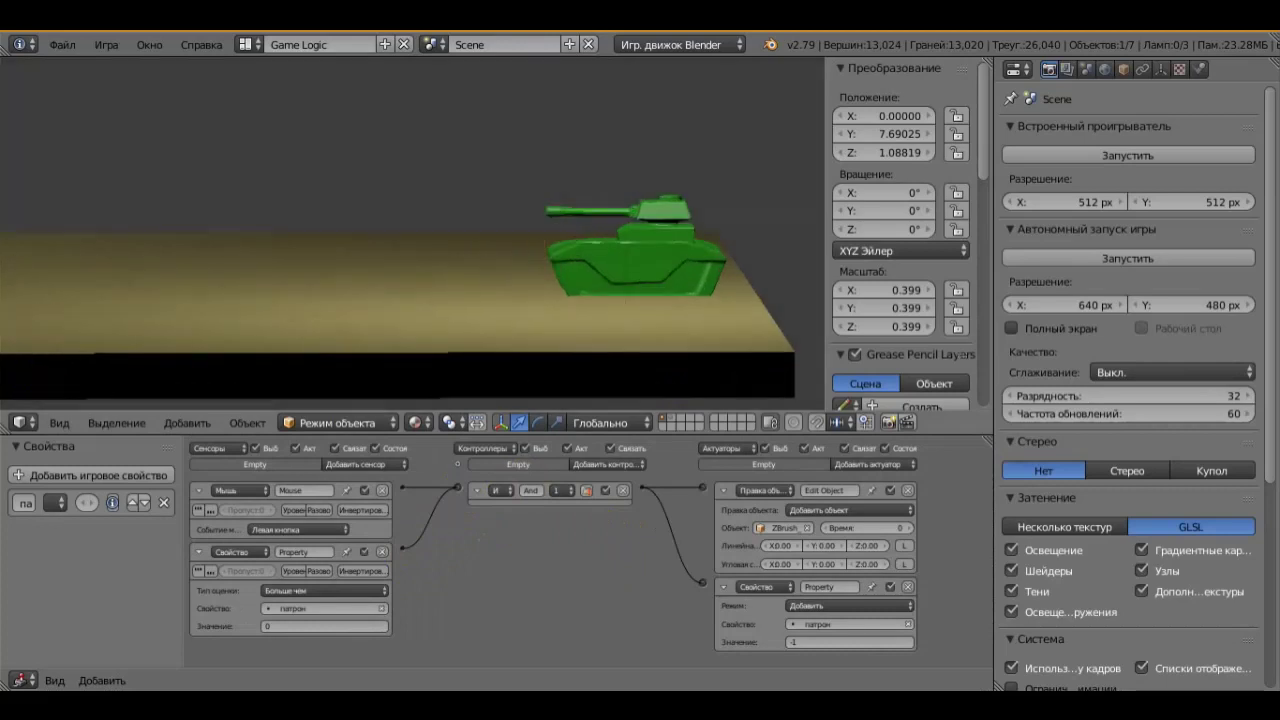
left_click(600, 250)
left_click(600, 250)
key("Escape")
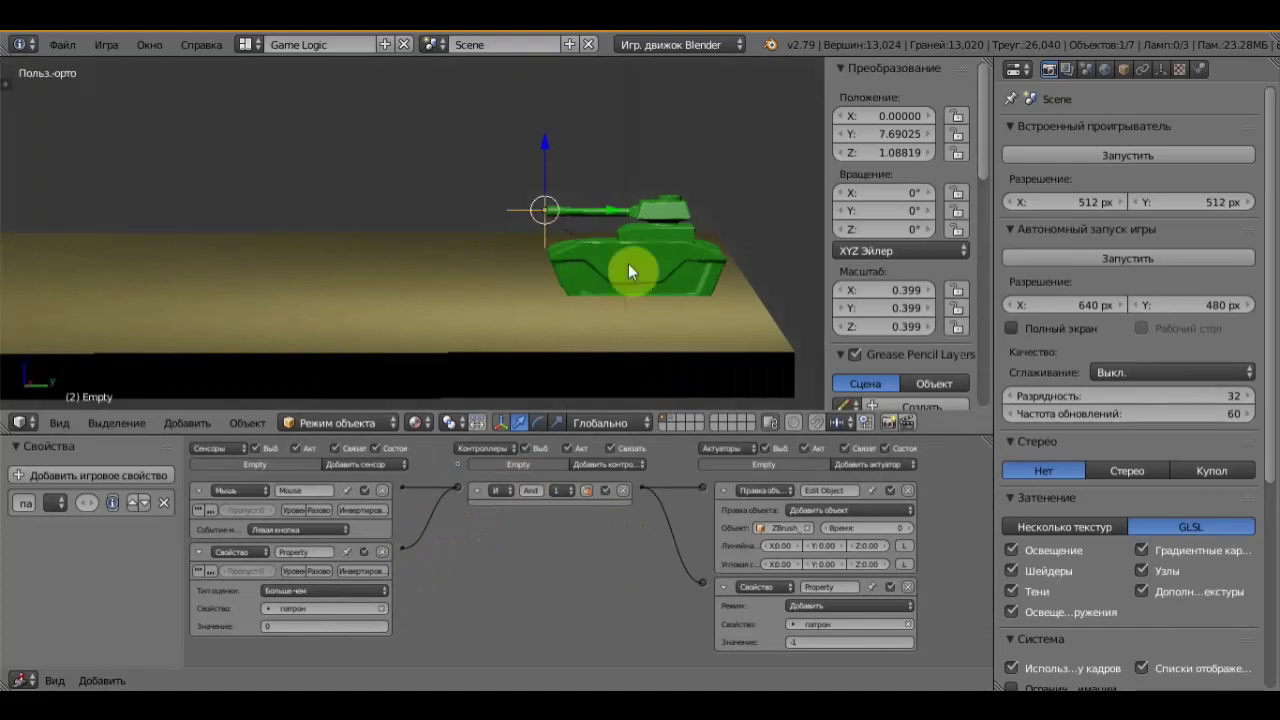
scroll(556, 207, "down", 2)
scroll(550, 207, "down", 2)
mouse_move(550, 207)
middle_mouse_down()
mouse_move(739, 224)
mouse_move(558, 217)
mouse_move(710, 238)
mouse_move(451, 223)
mouse_move(558, 201)
mouse_move(710, 239)
mouse_move(694, 224)
mouse_move(559, 208)
middle_mouse_up()
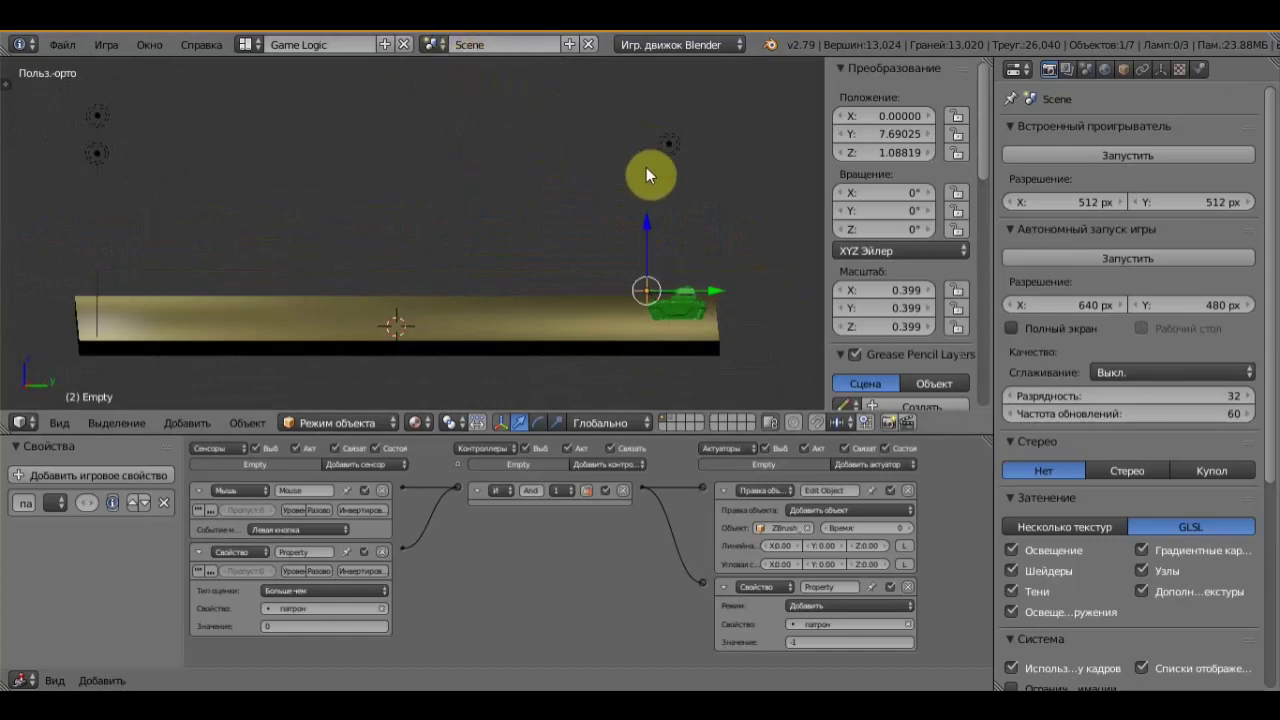
Create a new empty scene Сцена, then return to the tank scene Scene
left_click(432, 44)
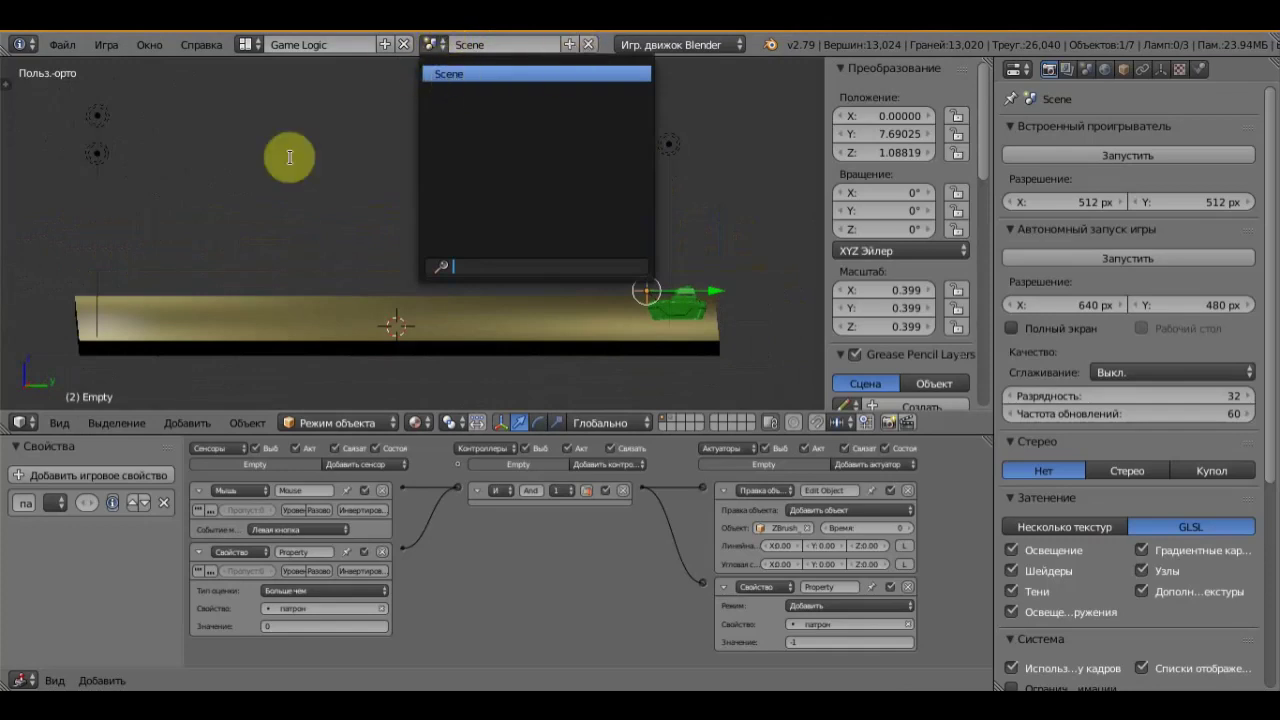
left_click(569, 45)
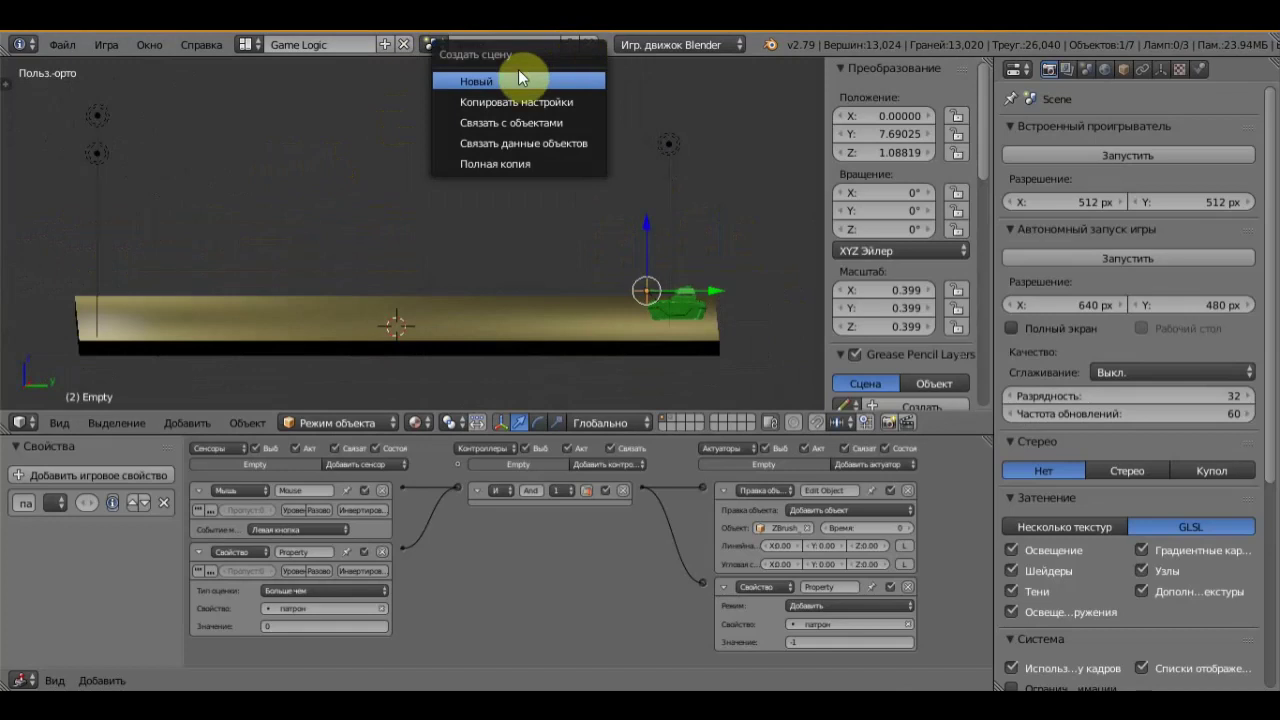
left_click(482, 86)
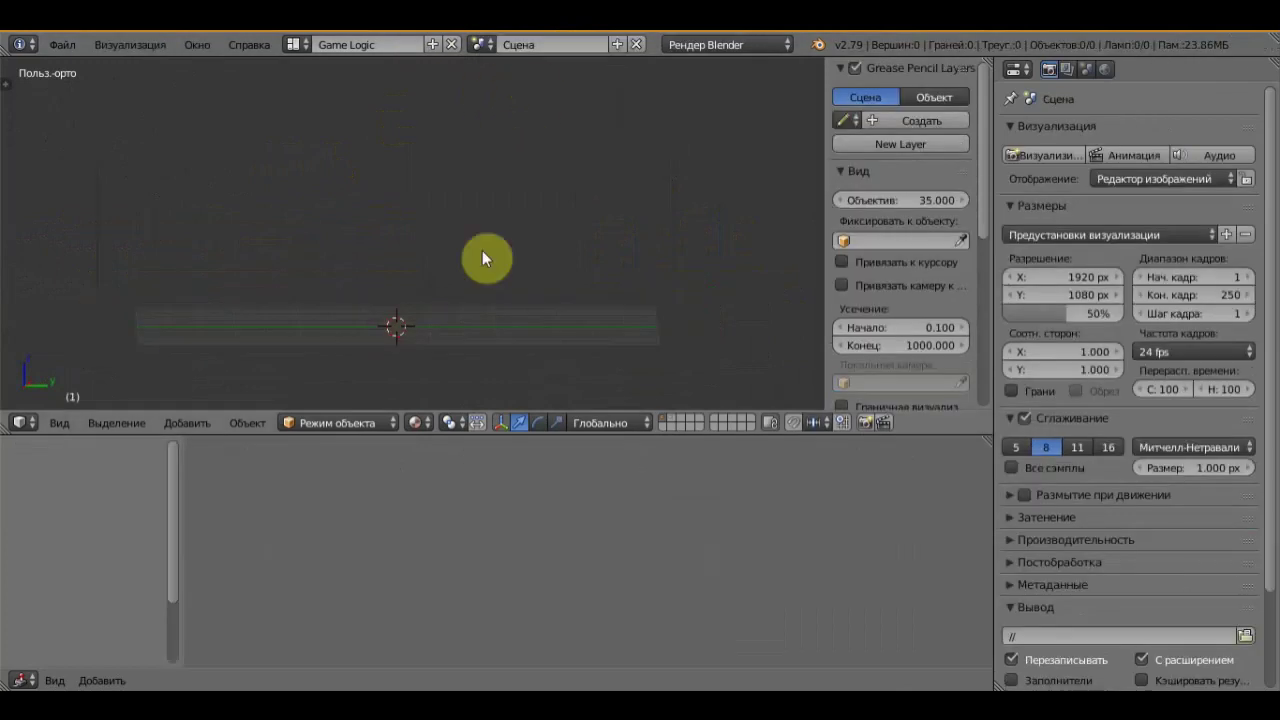
left_click(487, 44)
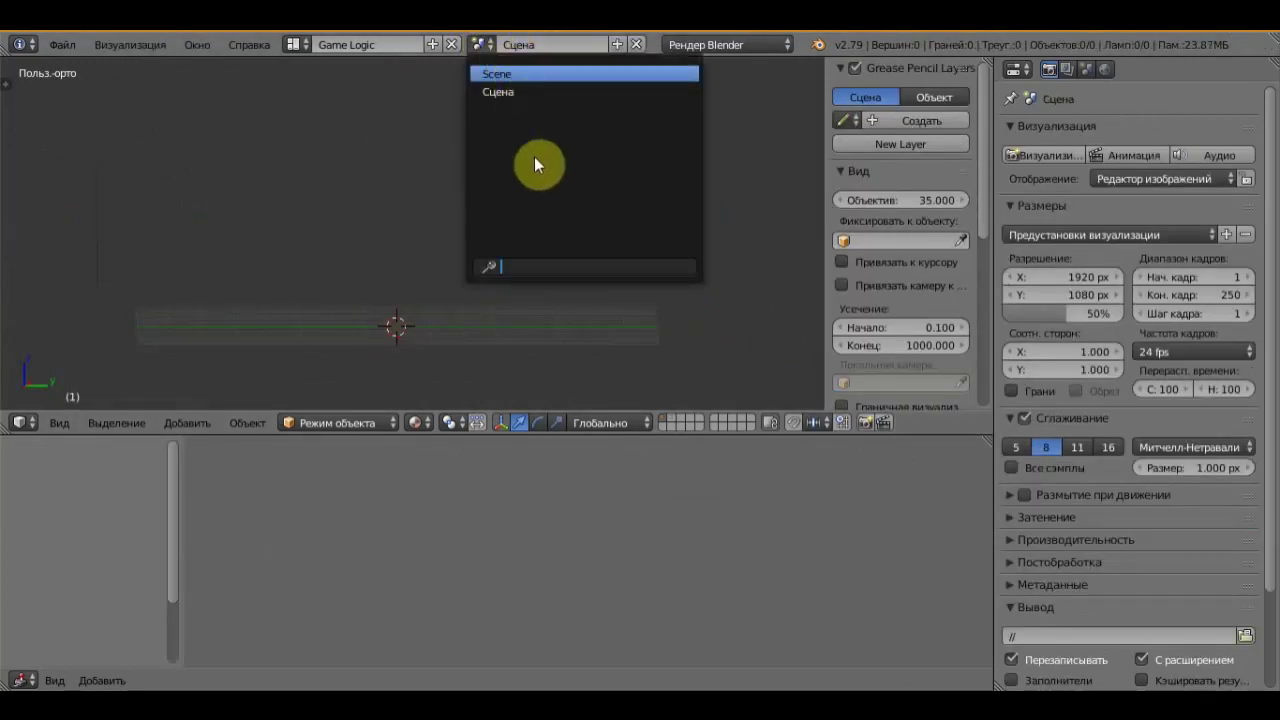
key("Return")
Copy the camera from Scene, paste it into Сцена, and view through it
scroll(545, 203, "down", 5)
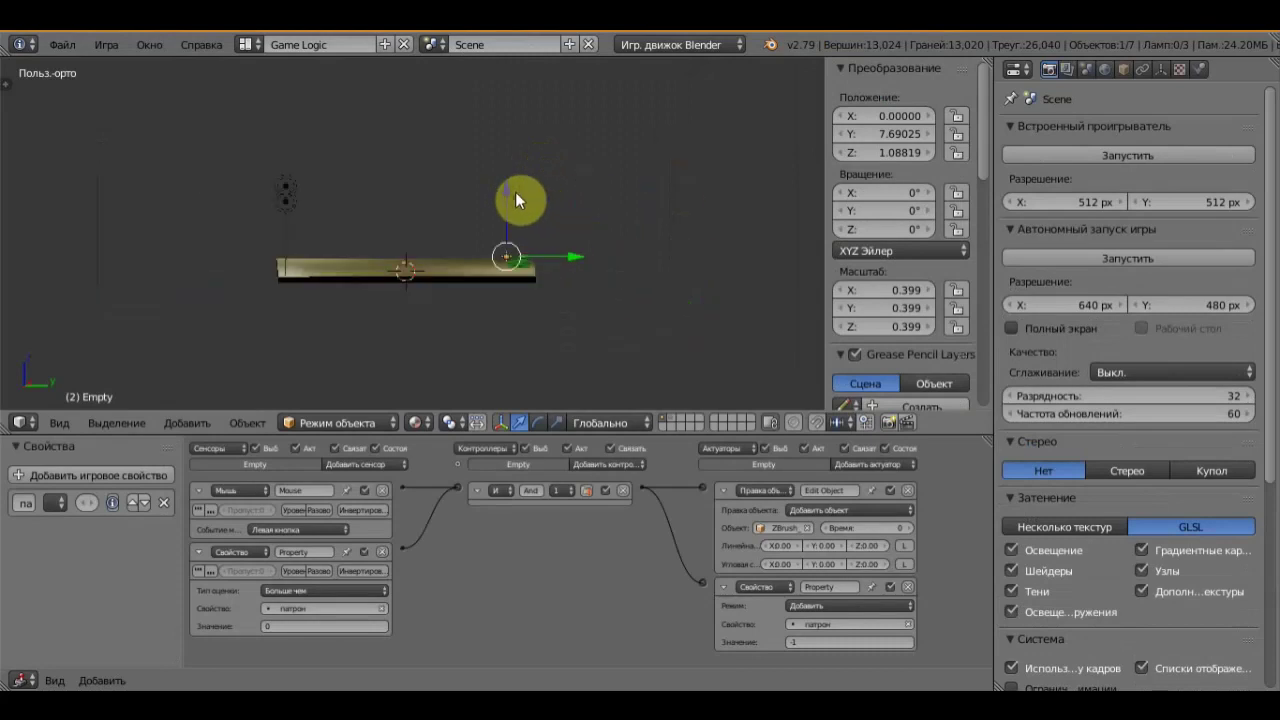
scroll(541, 172, "down", 3)
scroll(491, 165, "down", 2)
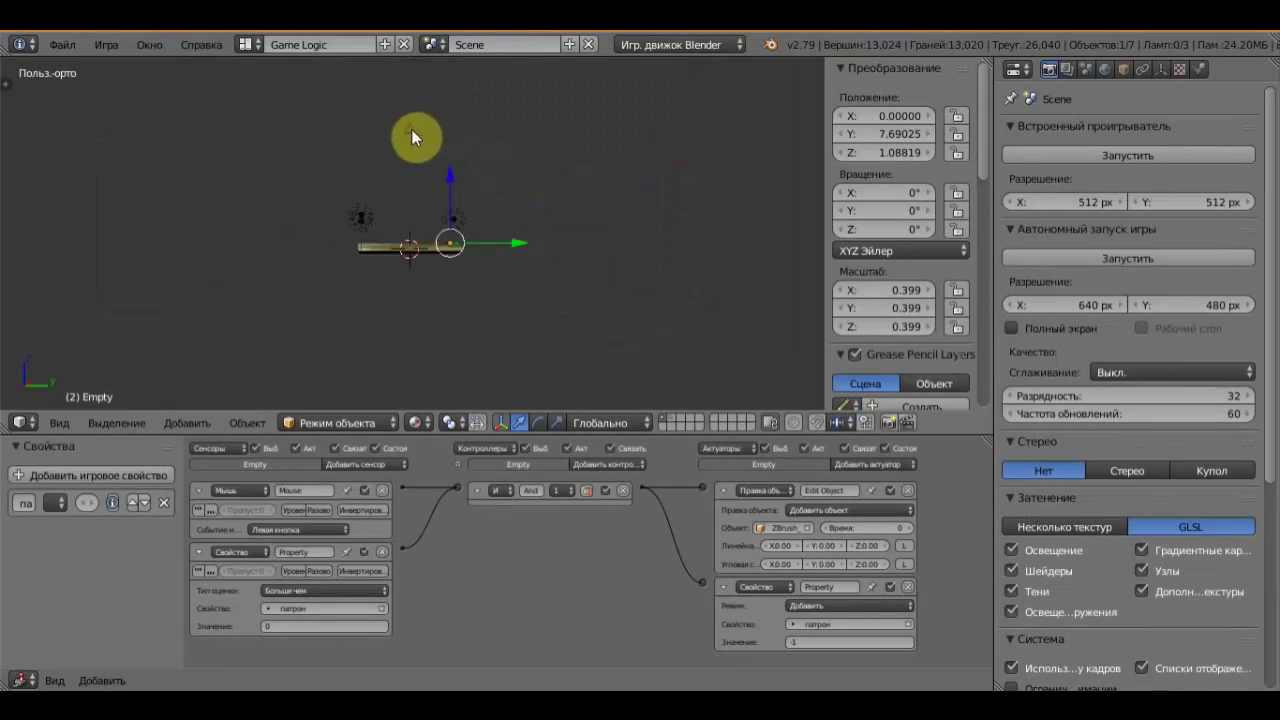
right_click(411, 129)
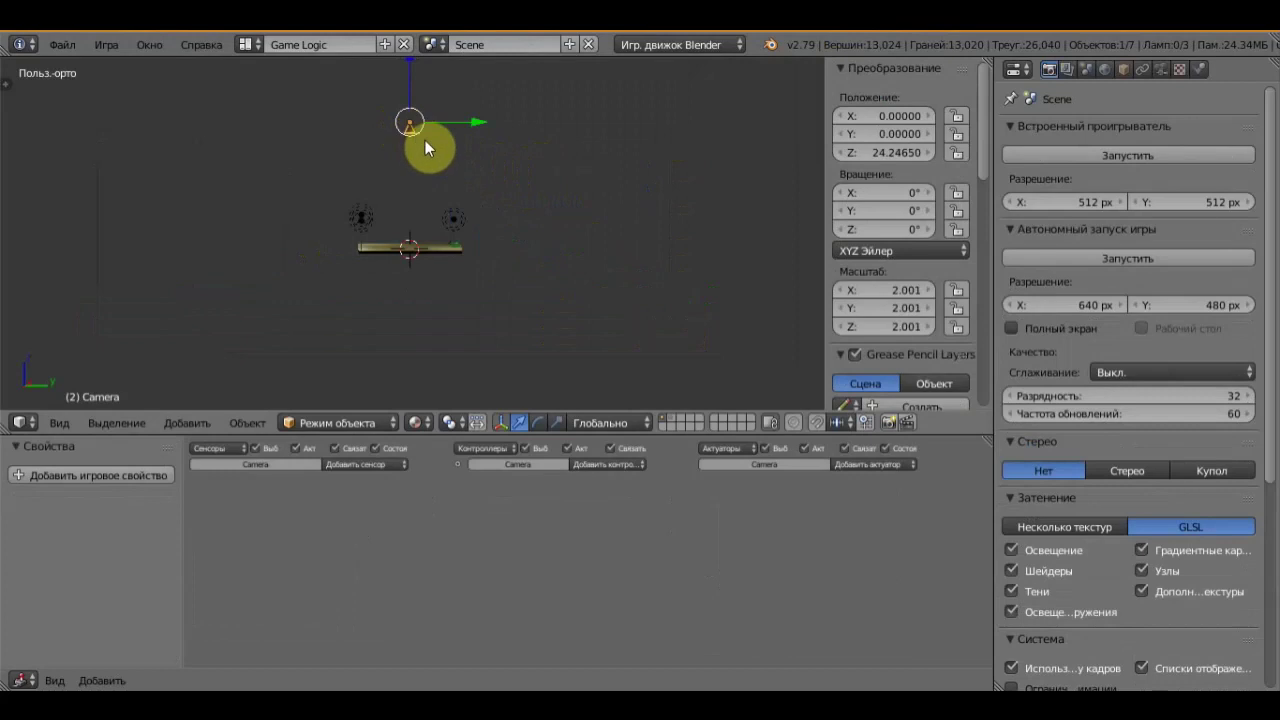
key("ctrl+c")
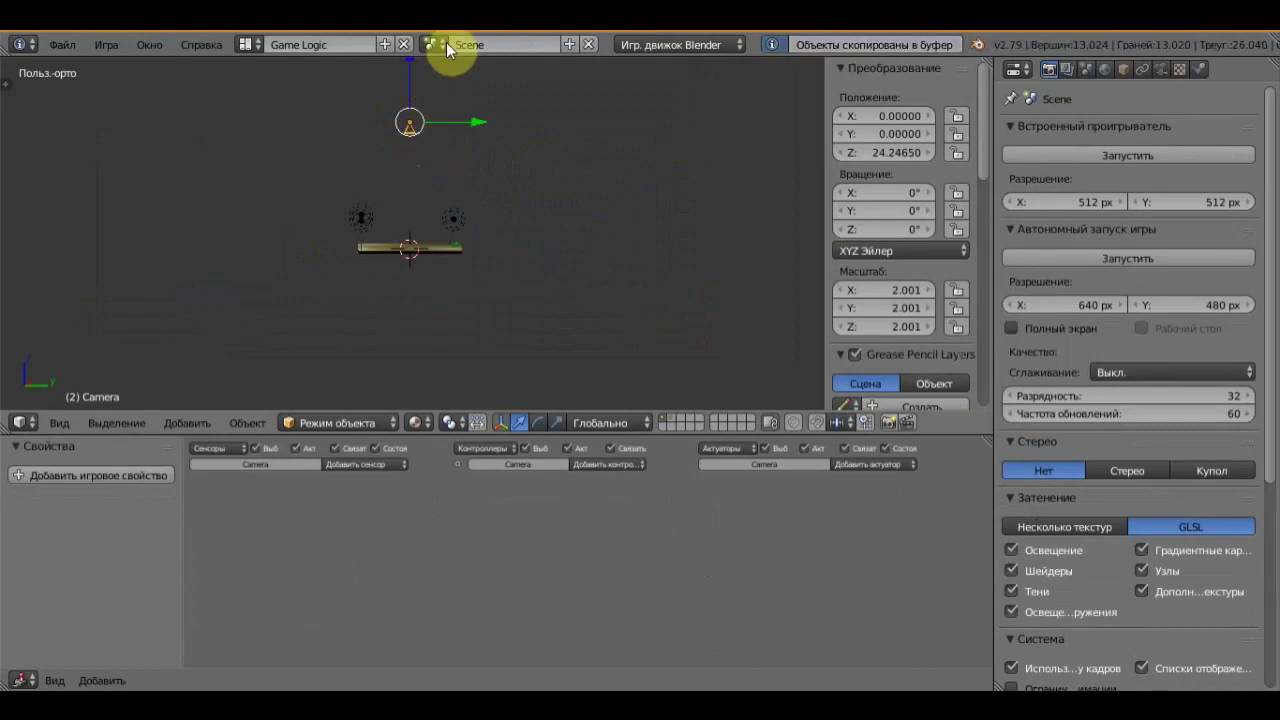
left_click(444, 44)
left_click(451, 91)
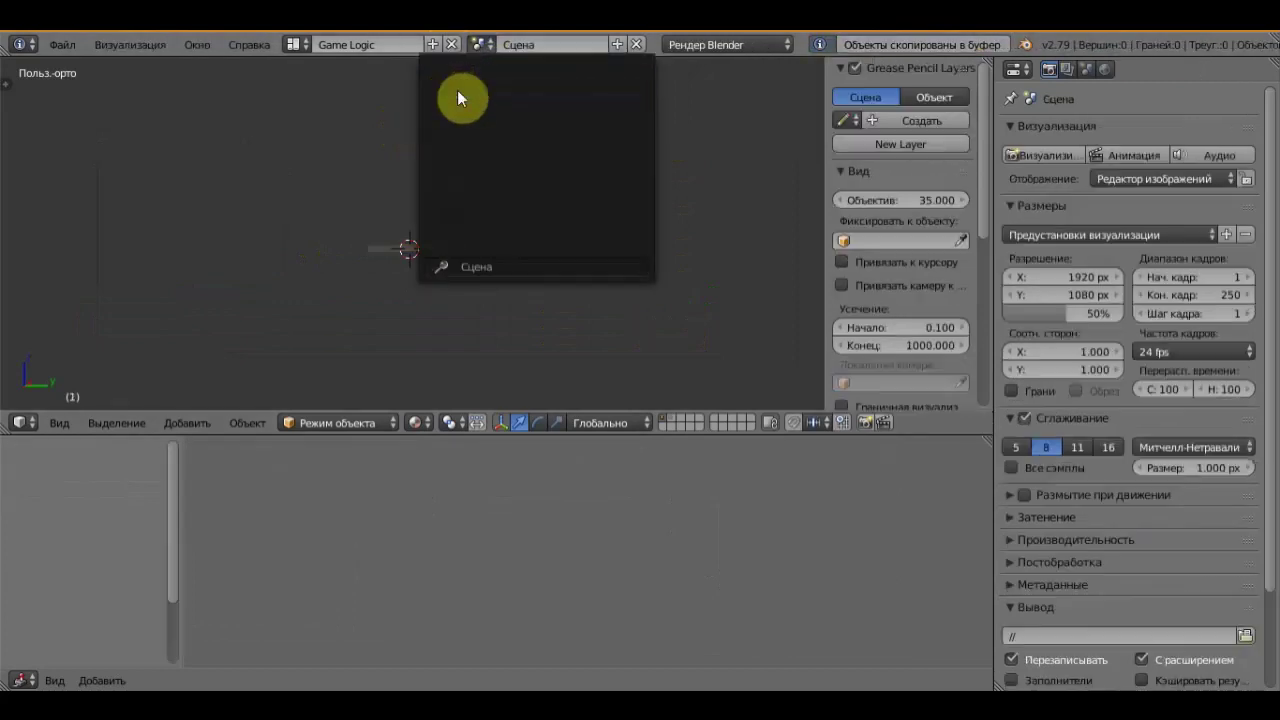
key("ctrl+v")
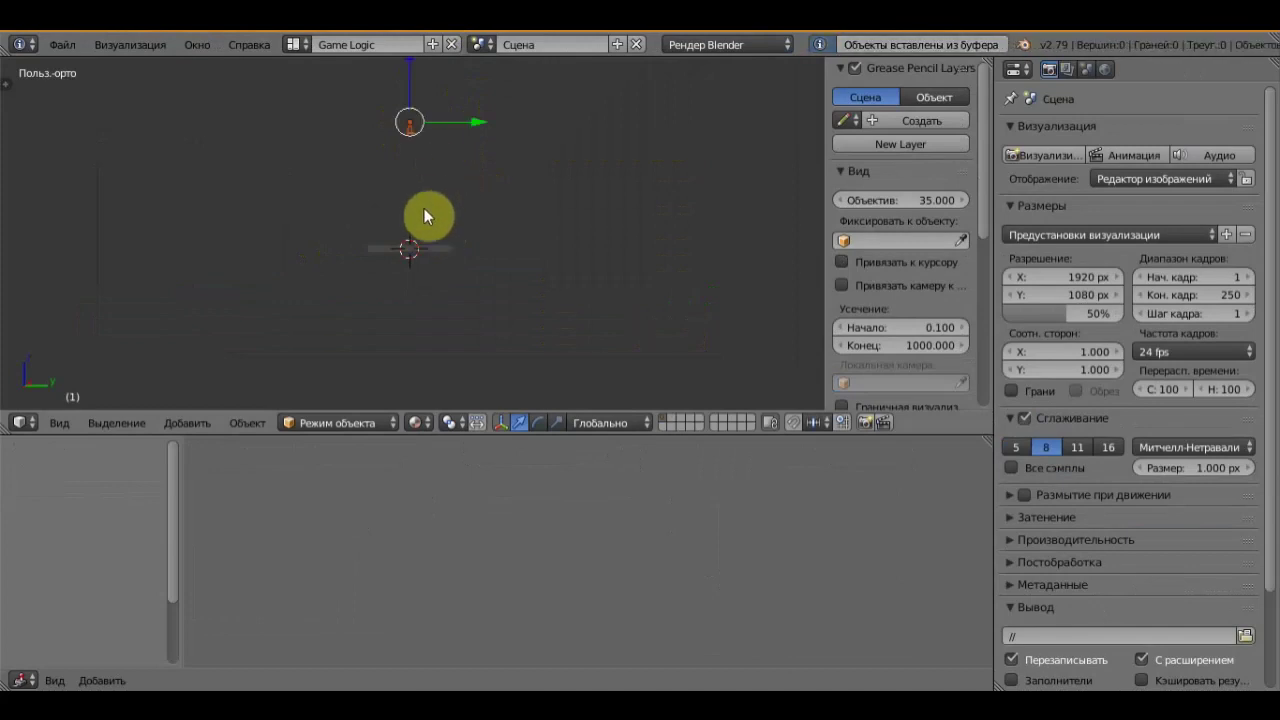
key("KP_0")
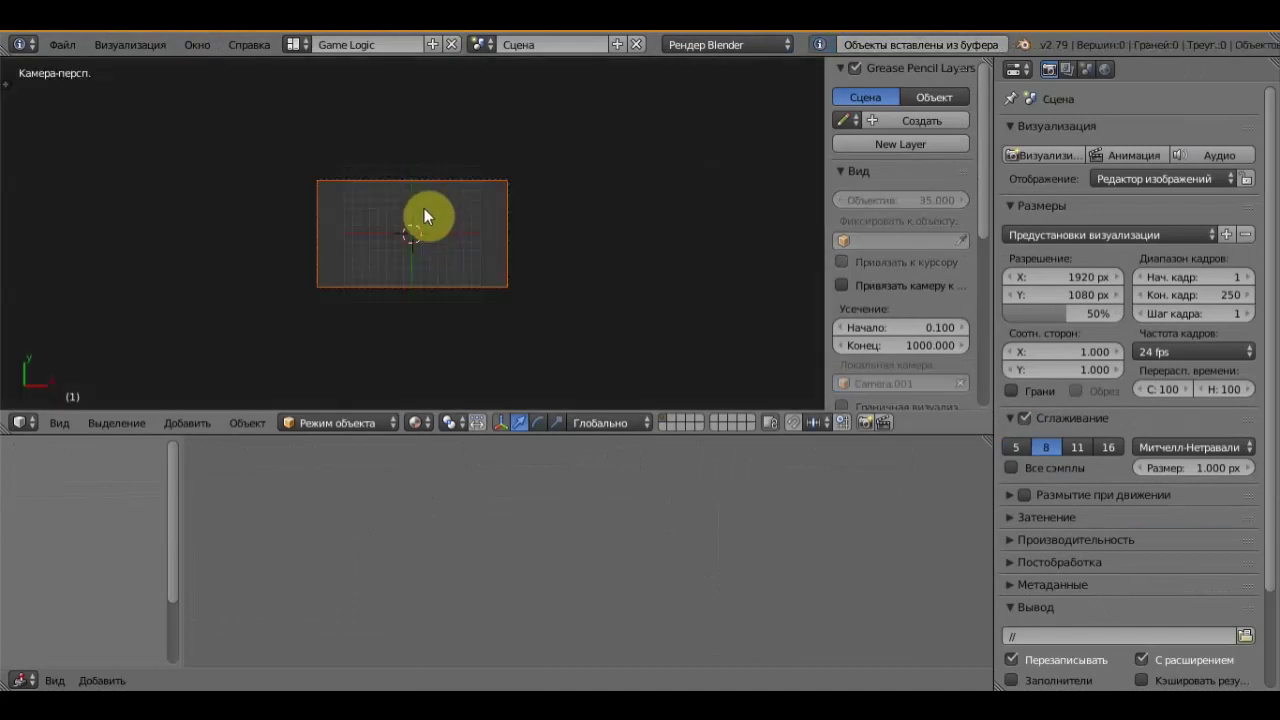
Set Сцена's render resolution to 512 × 512 px and leave camera view
scroll(587, 266, "up", 1)
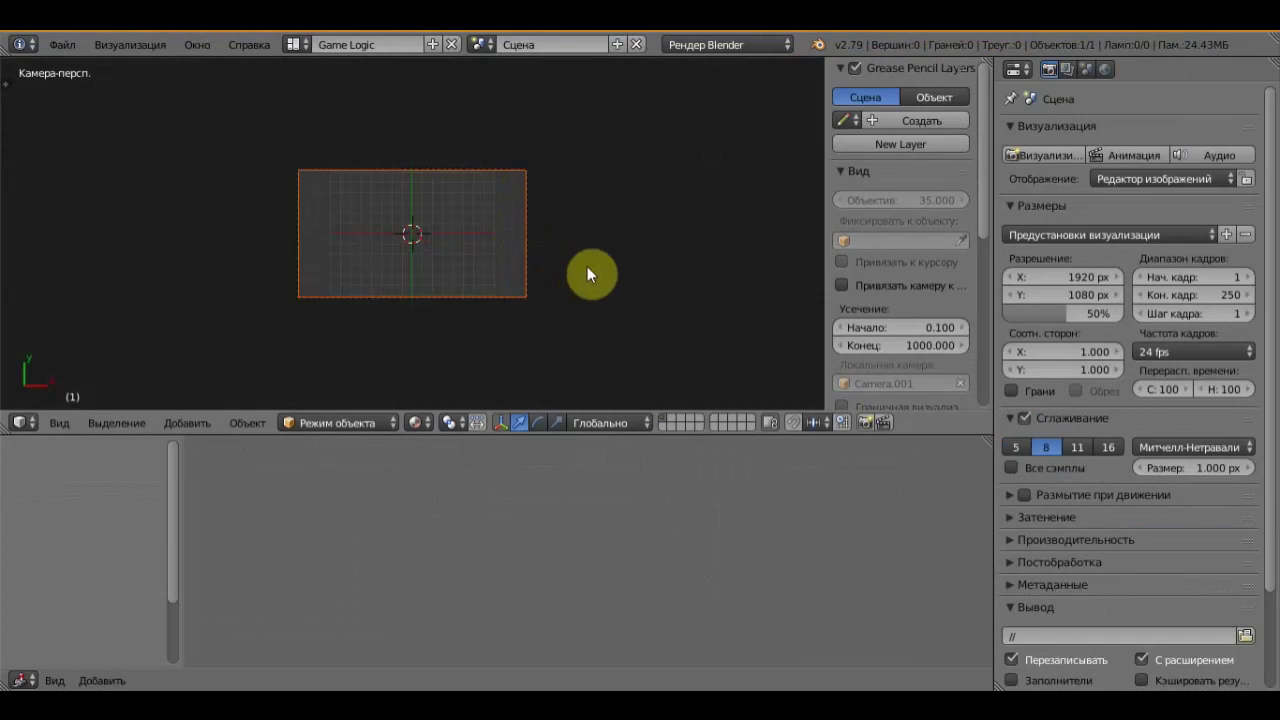
scroll(587, 266, "up", 1)
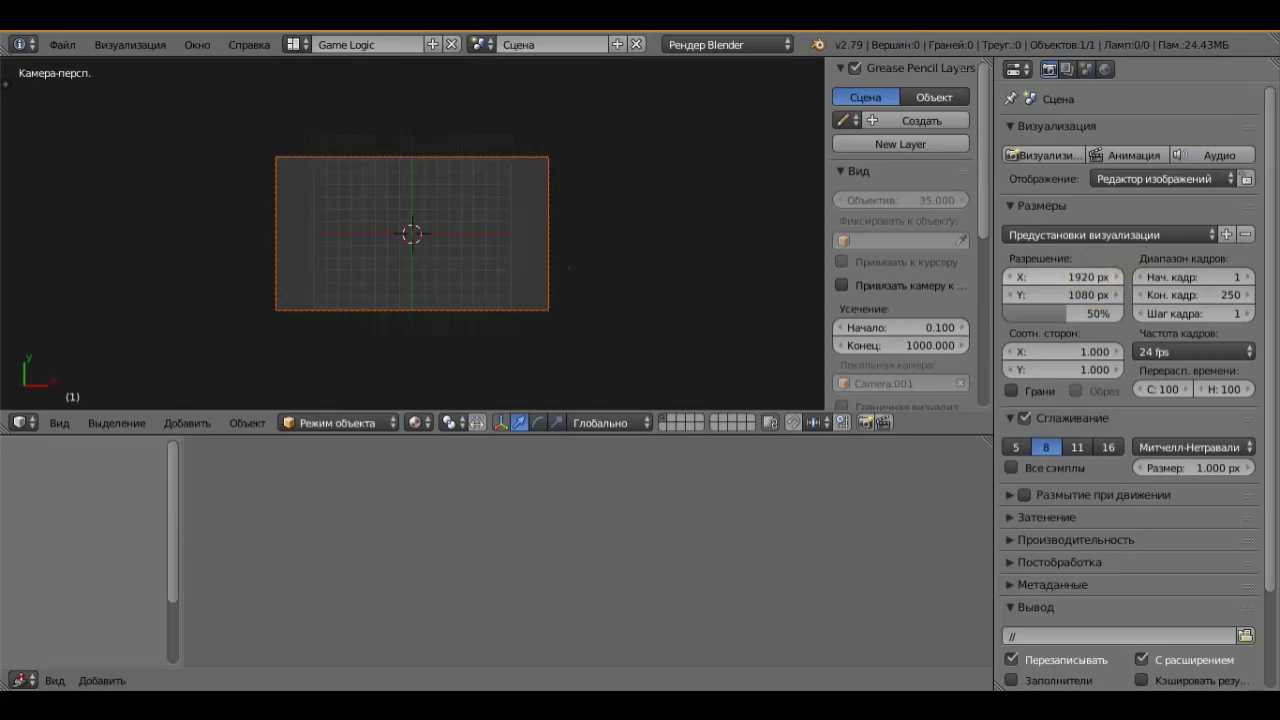
left_click(1083, 275)
type("512")
key("Return")
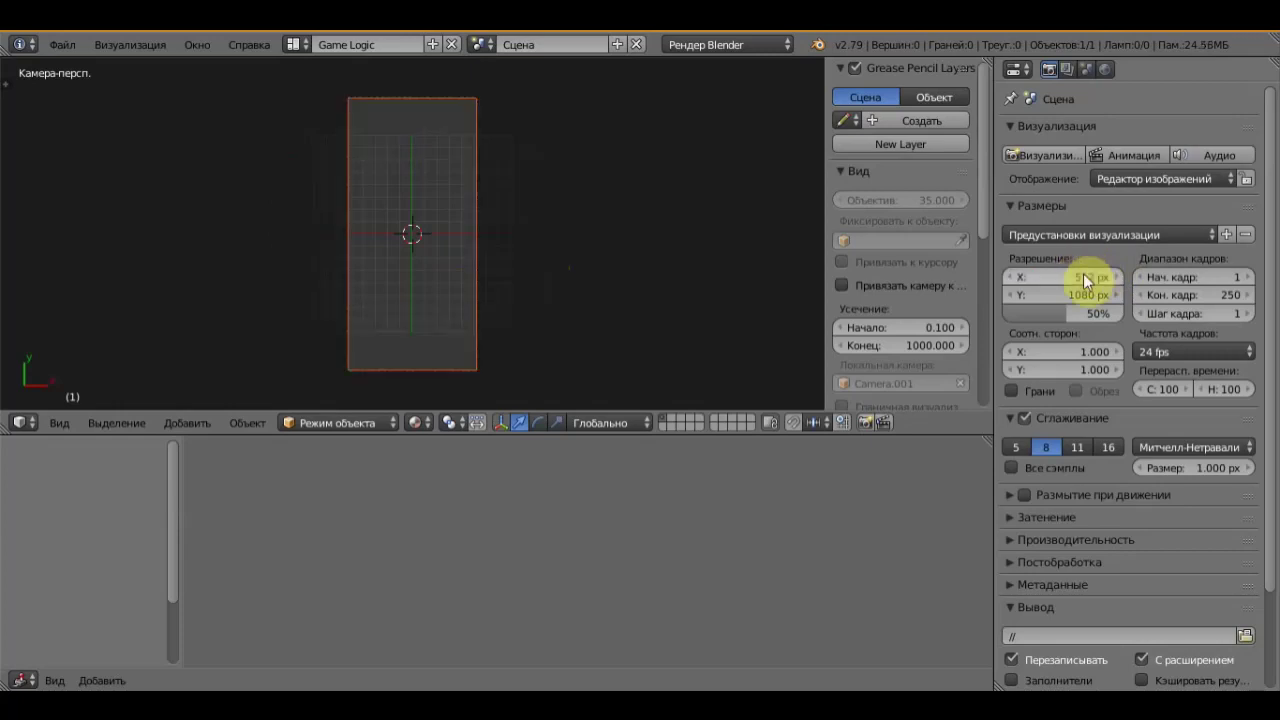
left_click(1078, 293)
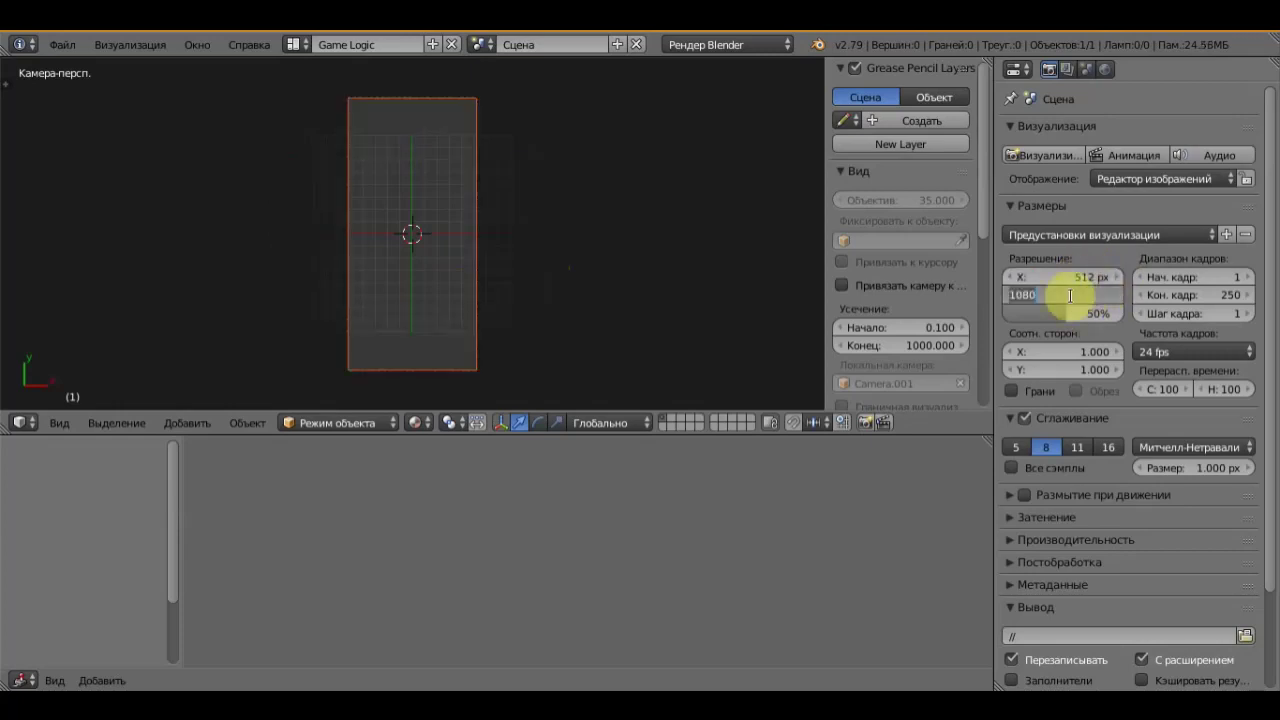
type("512")
key("Return")
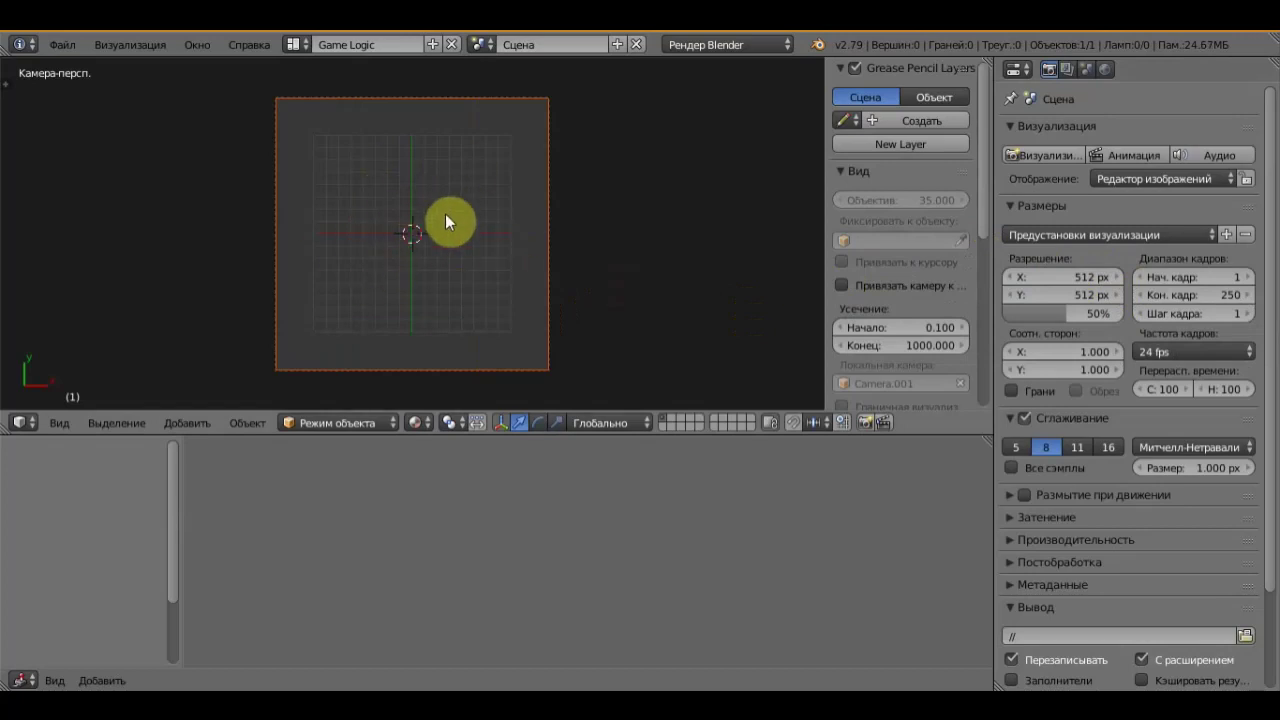
key("KP_0")
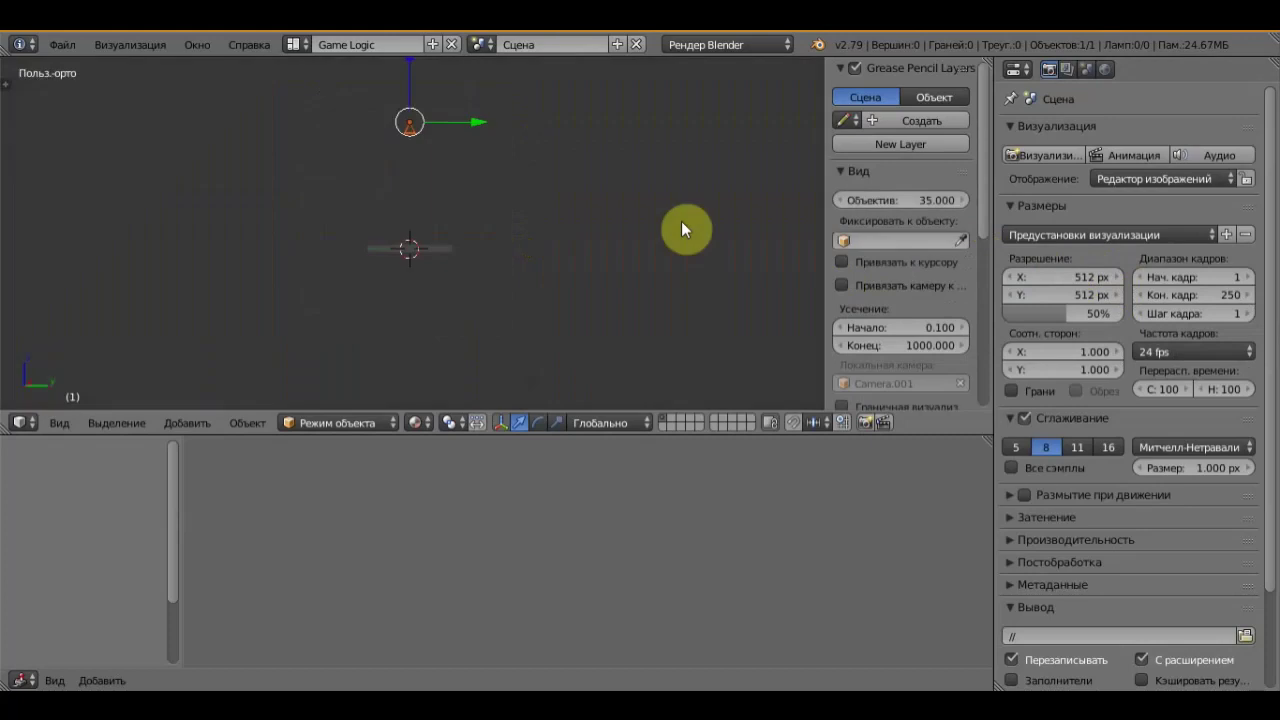
Add a Text object at the scene origin, viewed from above, and put it in Edit Mode
key("KP_8")
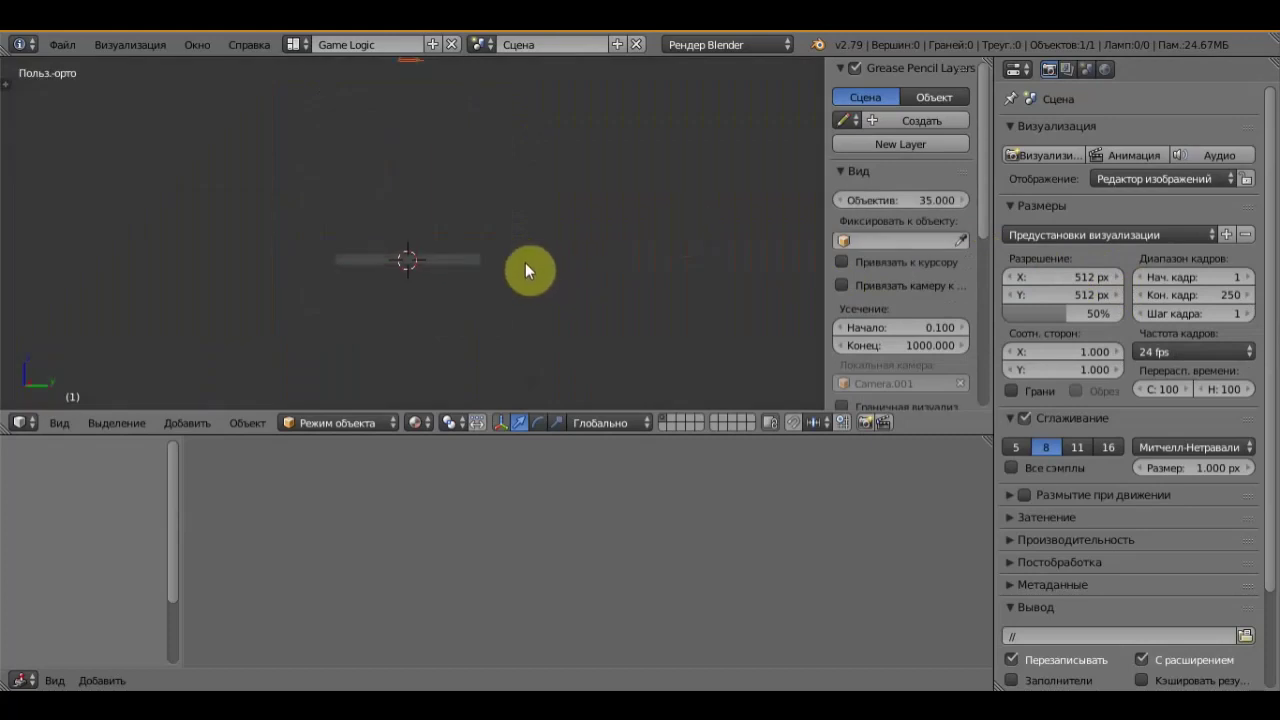
middle_click_drag(525, 262, 533, 61)
key("KP_8")
key("KP_8")
key("KP_8")
key("KP_8")
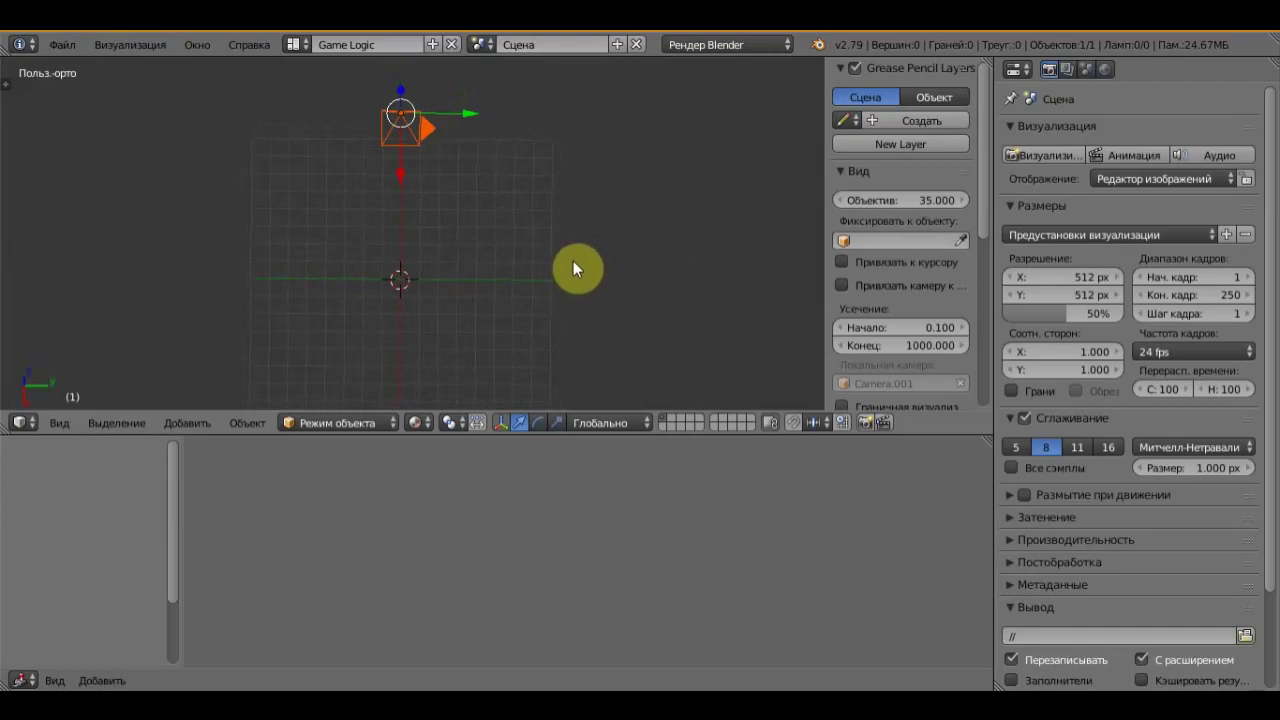
key("shift+a")
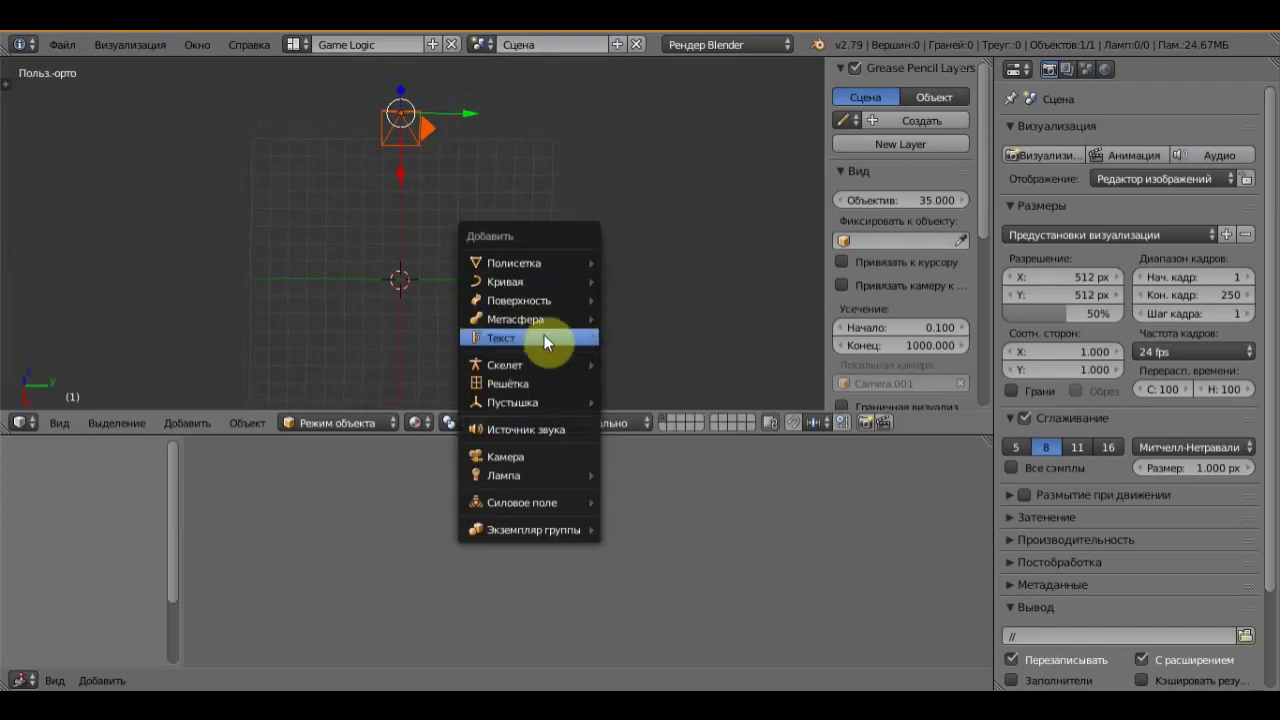
left_click(544, 340)
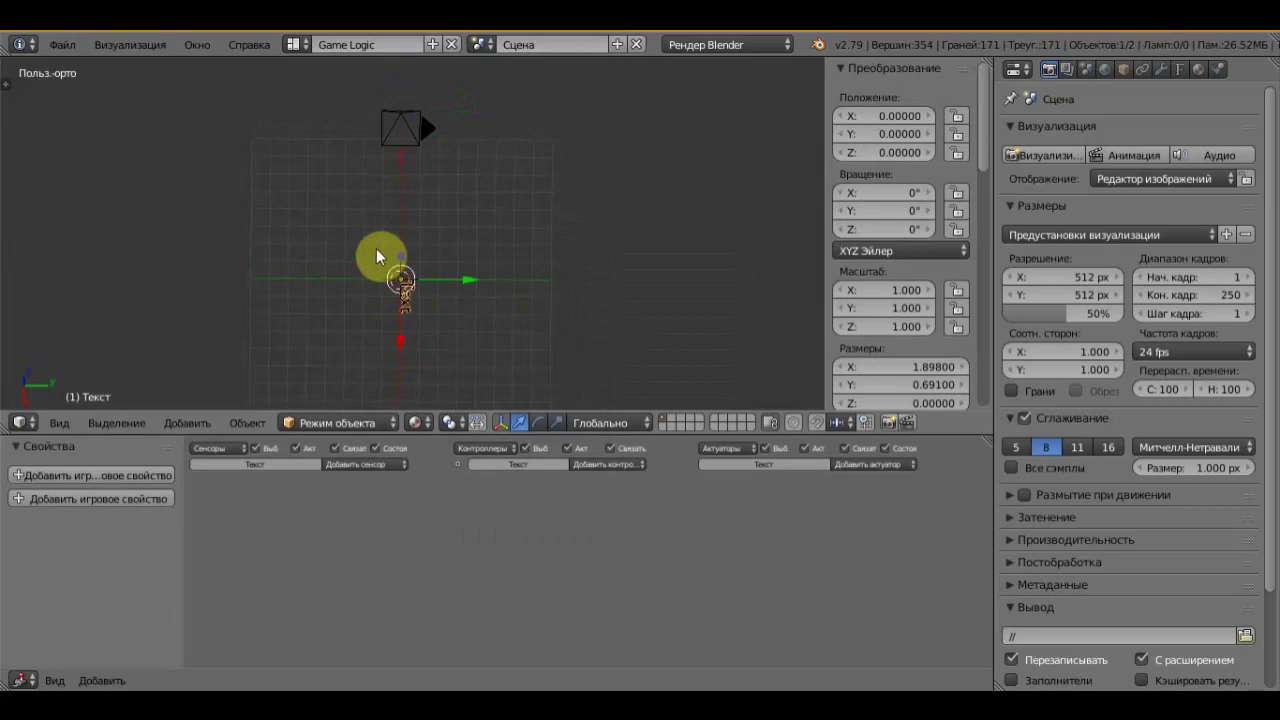
left_click(388, 421)
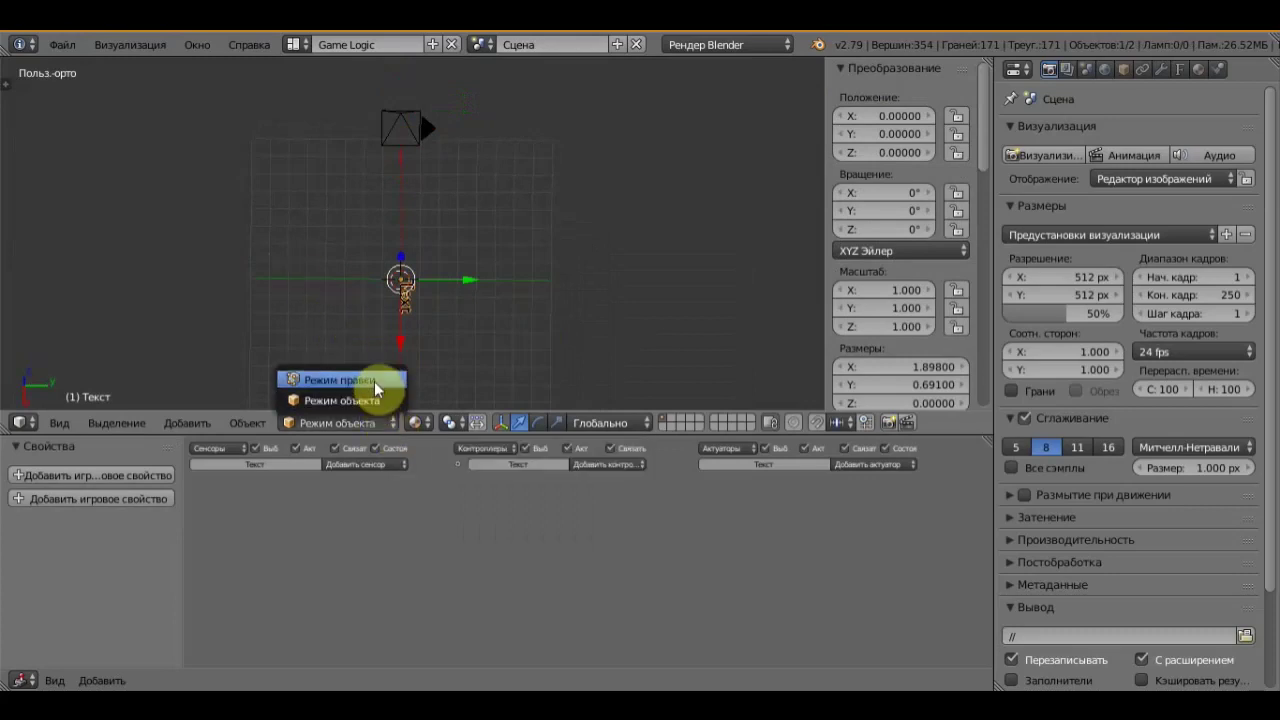
left_click(372, 381)
Replace the text object's 'Text' with '30'
mouse_move(444, 289)
middle_mouse_down()
mouse_move(633, 287)
mouse_move(635, 334)
middle_mouse_up()
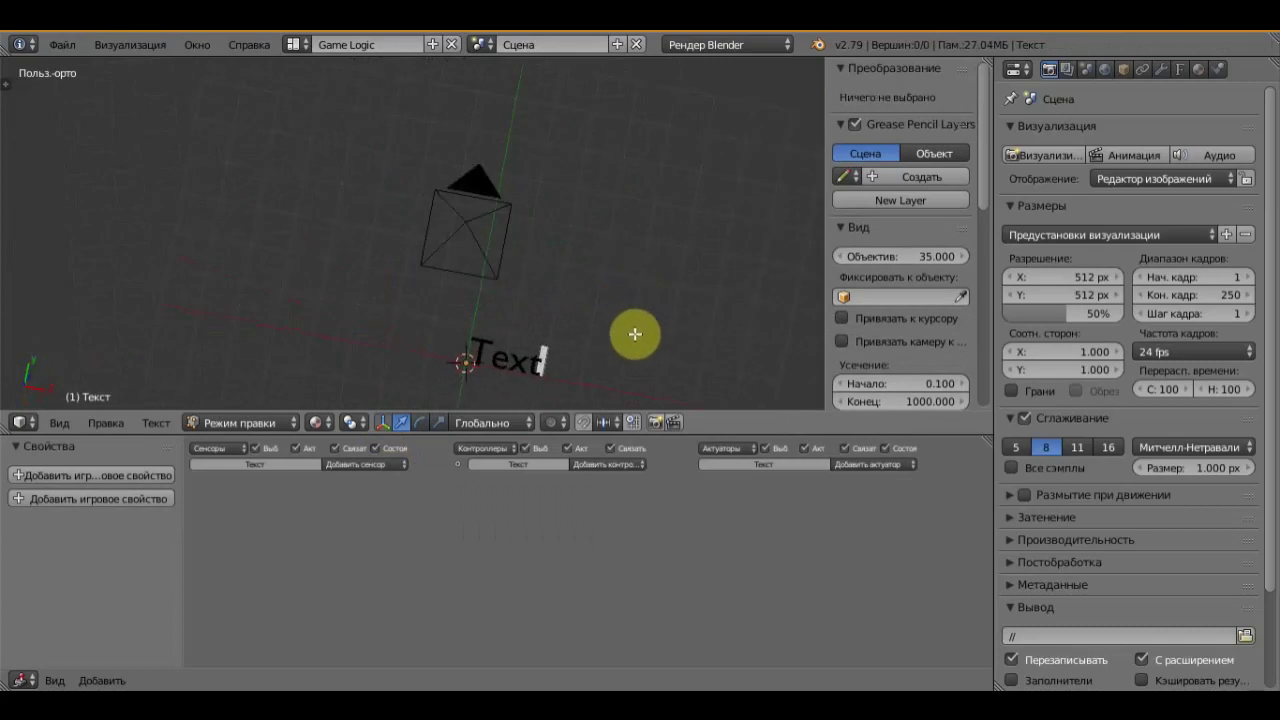
scroll(635, 334, "up", 3)
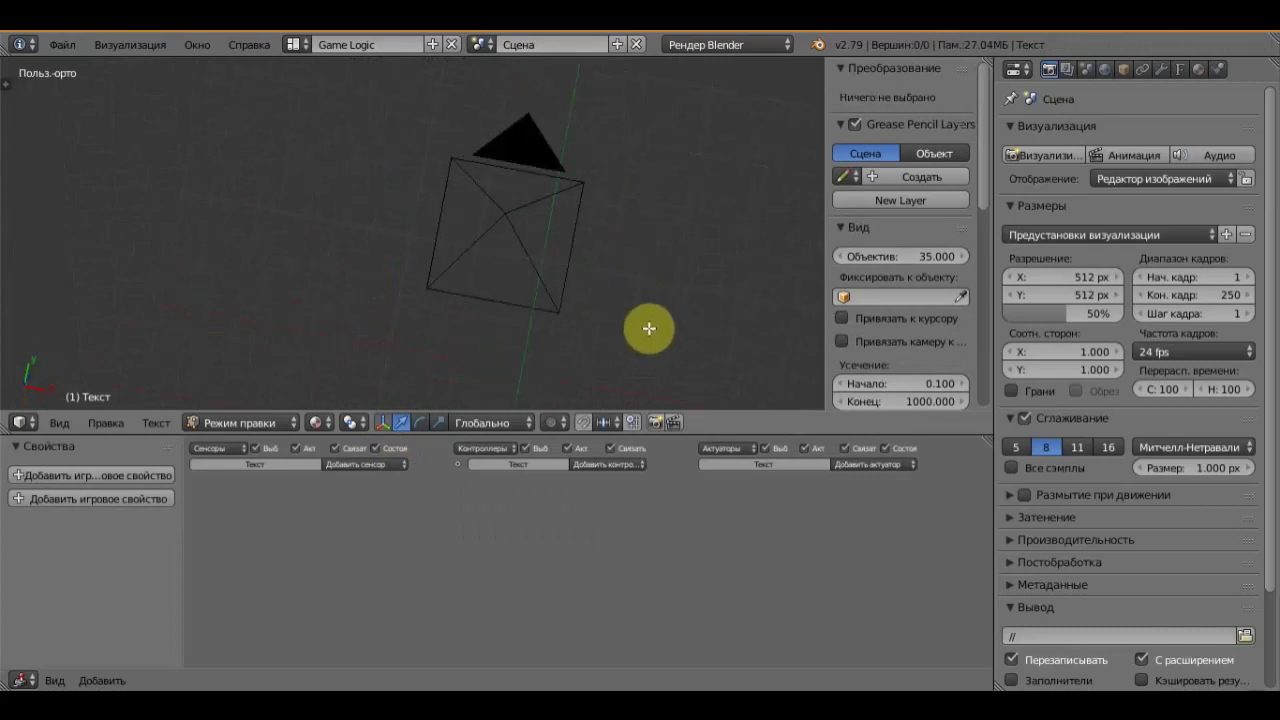
middle_click_drag(653, 326, 553, 89, "shift")
scroll(626, 154, "up", 3)
mouse_move(626, 157)
middle_mouse_down("shift")
mouse_move(560, 243)
mouse_move(630, 199)
middle_mouse_up("shift")
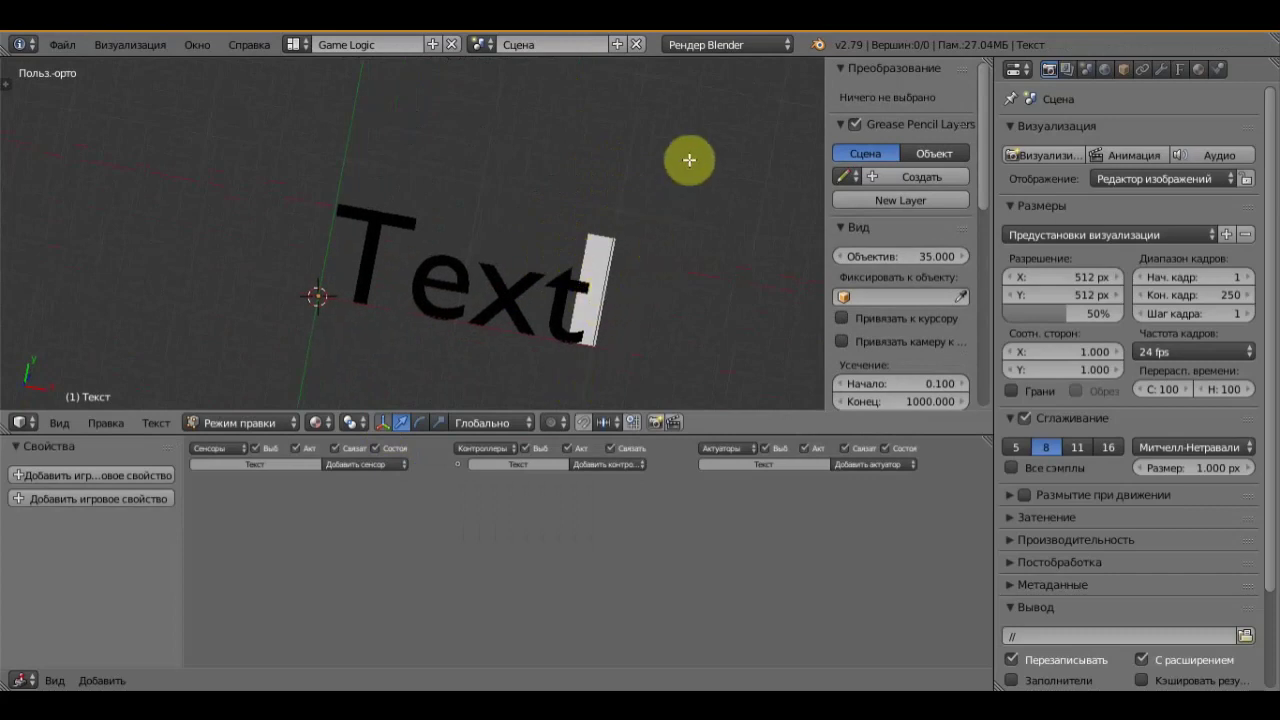
key("BackSpace")
key("BackSpace")
key("BackSpace")
key("BackSpace")
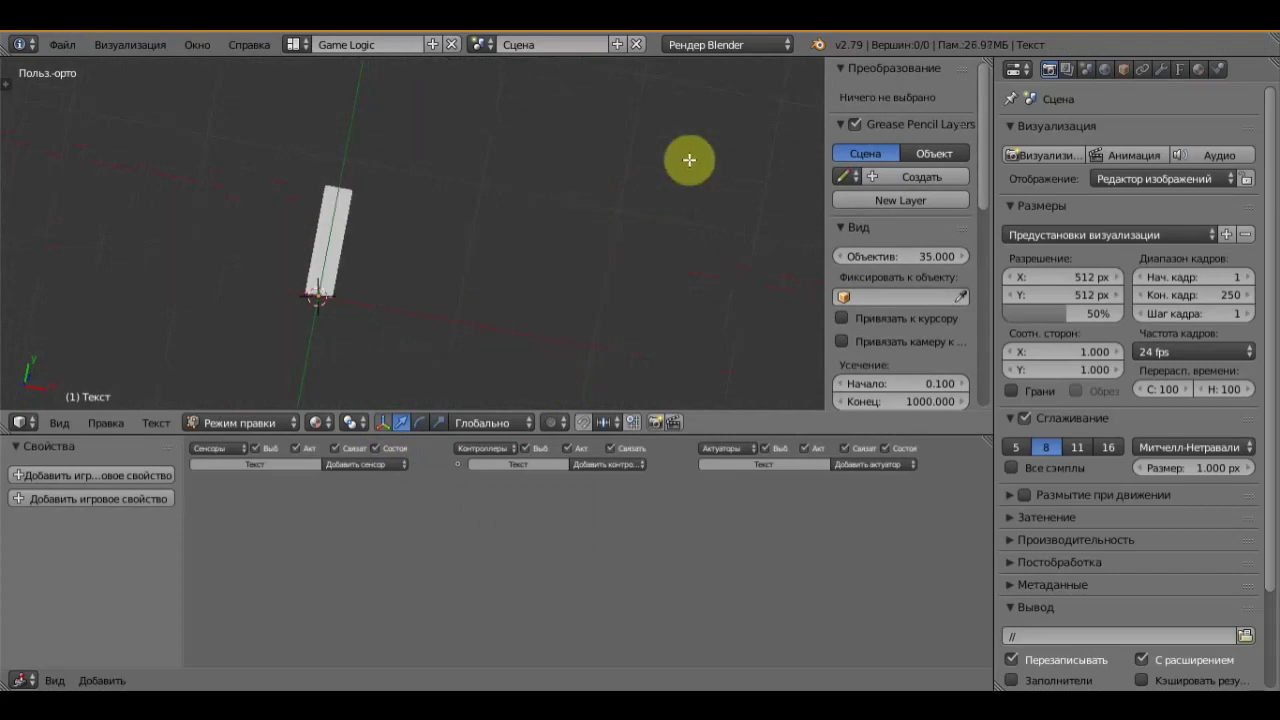
type("30")
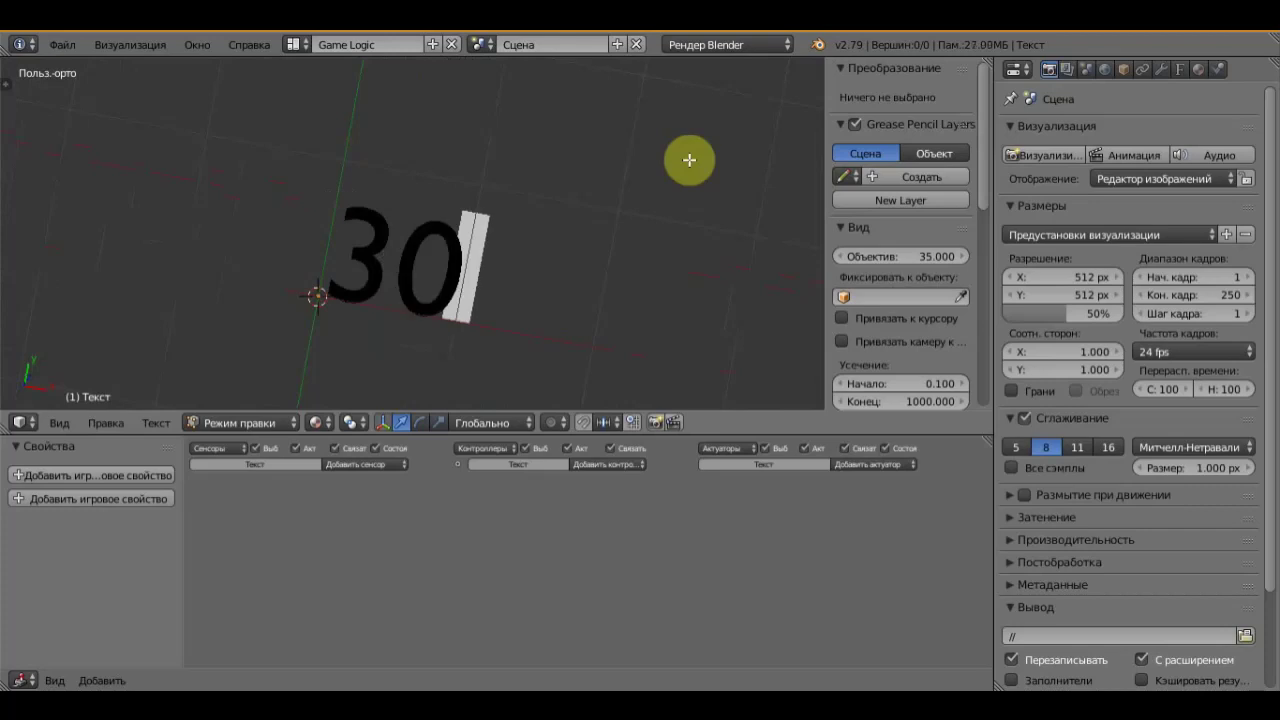
Finish text editing by switching back to Object Mode
scroll(640, 252, "down", 4)
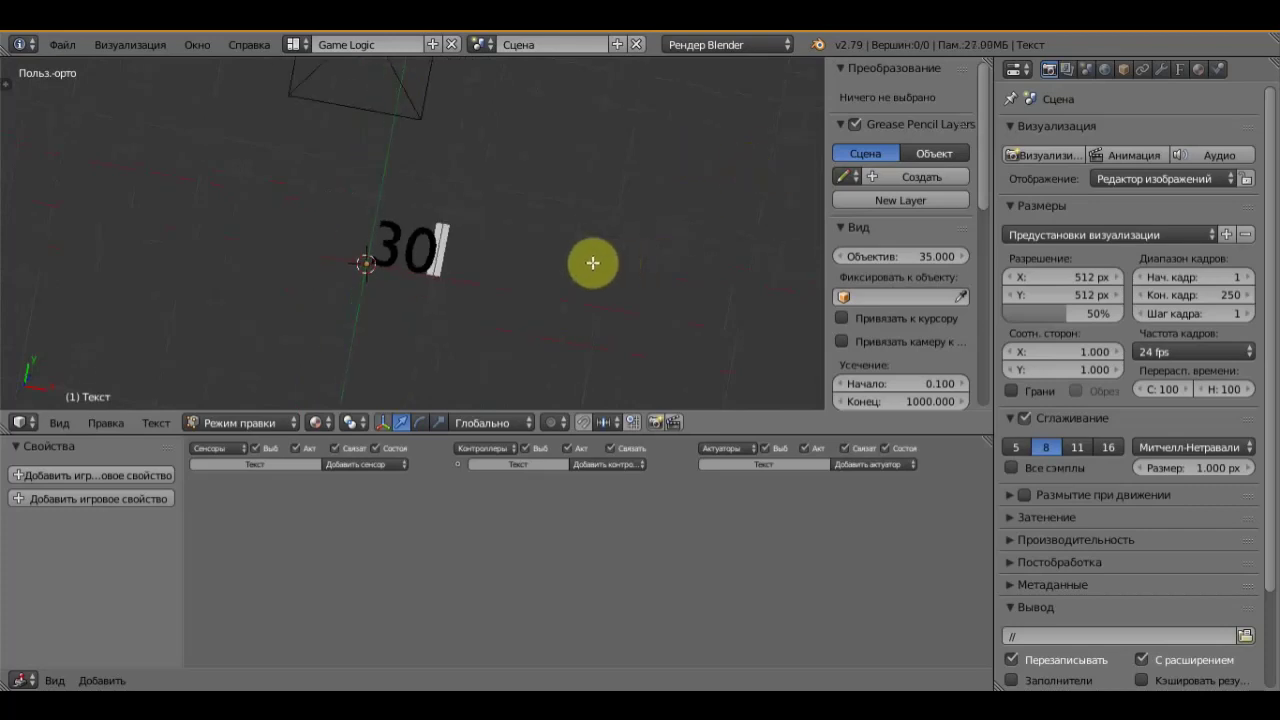
scroll(588, 263, "down", 2)
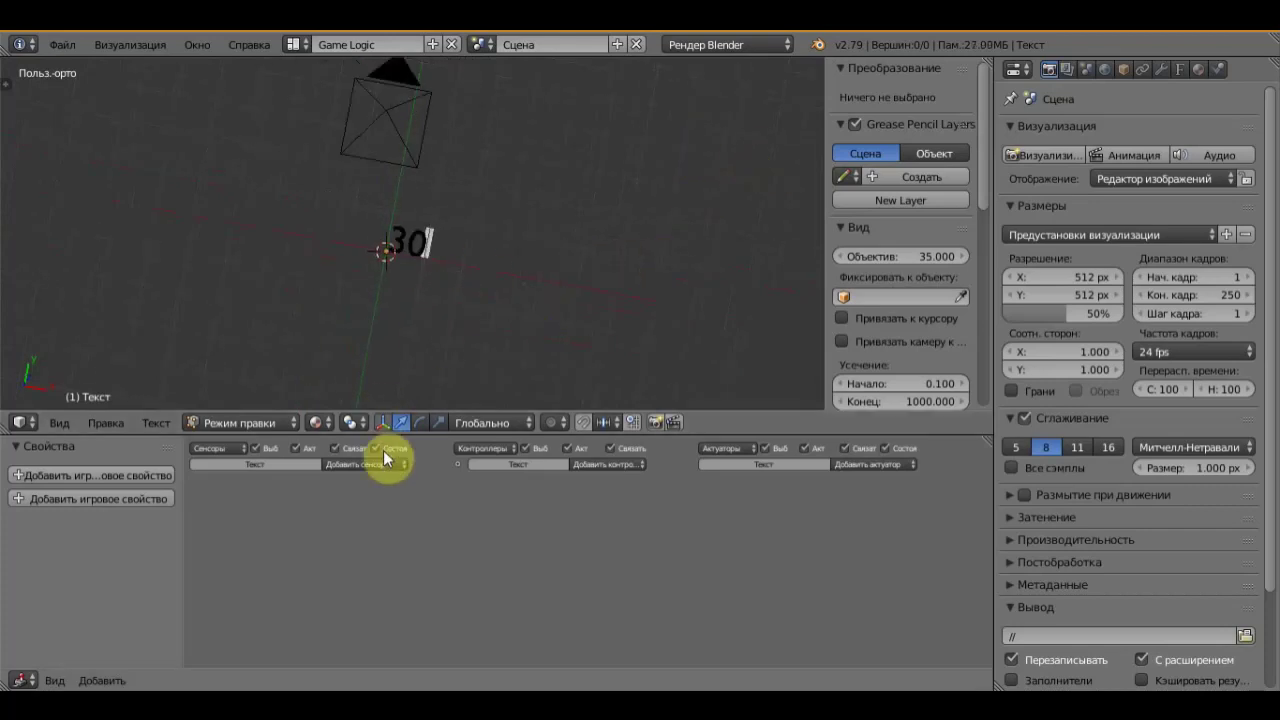
left_click(290, 422)
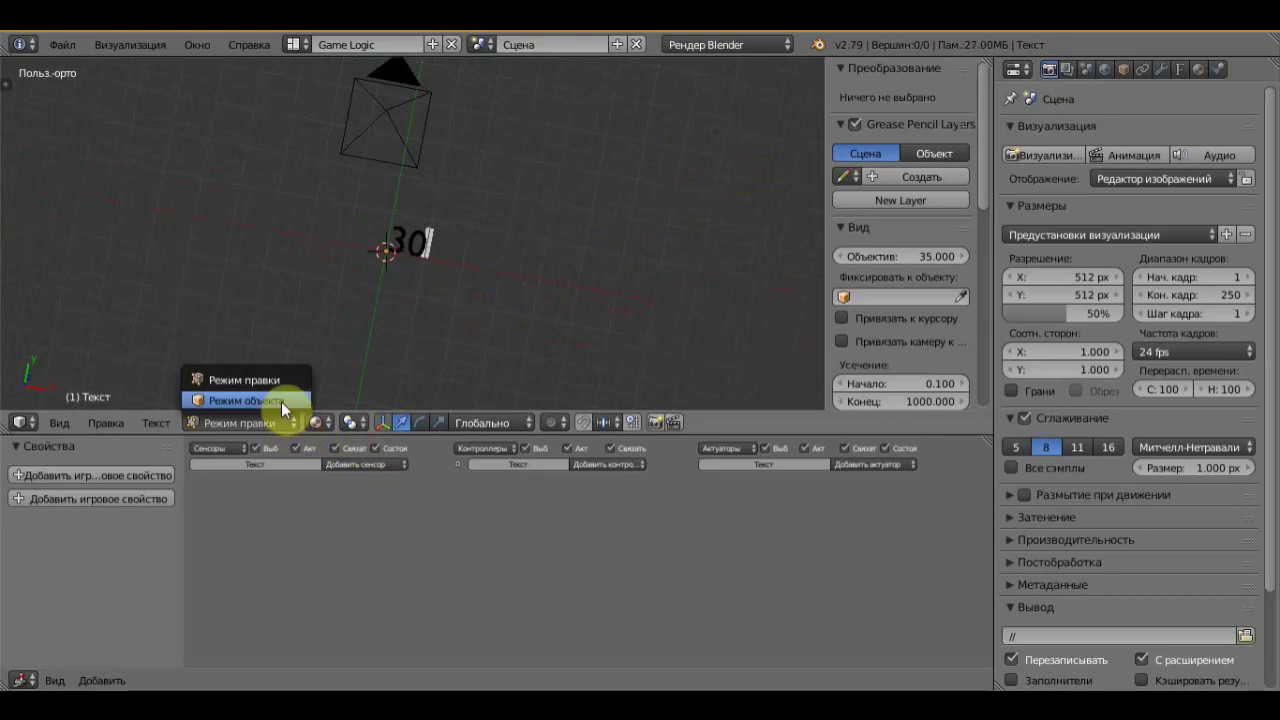
left_click(305, 395)
middle_click_drag(443, 212, 445, 230)
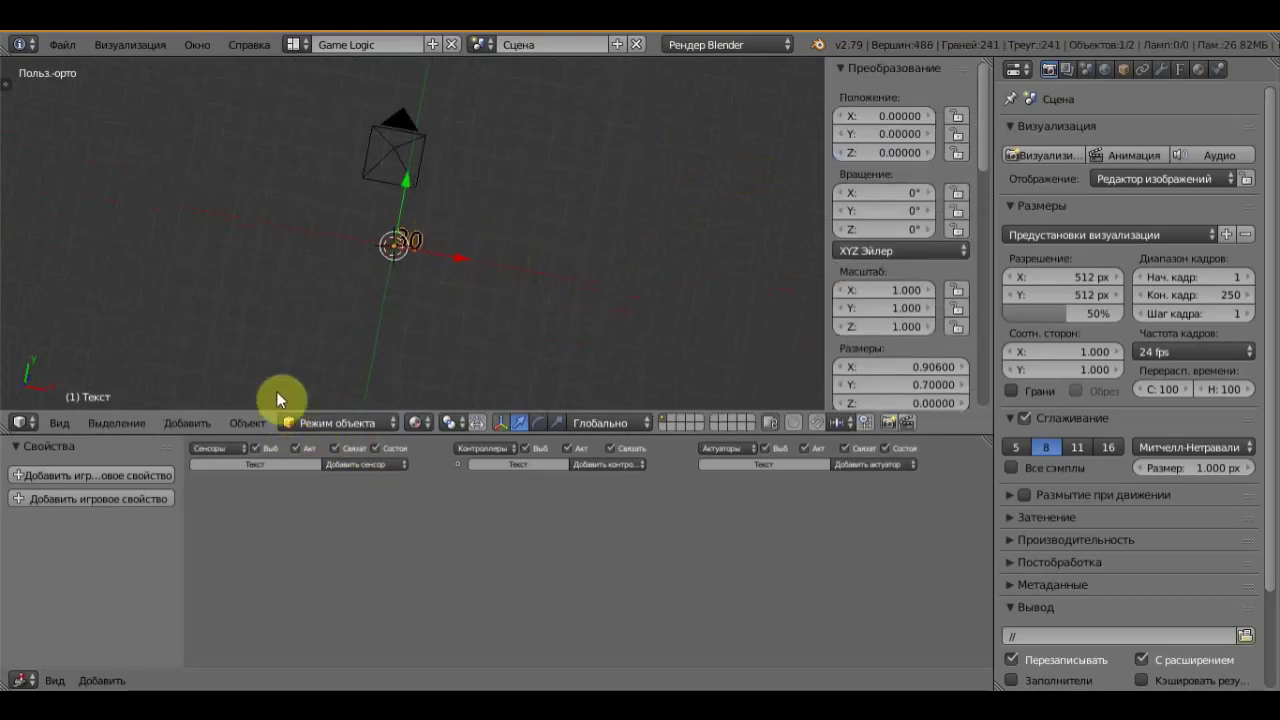
Rotate the 30 text and move it to the left of and above the camera
mouse_move(289, 322)
middle_mouse_down()
mouse_move(336, 331)
mouse_move(325, 327)
middle_mouse_up()
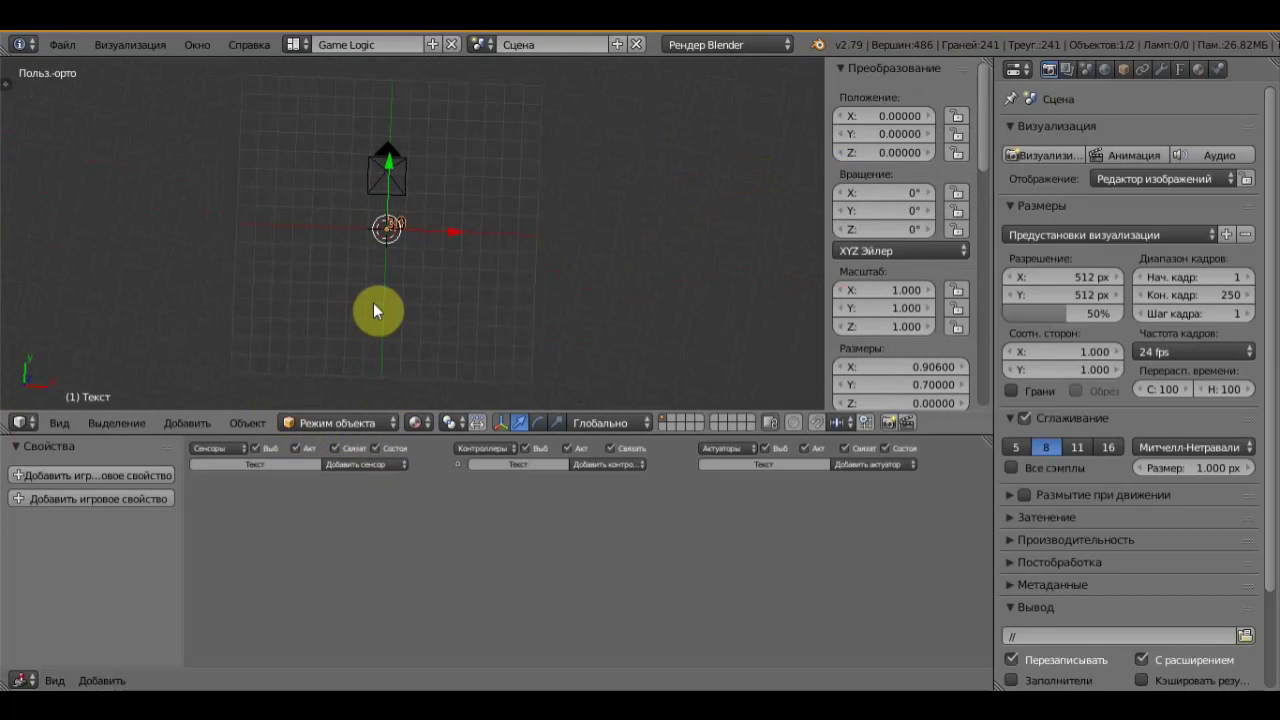
key("r")
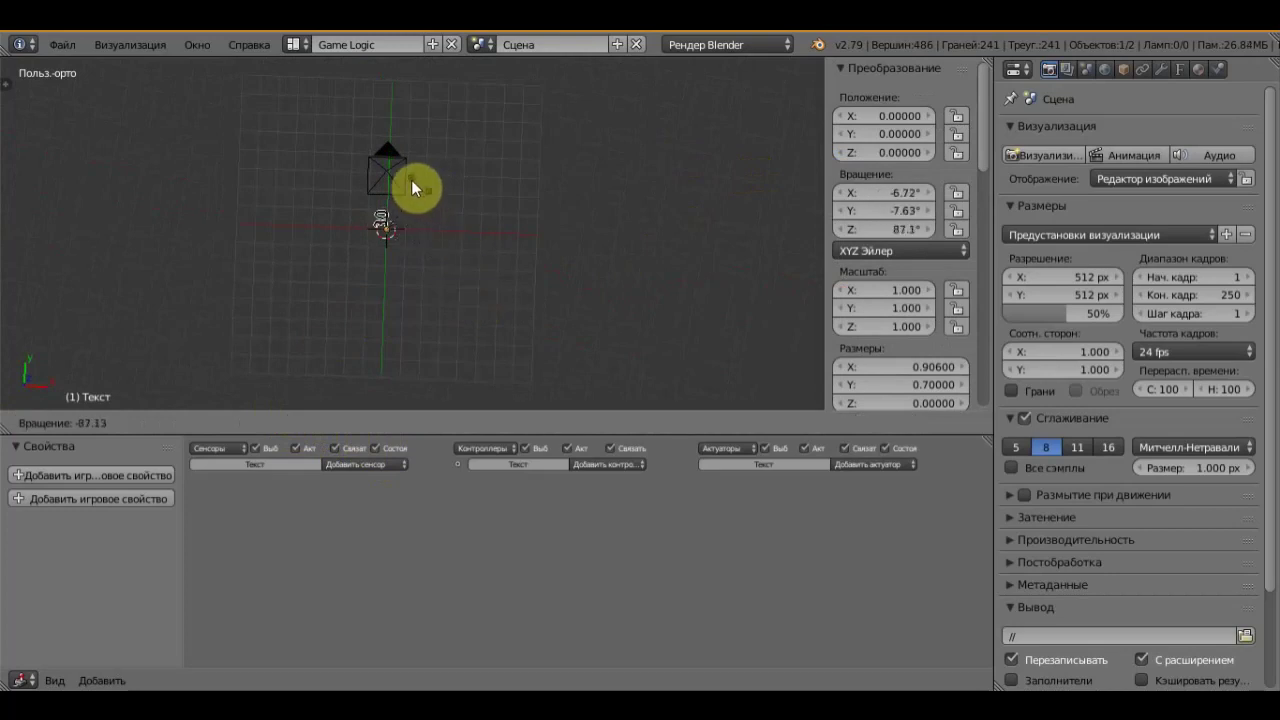
left_click(430, 262)
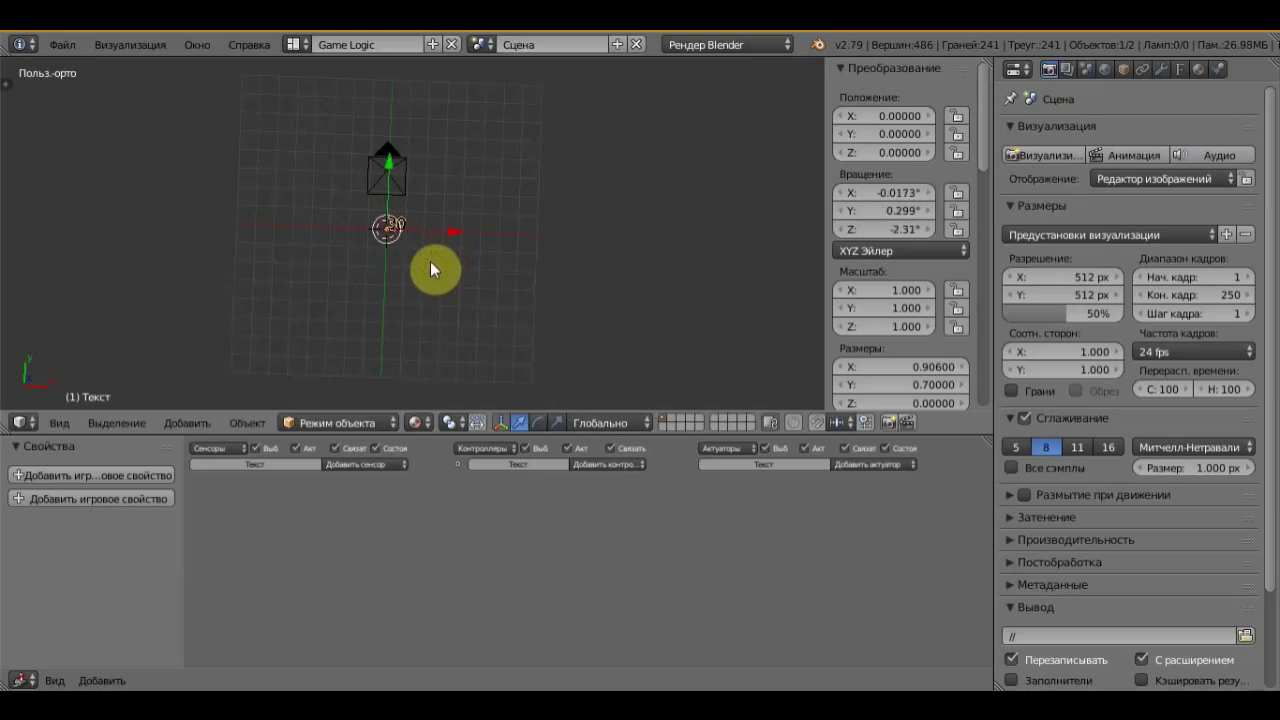
key("g")
key("x")
left_click(305, 187)
left_click_drag(270, 168, 267, 388)
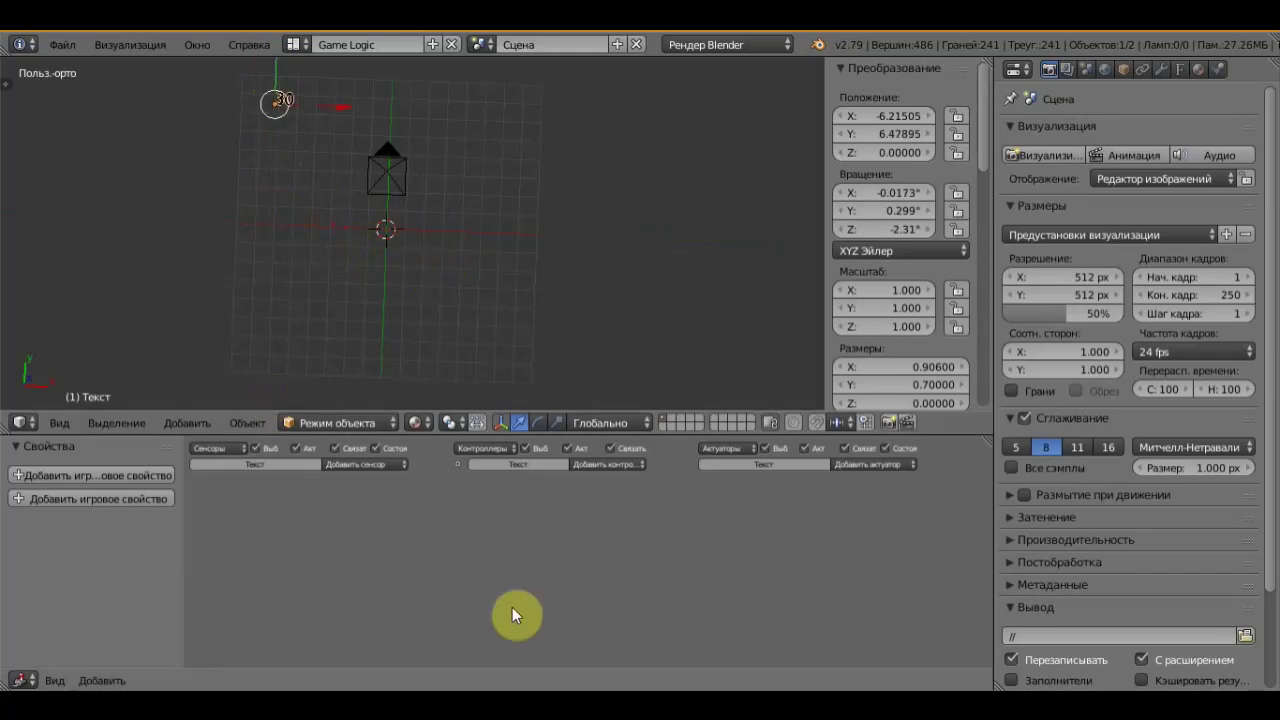
Scale the text to 1.971 and lower it slightly along Y
key("s")
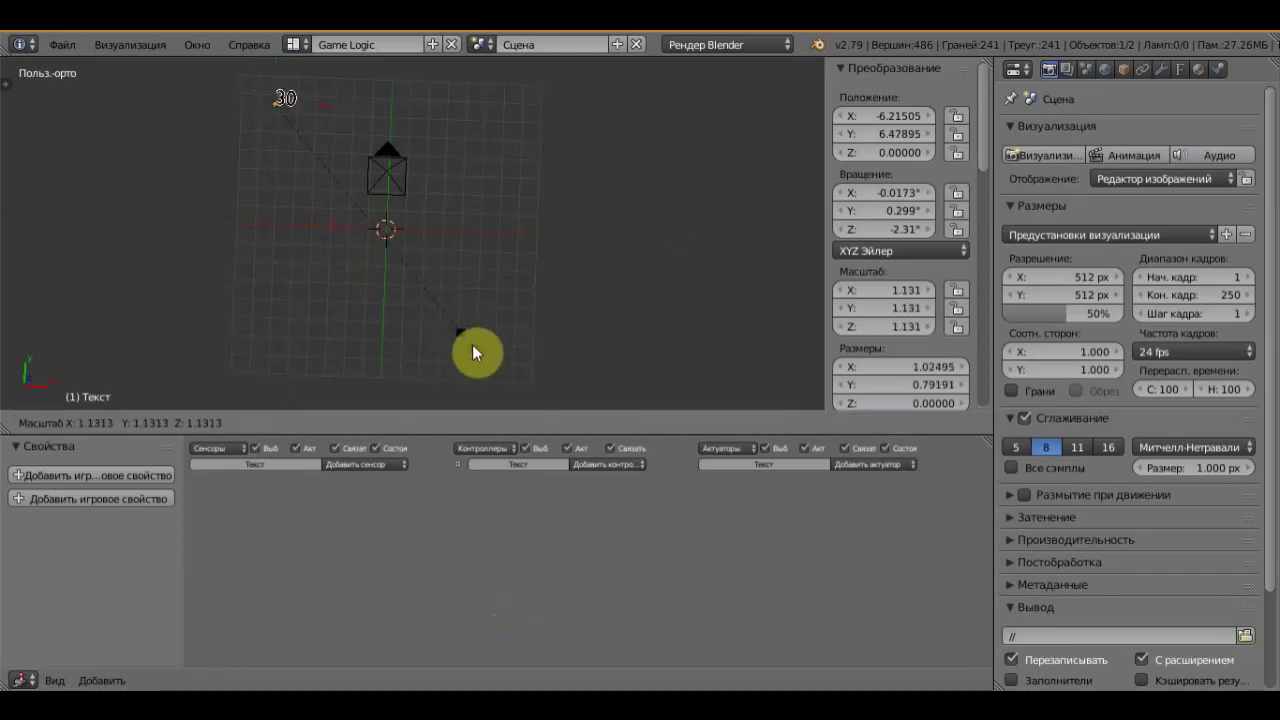
left_click(705, 405)
scroll(315, 100, "down", 3)
left_click_drag(335, 100, 334, 107)
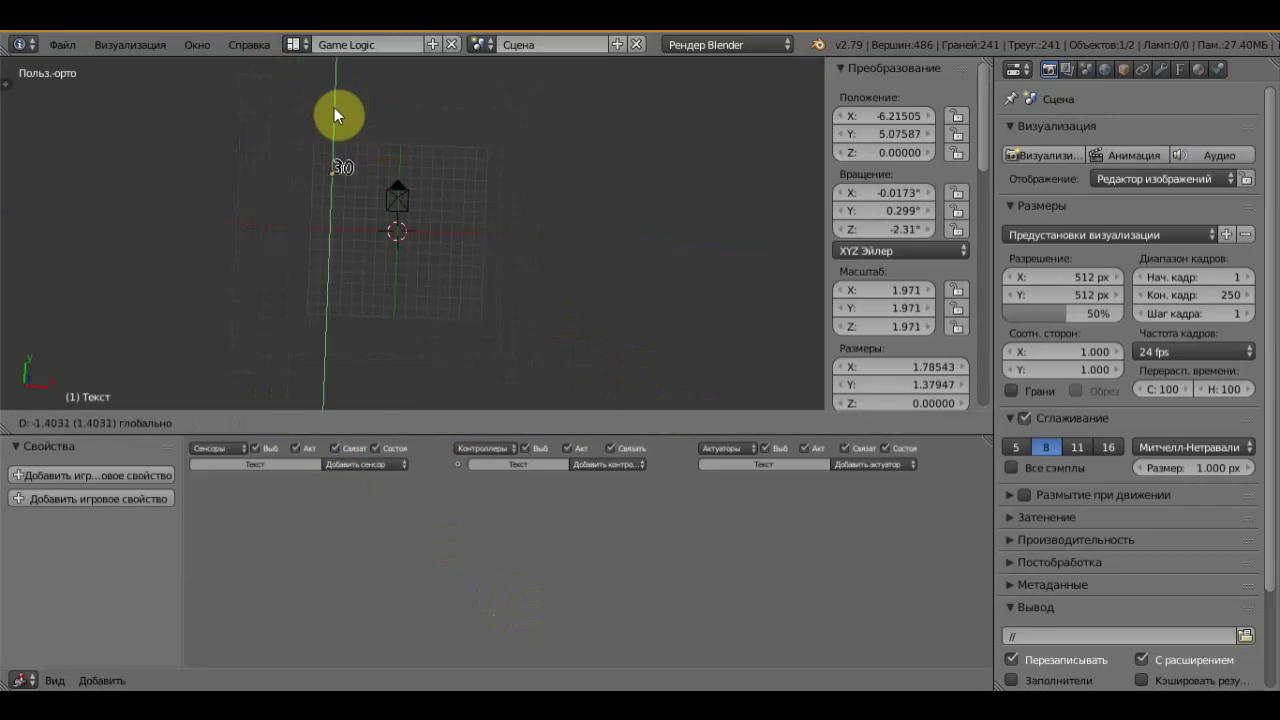
scroll(420, 155, "up", 3)
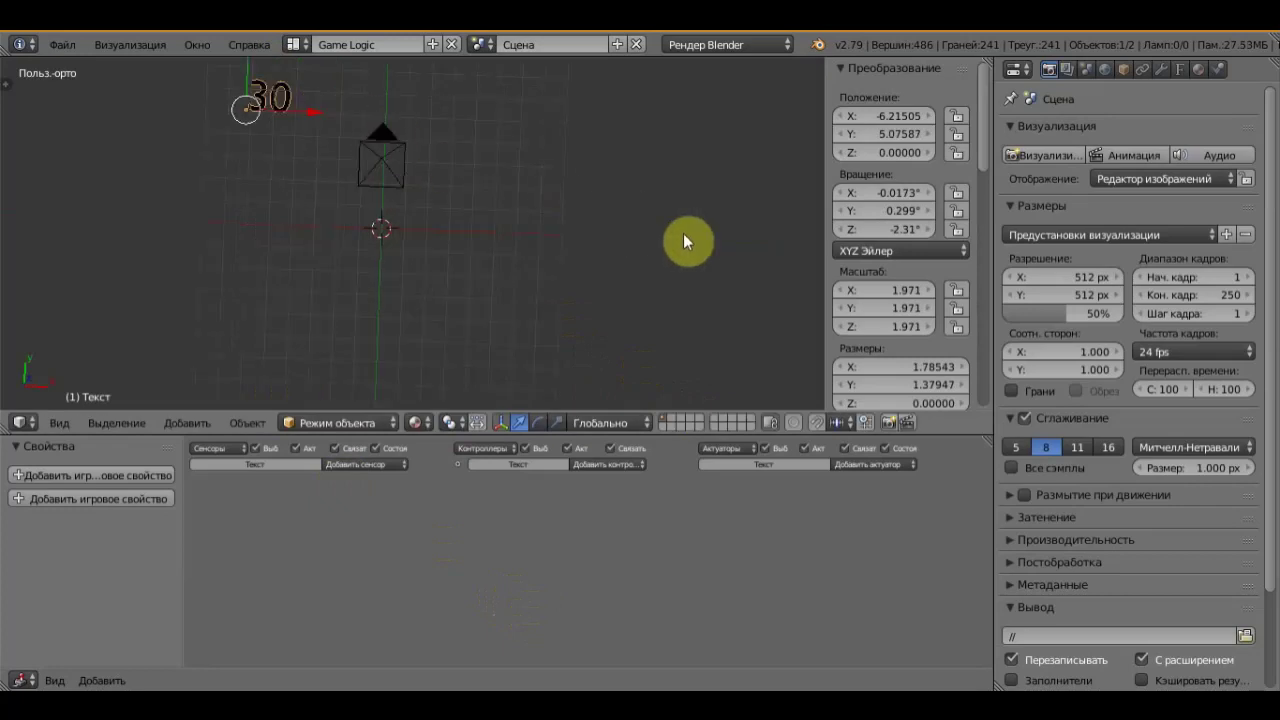
middle_click_drag(683, 240, 697, 310, "shift")
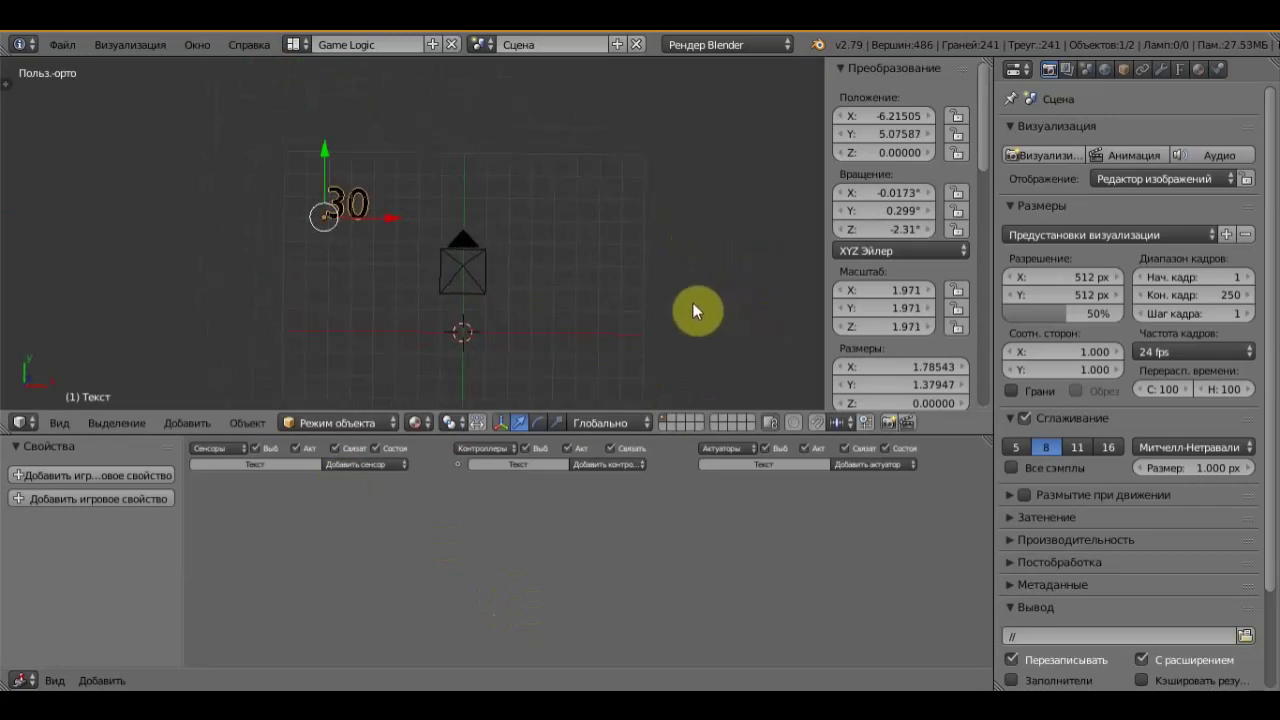
middle_click_drag(338, 247, 406, 223)
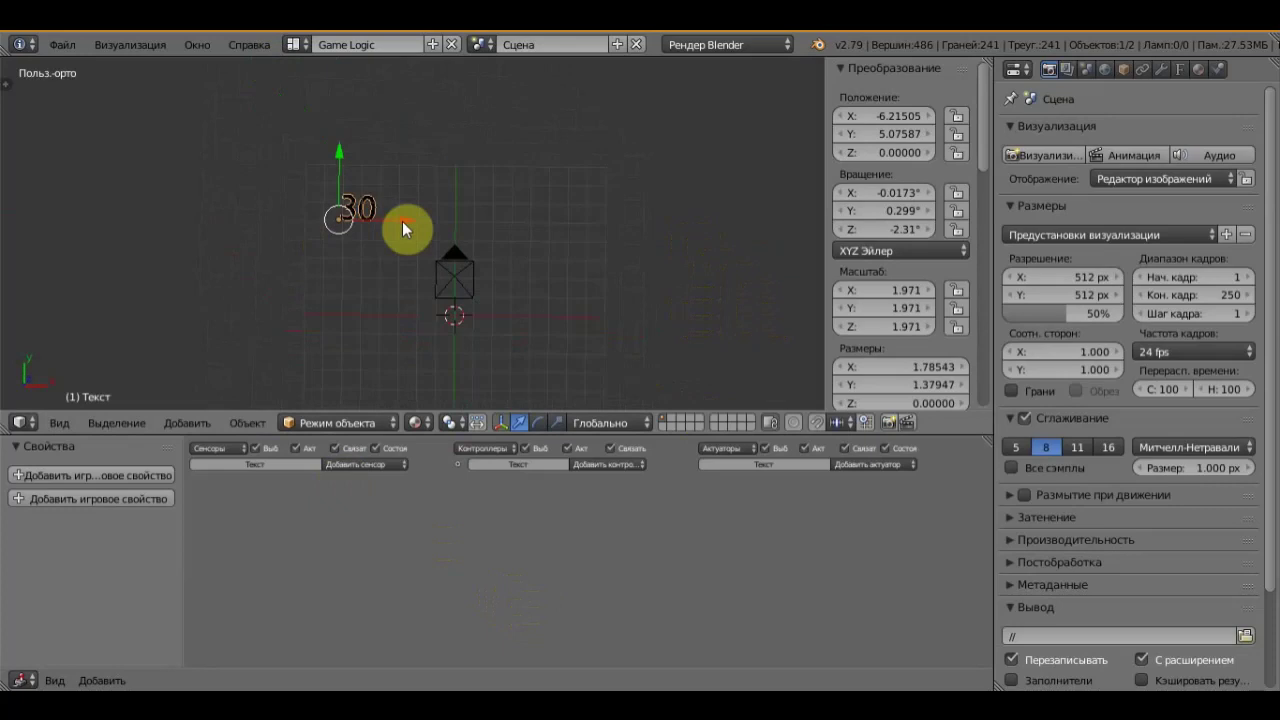
middle_click_drag(474, 196, 489, 208)
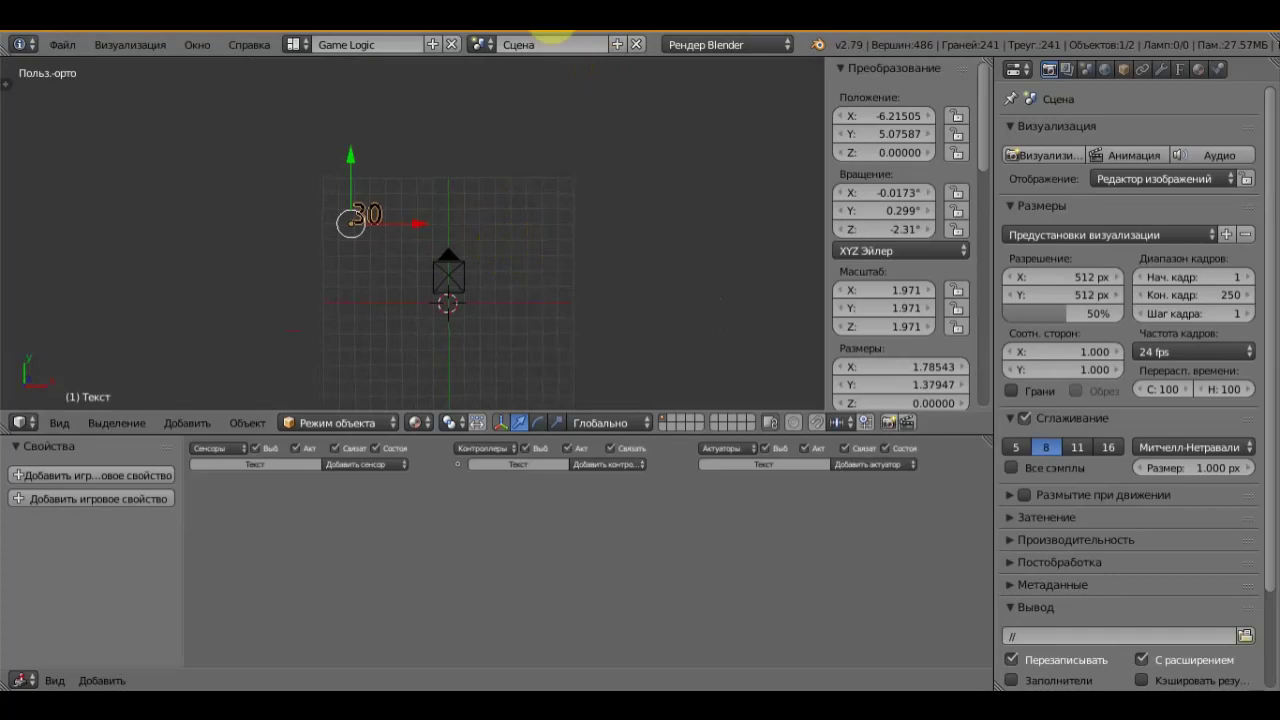
Switch to the scene named Scene and back to Сцена
left_click(483, 44)
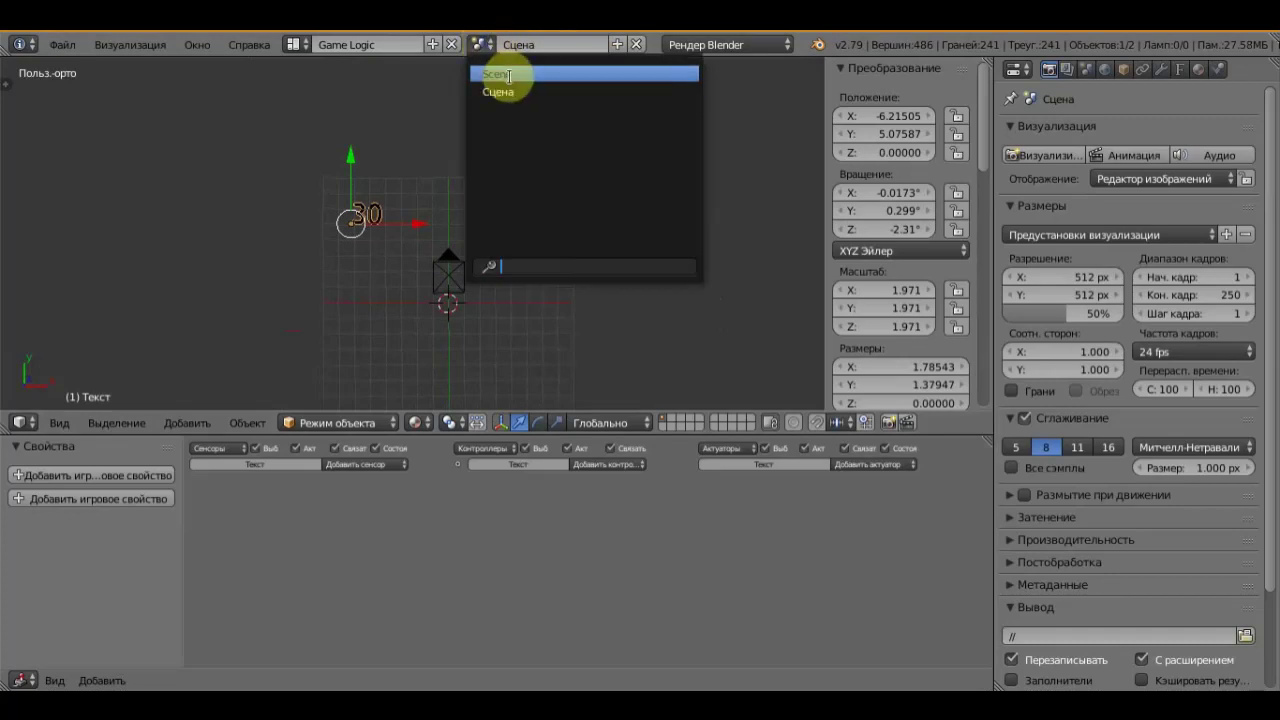
left_click(494, 77)
left_click(443, 47)
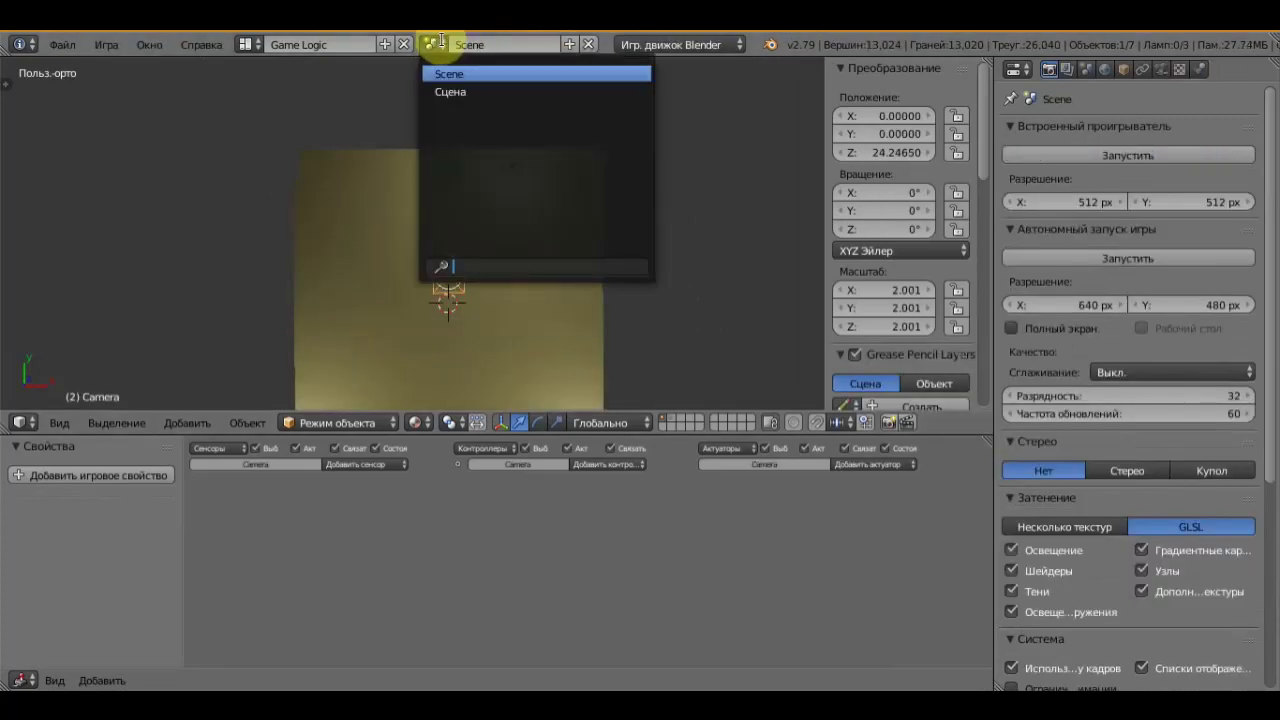
left_click(461, 93)
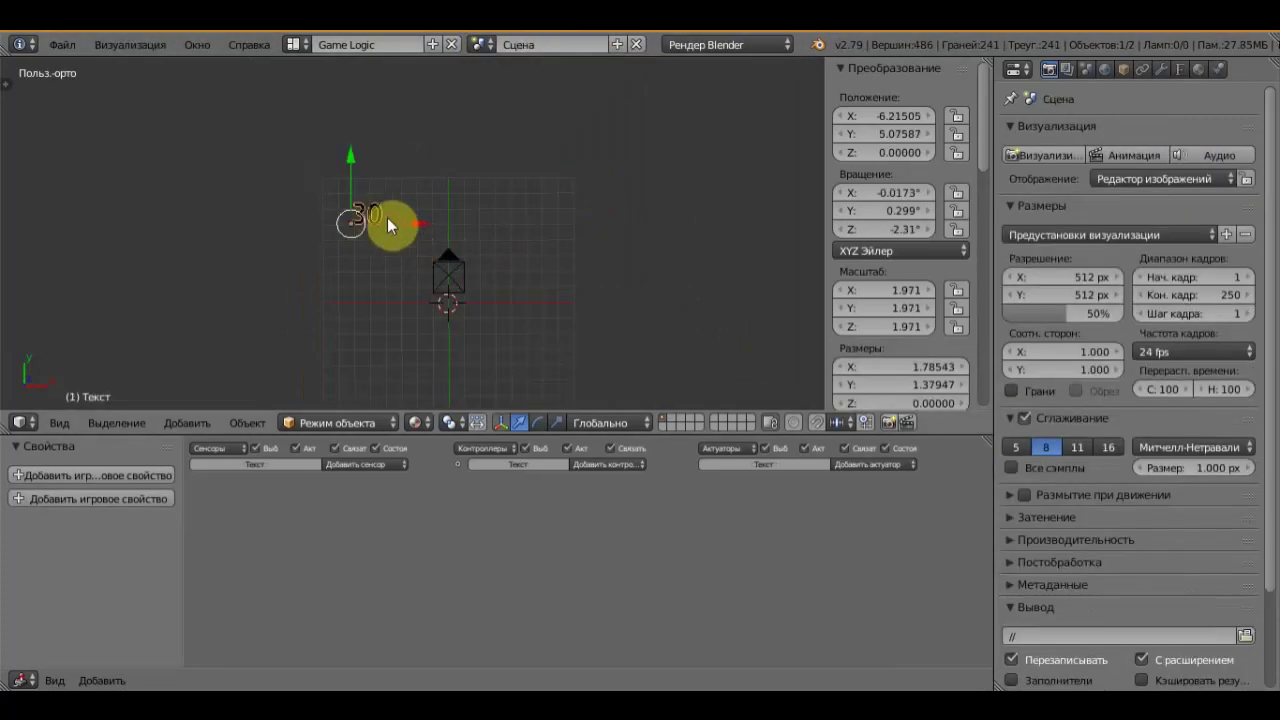
Widen the game properties sidebar
scroll(350, 205, "up", 4)
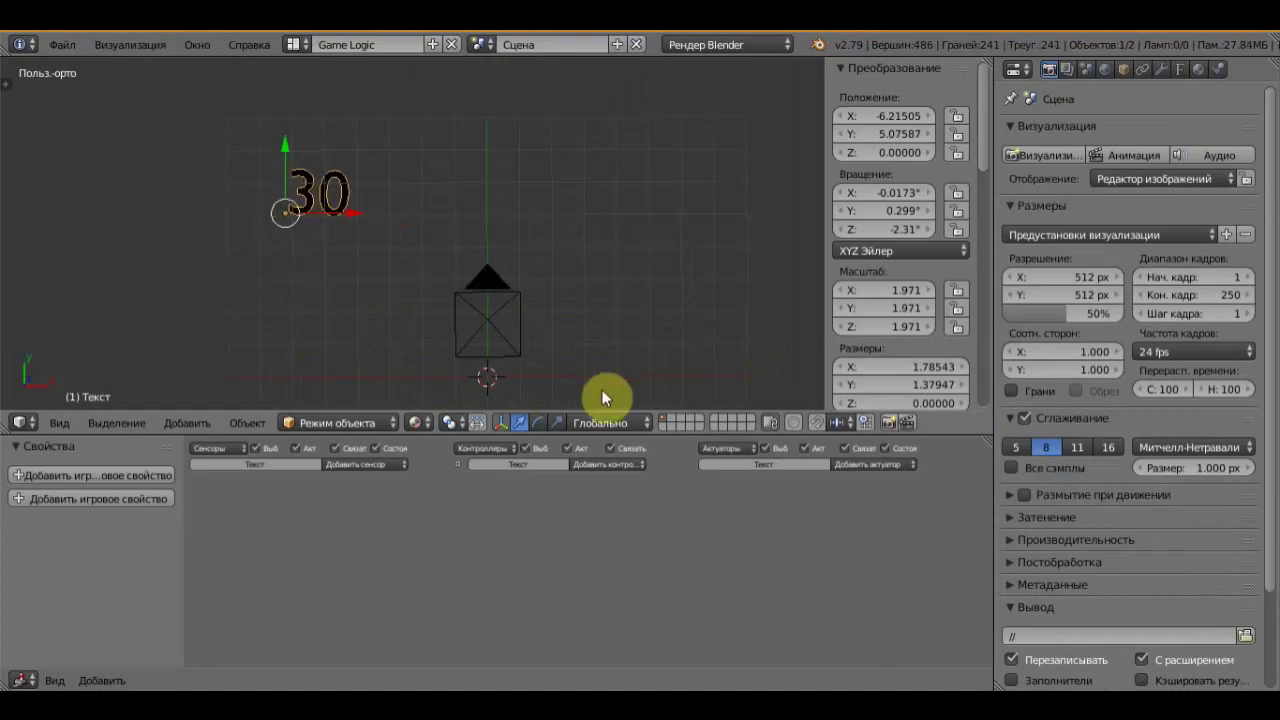
scroll(603, 389, "down", 1)
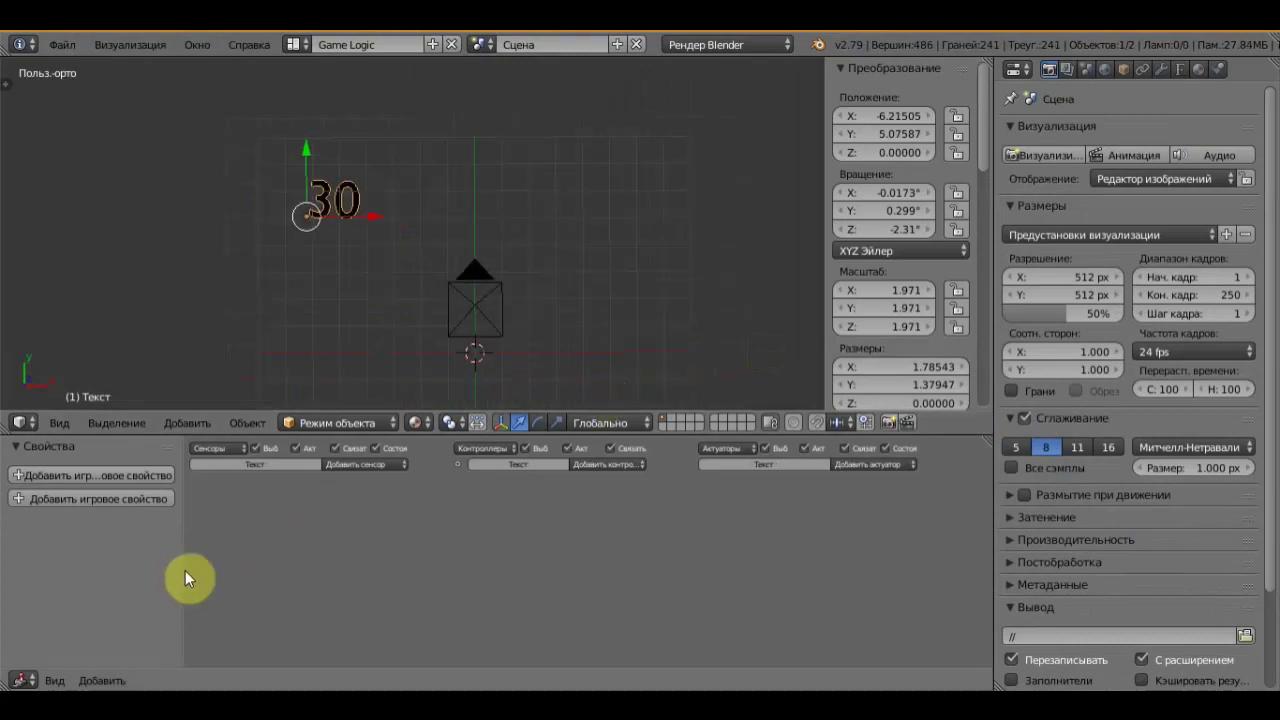
left_click_drag(183, 565, 314, 583)
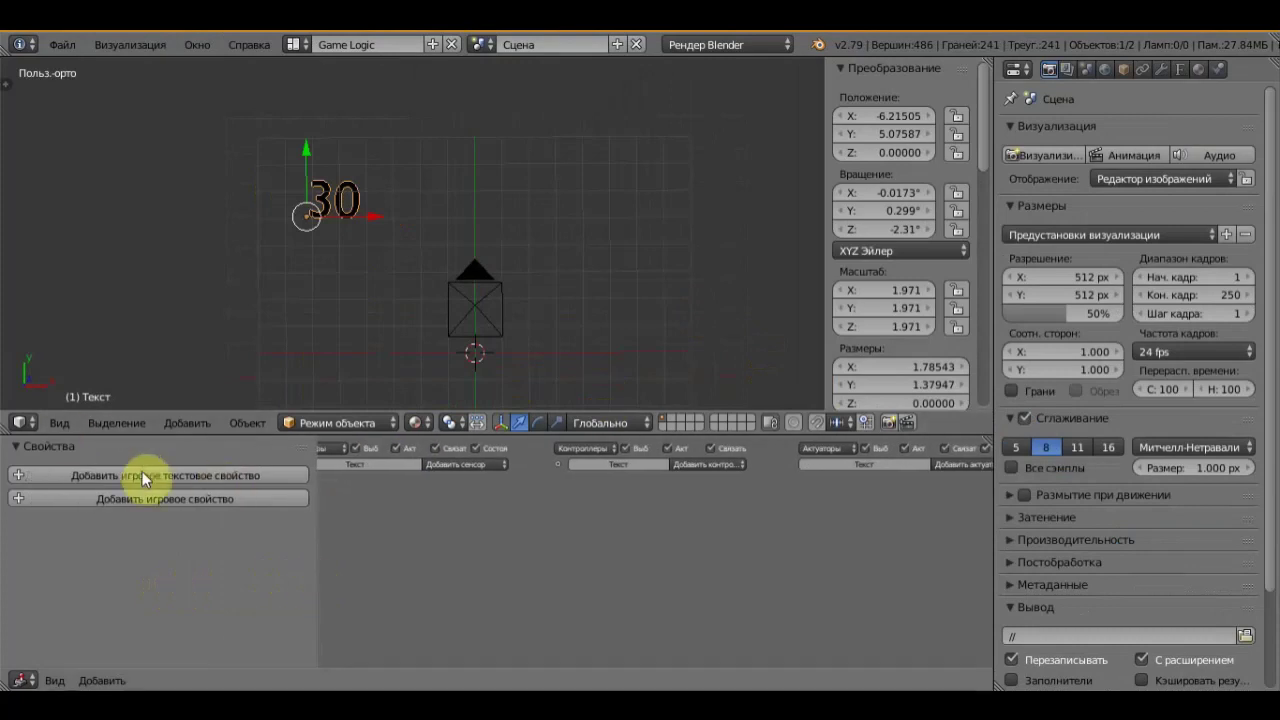
Add an Integer-type Text game property to the text object
left_click(209, 477)
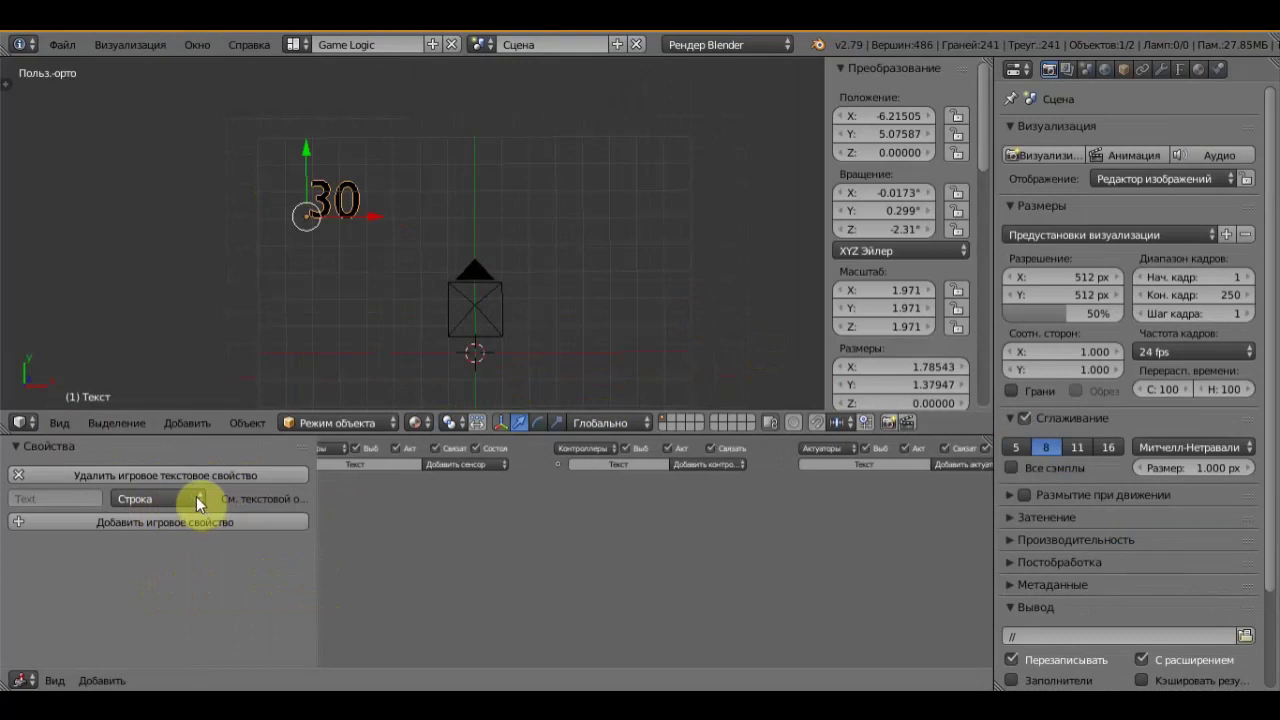
left_click(196, 496)
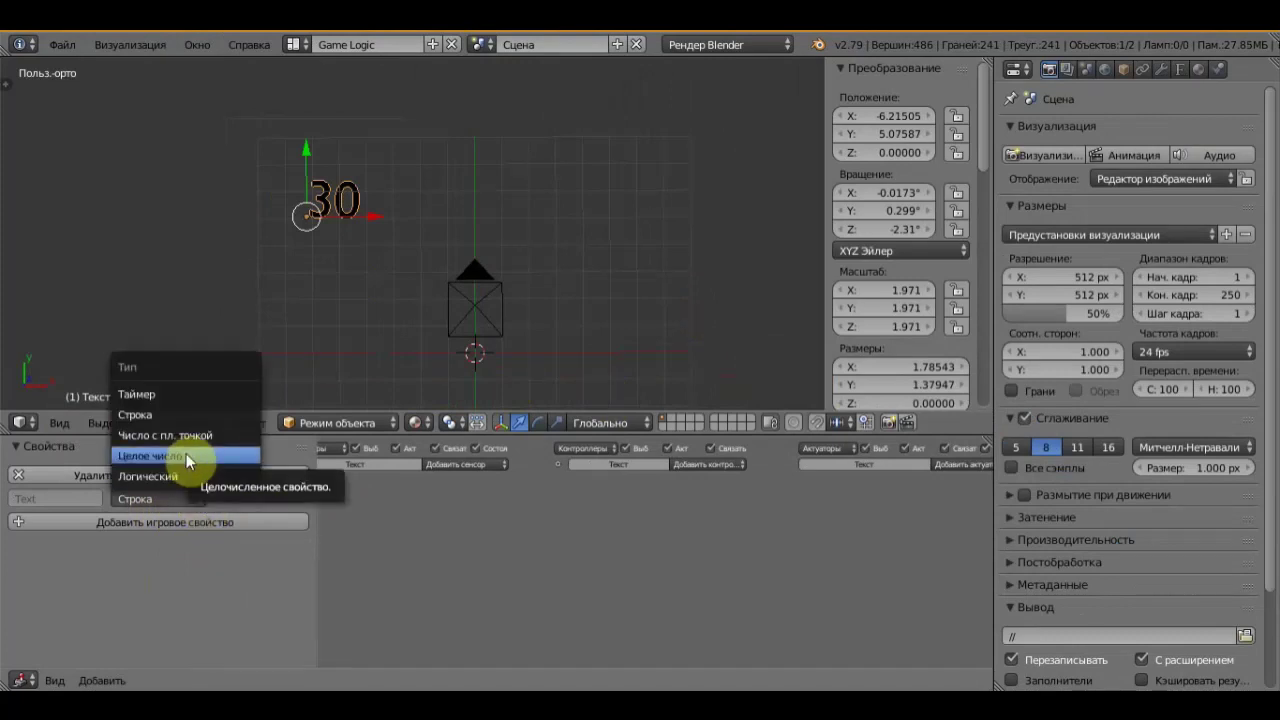
left_click(188, 458)
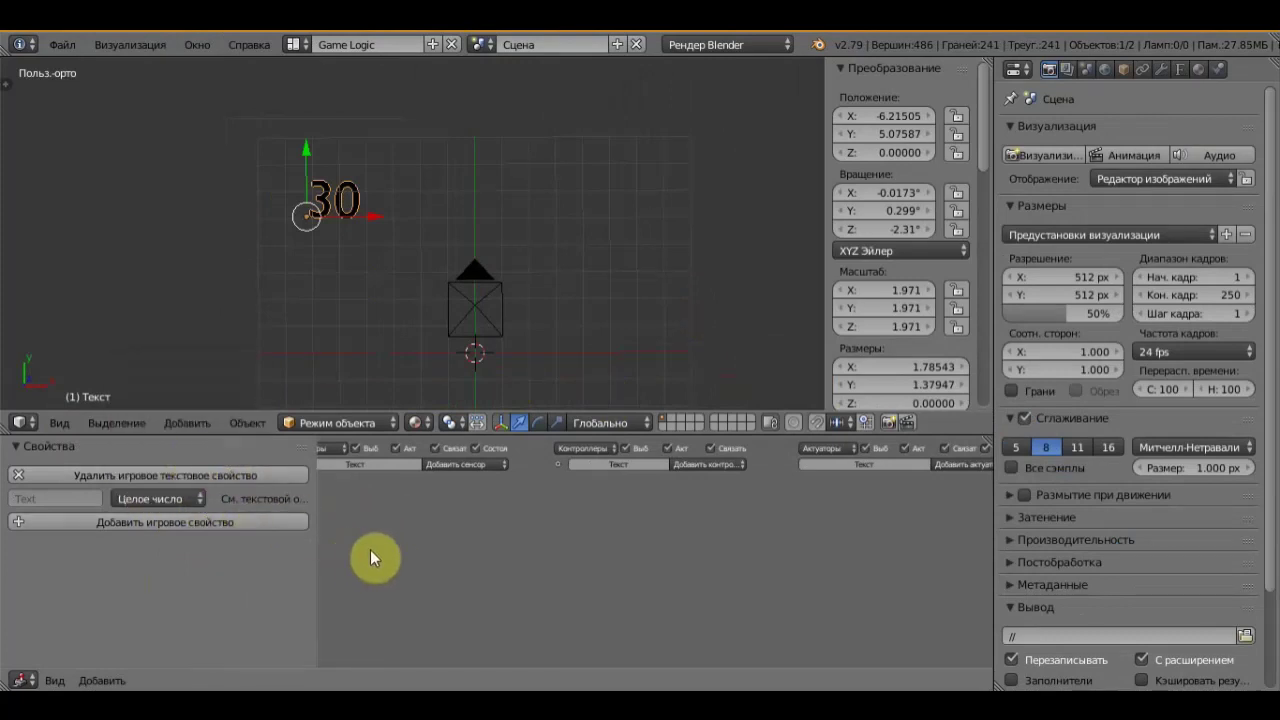
scroll(380, 545, "down", 1)
scroll(320, 566, "up", 3)
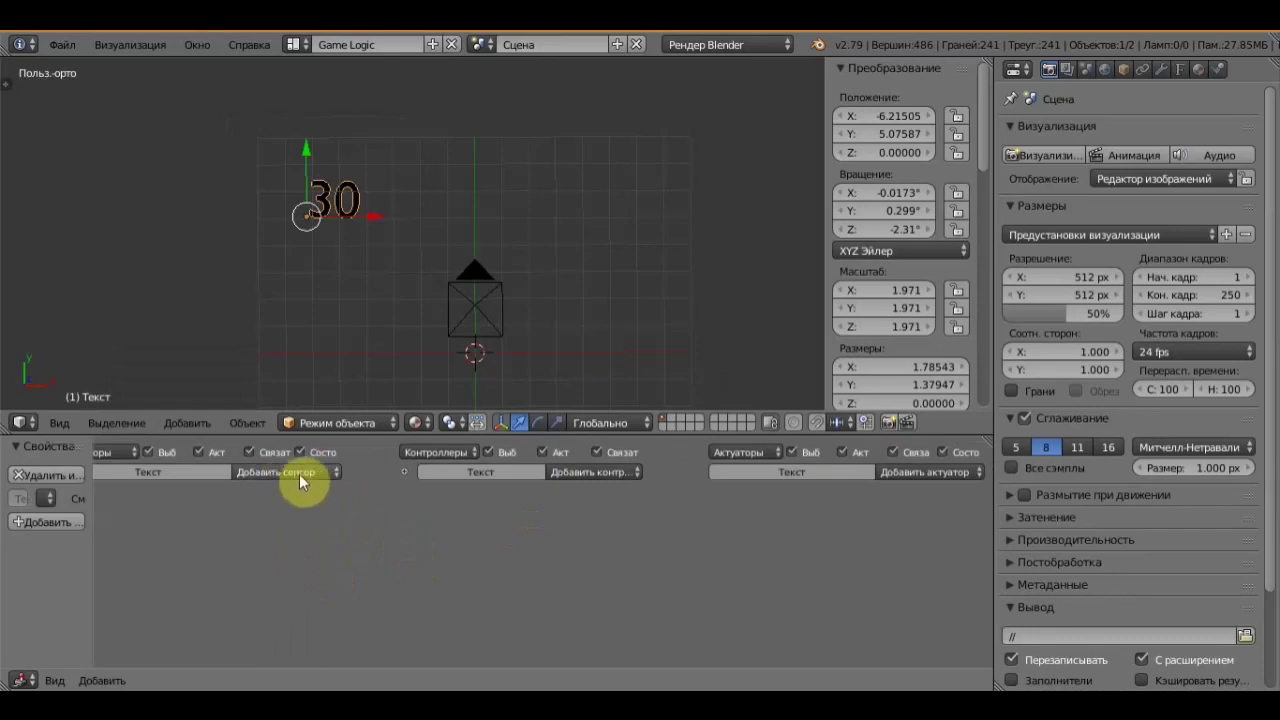
Add a Message sensor and a Property actuator to the text's logic
left_click(335, 474)
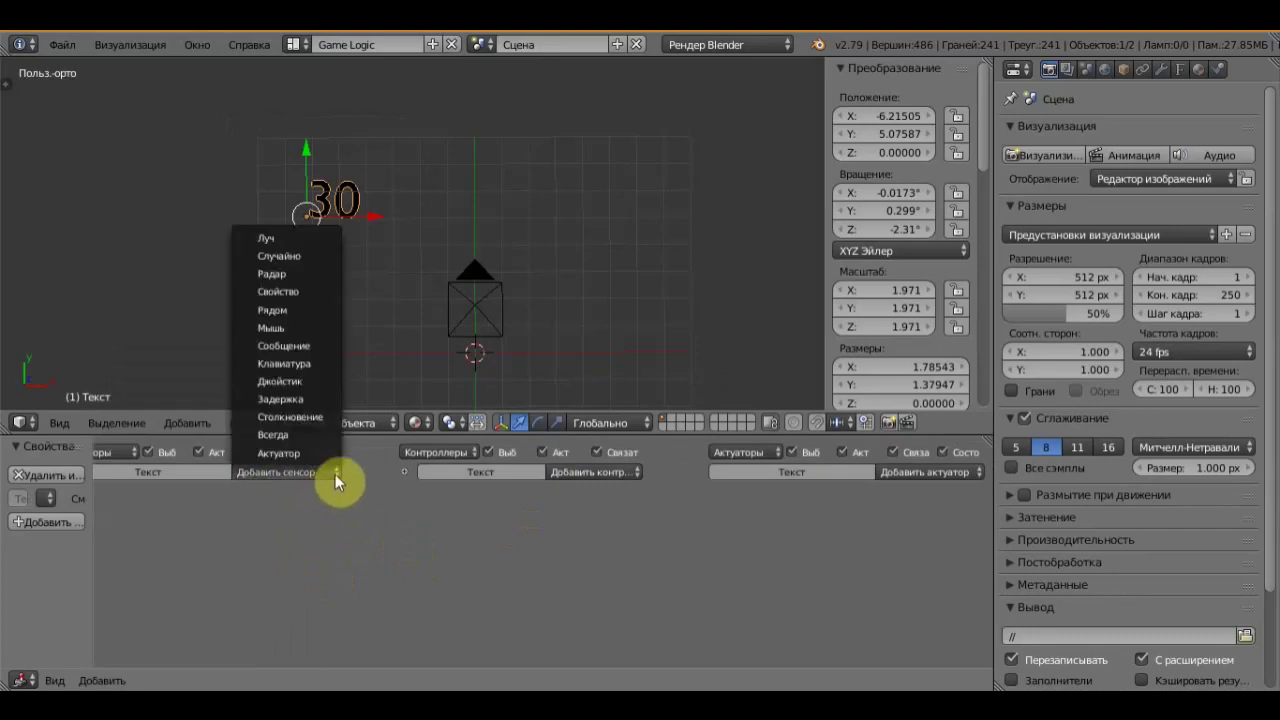
left_click(292, 346)
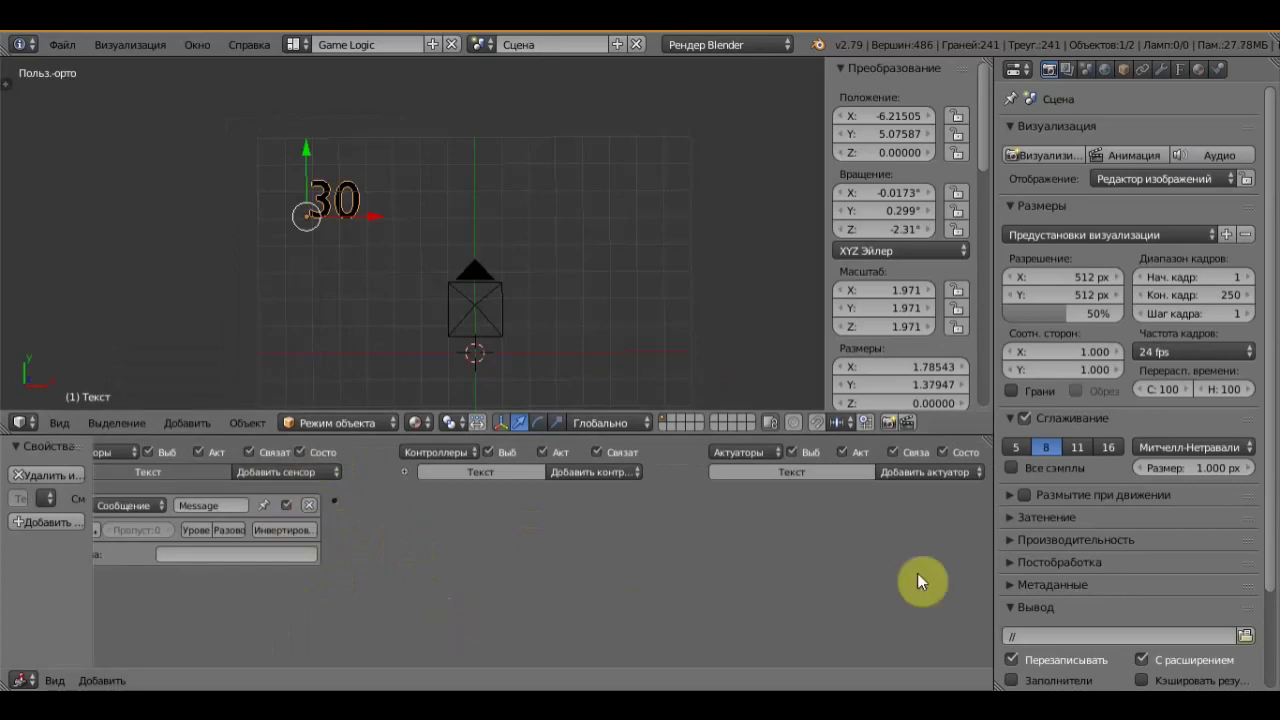
left_click(979, 472)
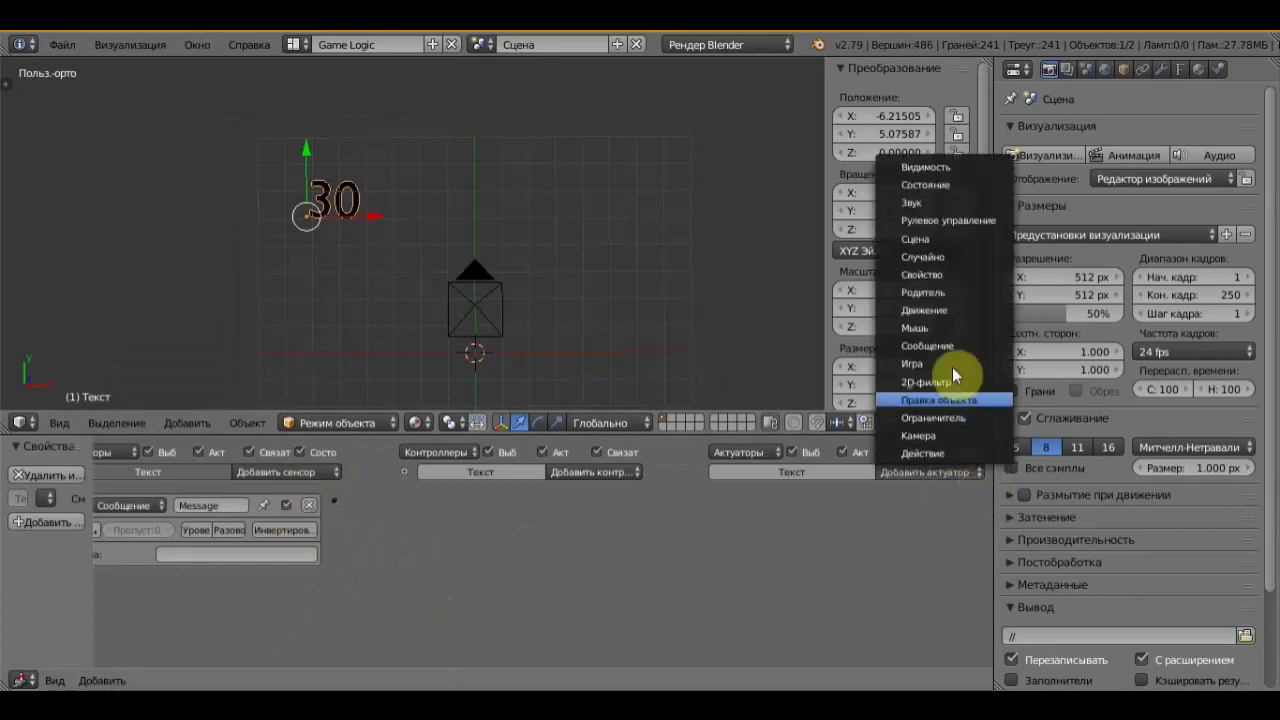
left_click(948, 276)
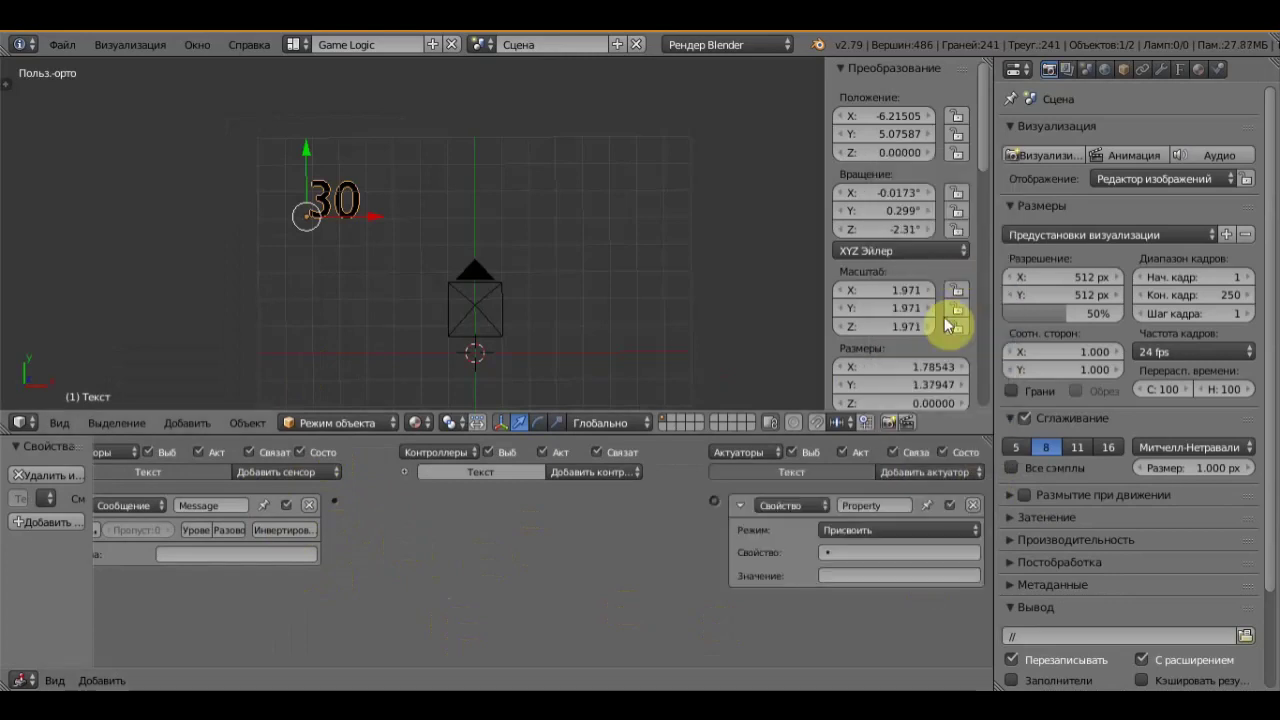
Set the Property actuator to Add mode, adding -1 to the Text property
left_click(873, 527)
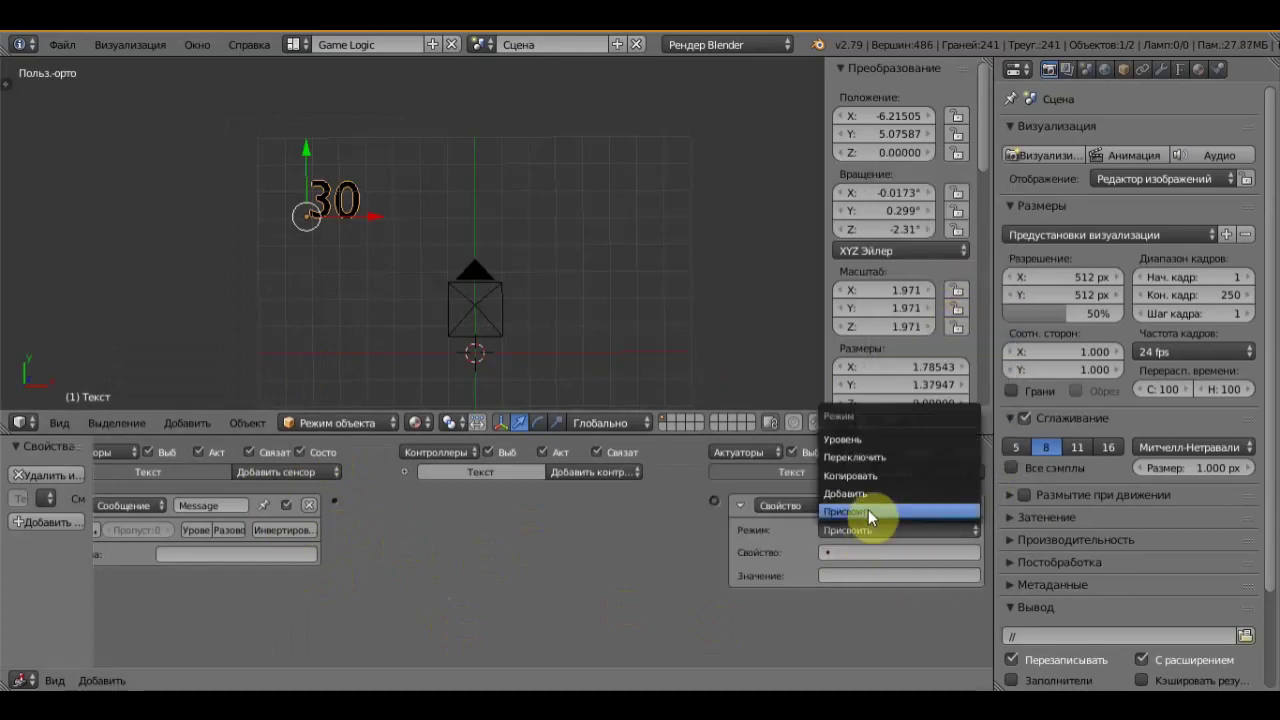
left_click(862, 494)
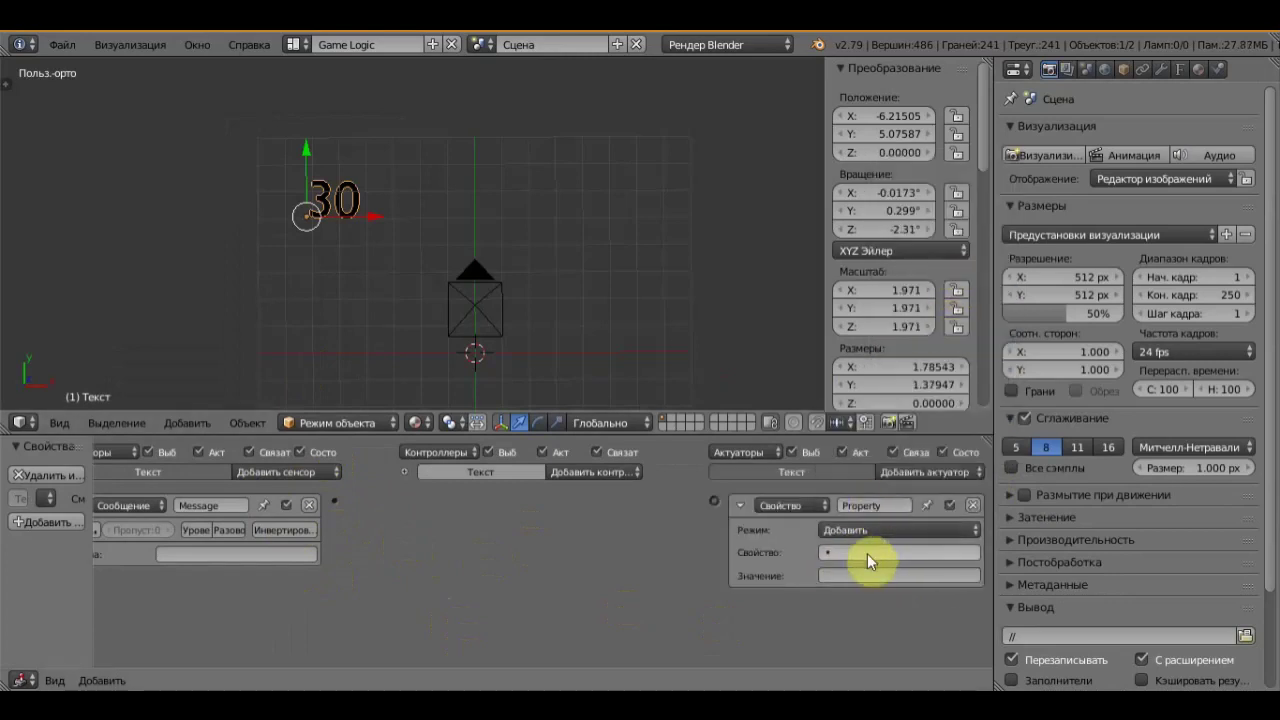
left_click(866, 553)
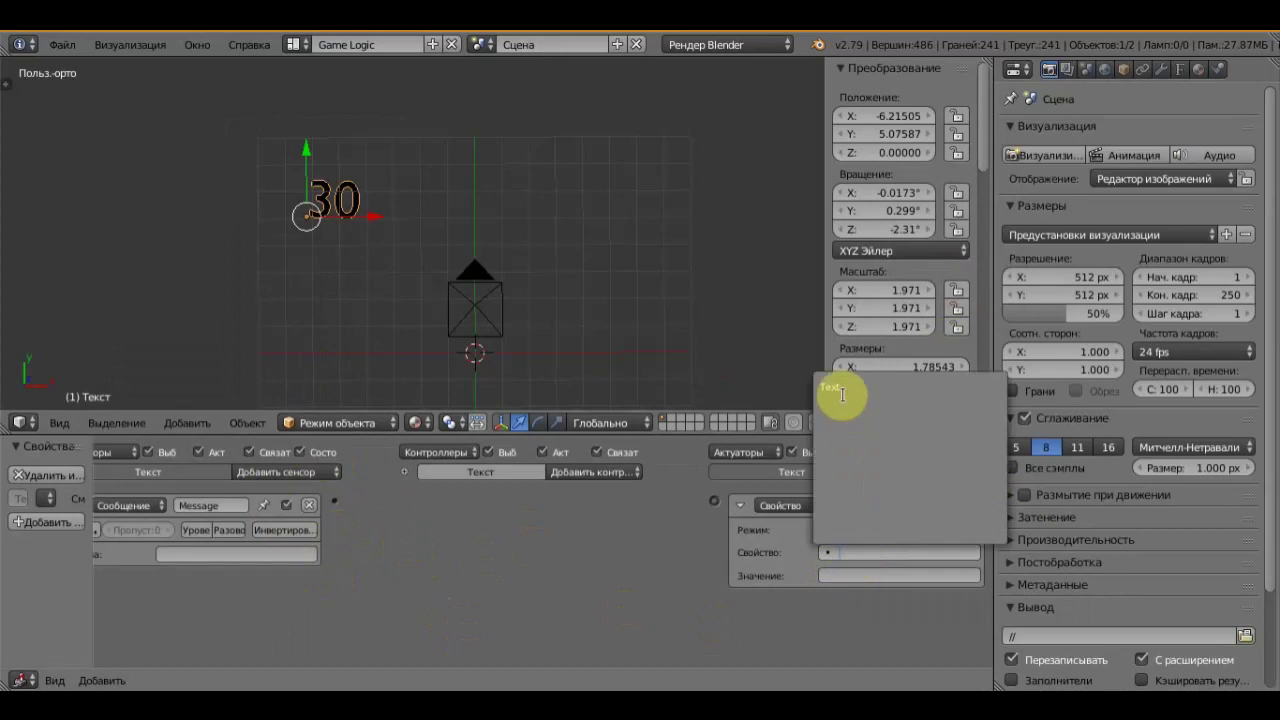
left_click(830, 385)
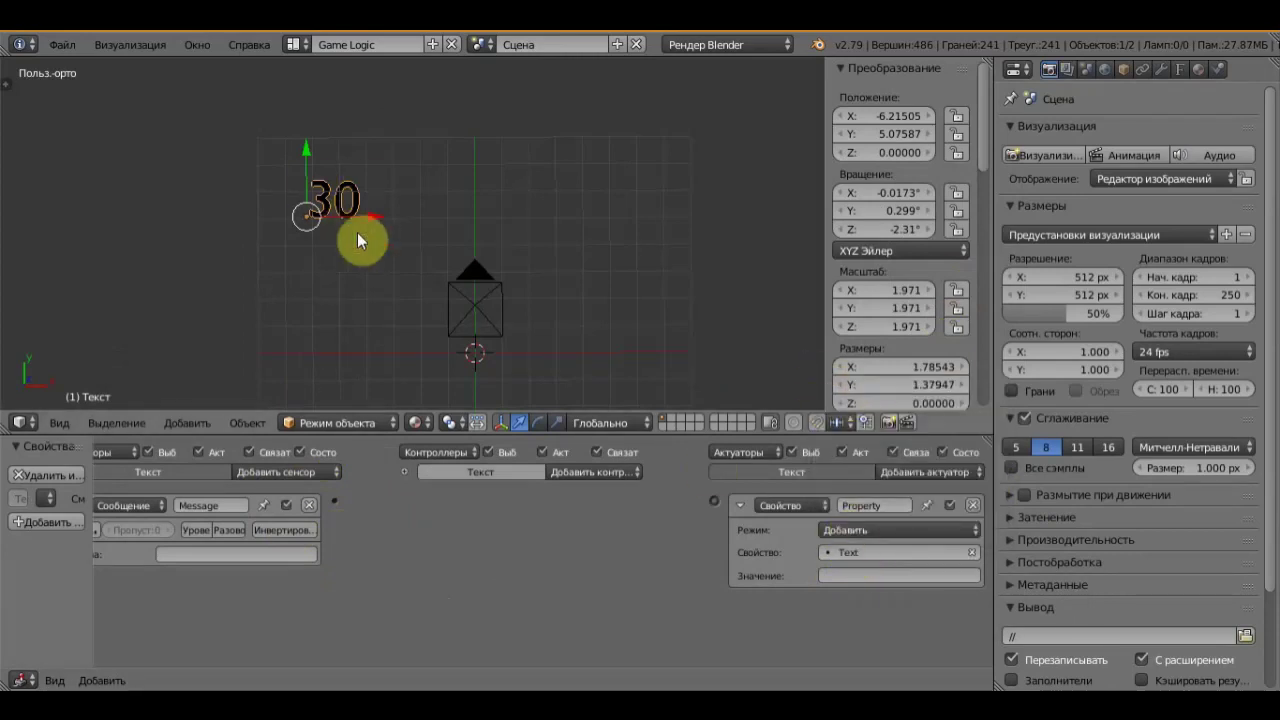
left_click(846, 572)
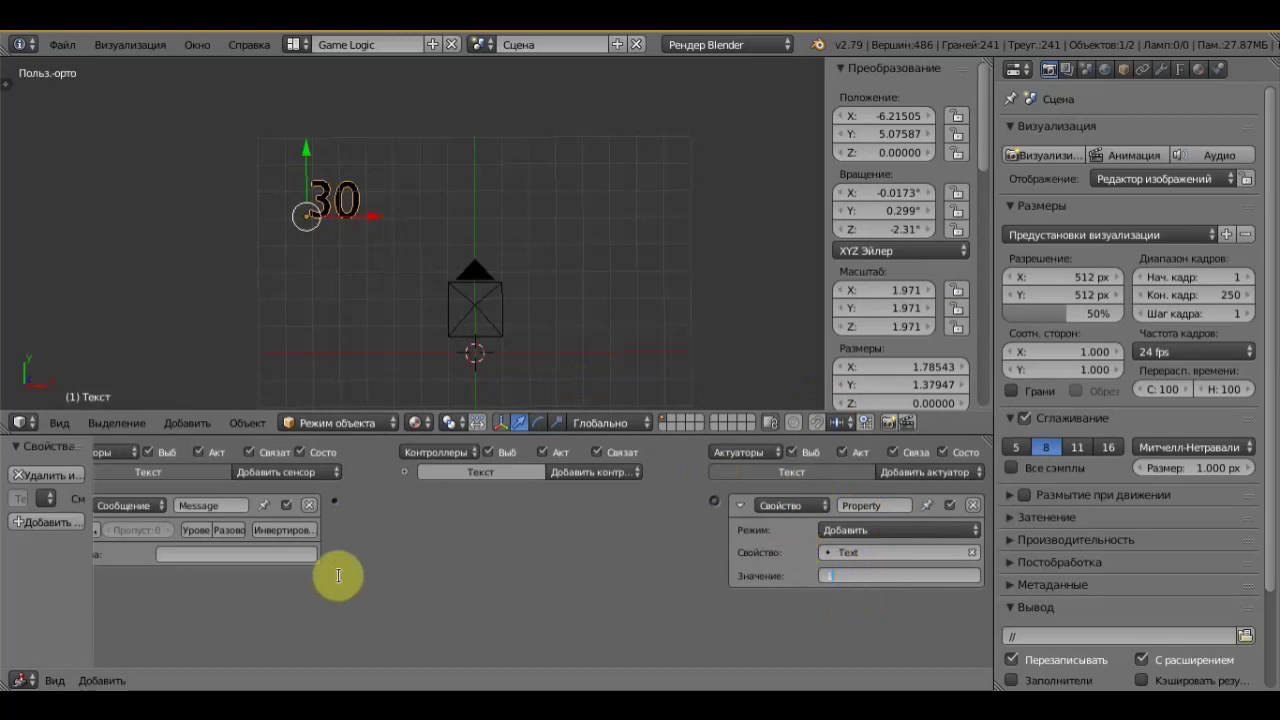
key("Return")
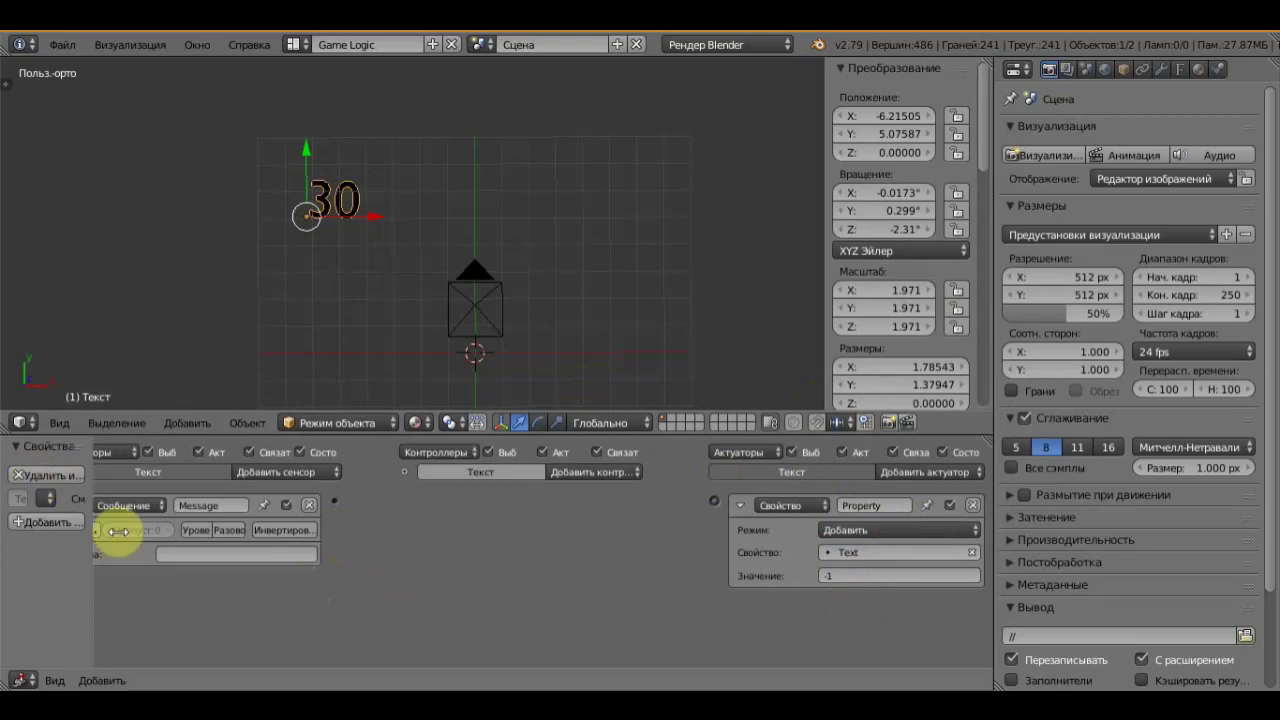
Wire the Message sensor into the logic chain and set its message subject
left_click_drag(335, 498, 714, 500)
mouse_move(215, 530)
middle_mouse_down("ctrl")
mouse_move(390, 610)
mouse_move(486, 610)
middle_mouse_up("ctrl")
left_click(240, 598)
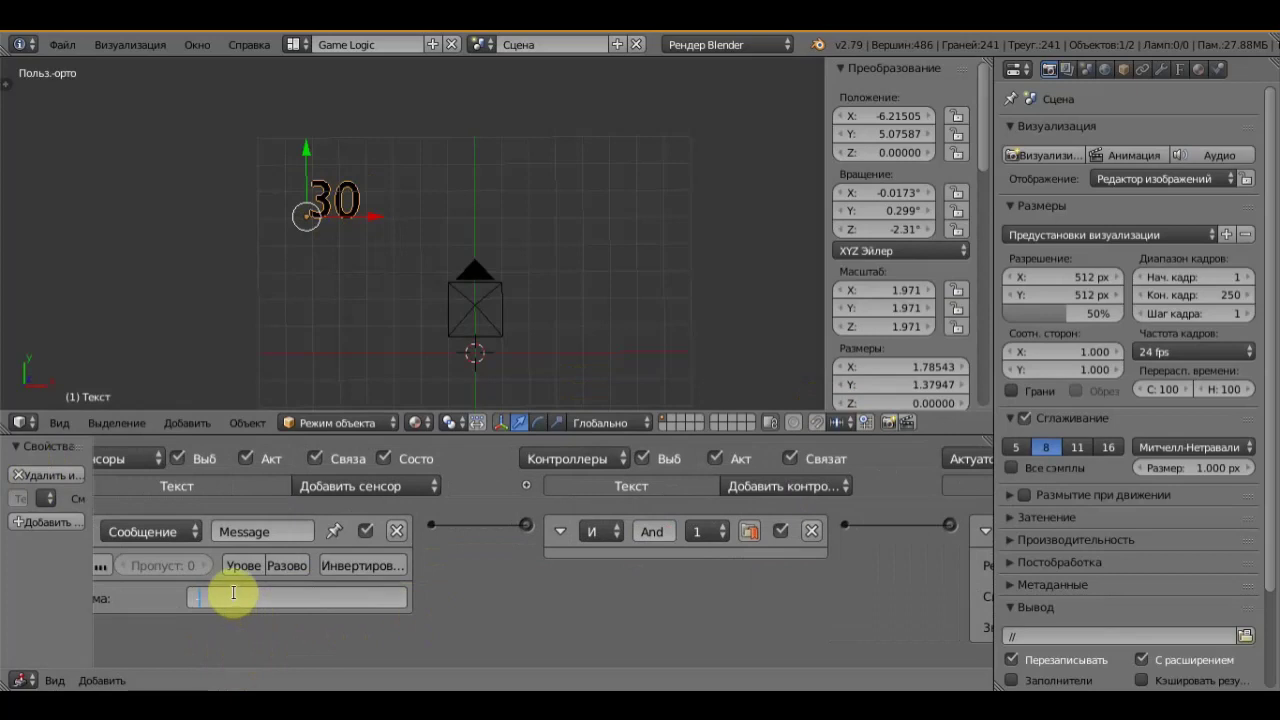
key("Return")
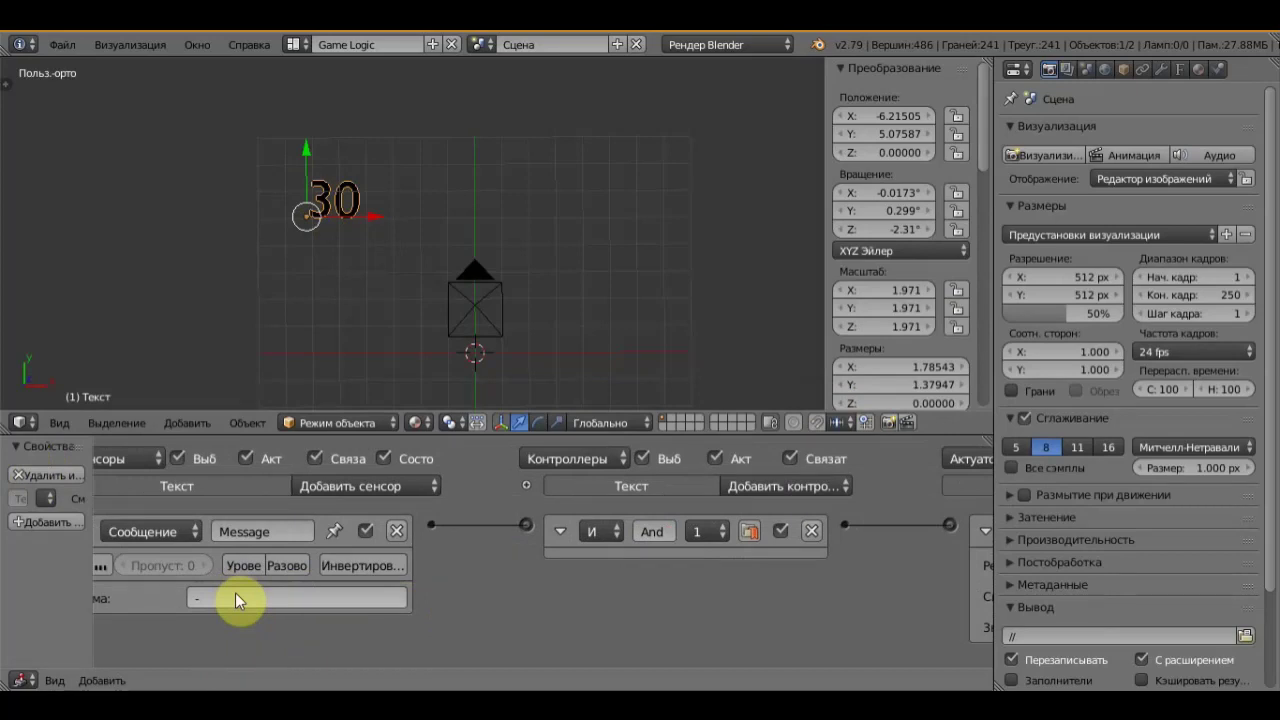
scroll(342, 608, "down", 2)
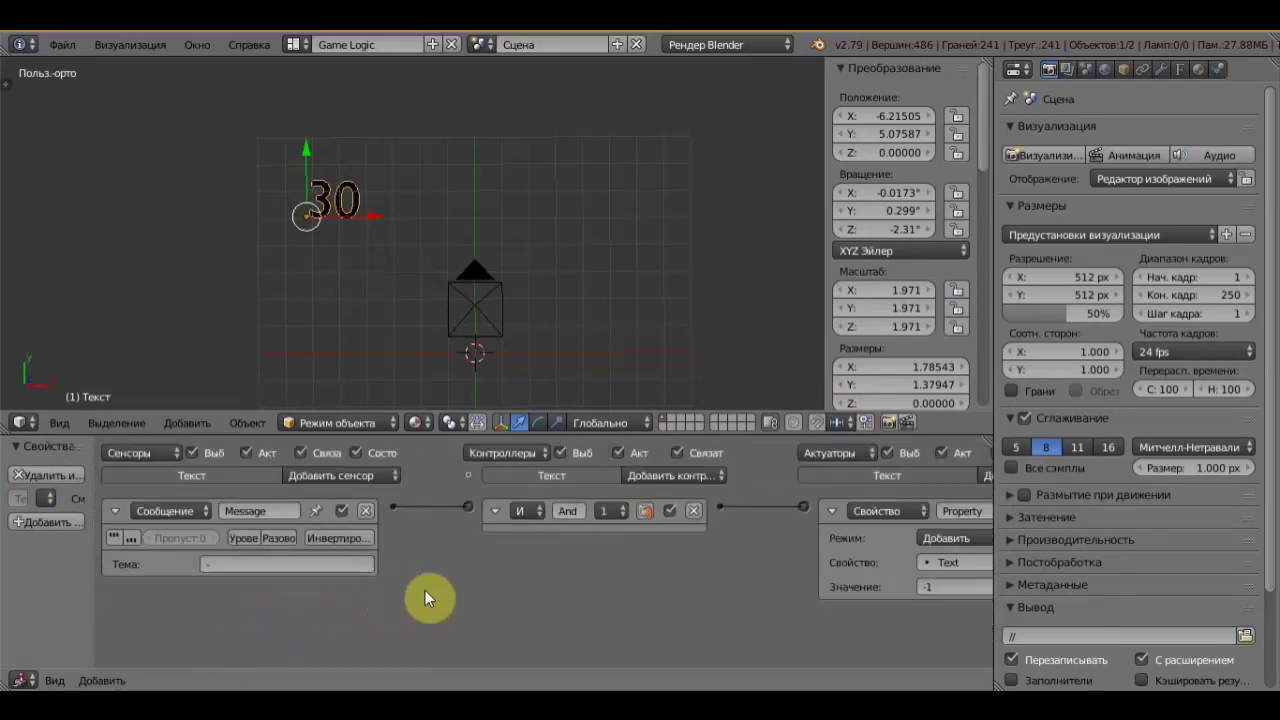
scroll(433, 592, "down", 1)
scroll(433, 592, "down", 1)
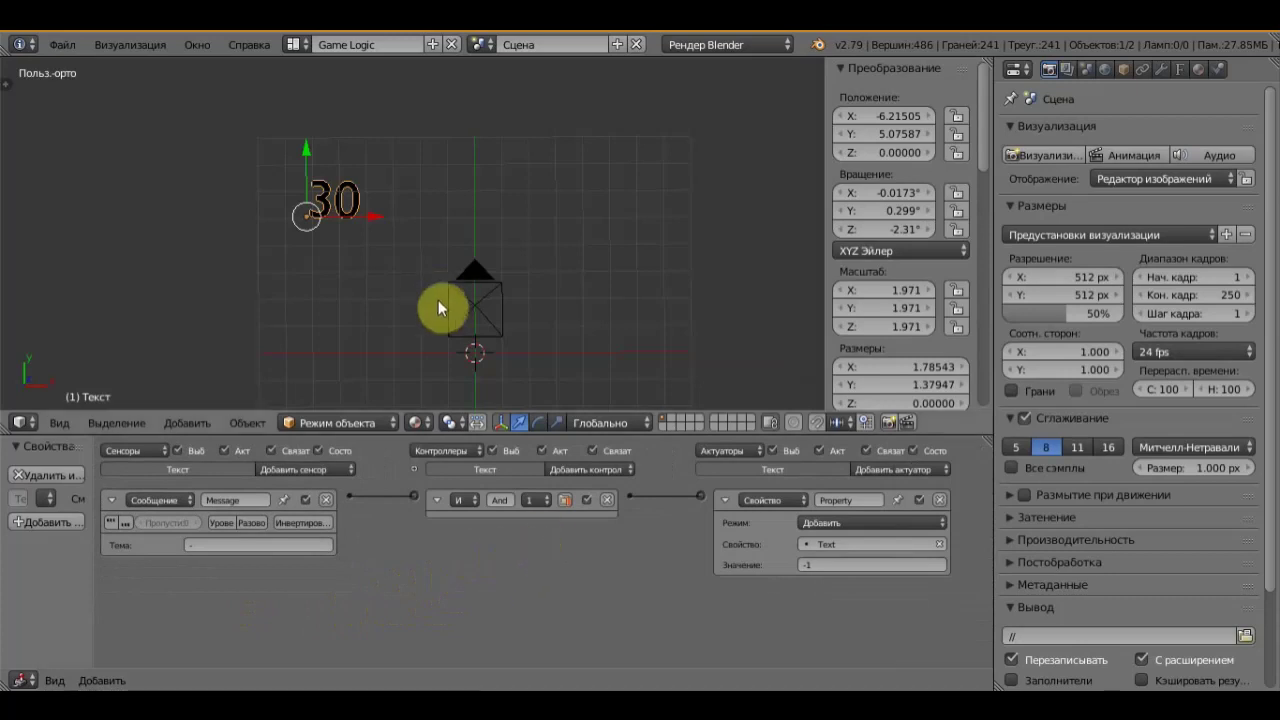
left_click(482, 45)
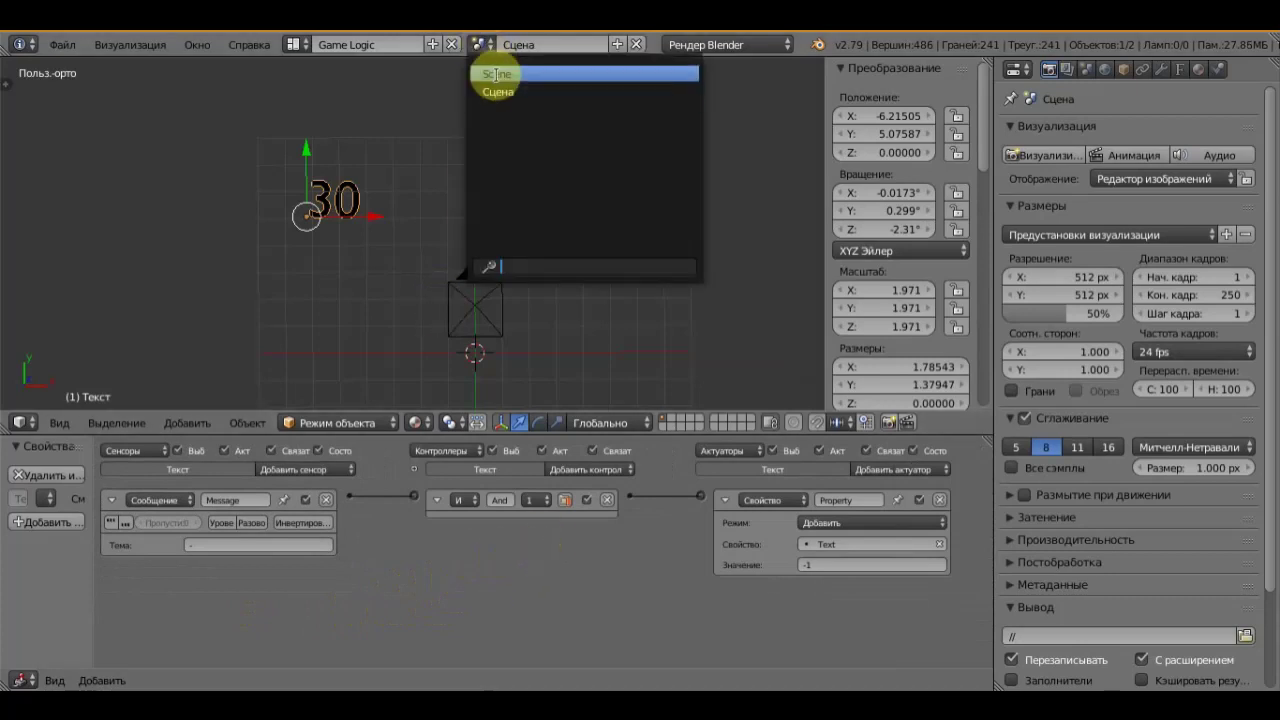
Switch to the tank scene Scene and select the Empty beside the tank
key("Return")
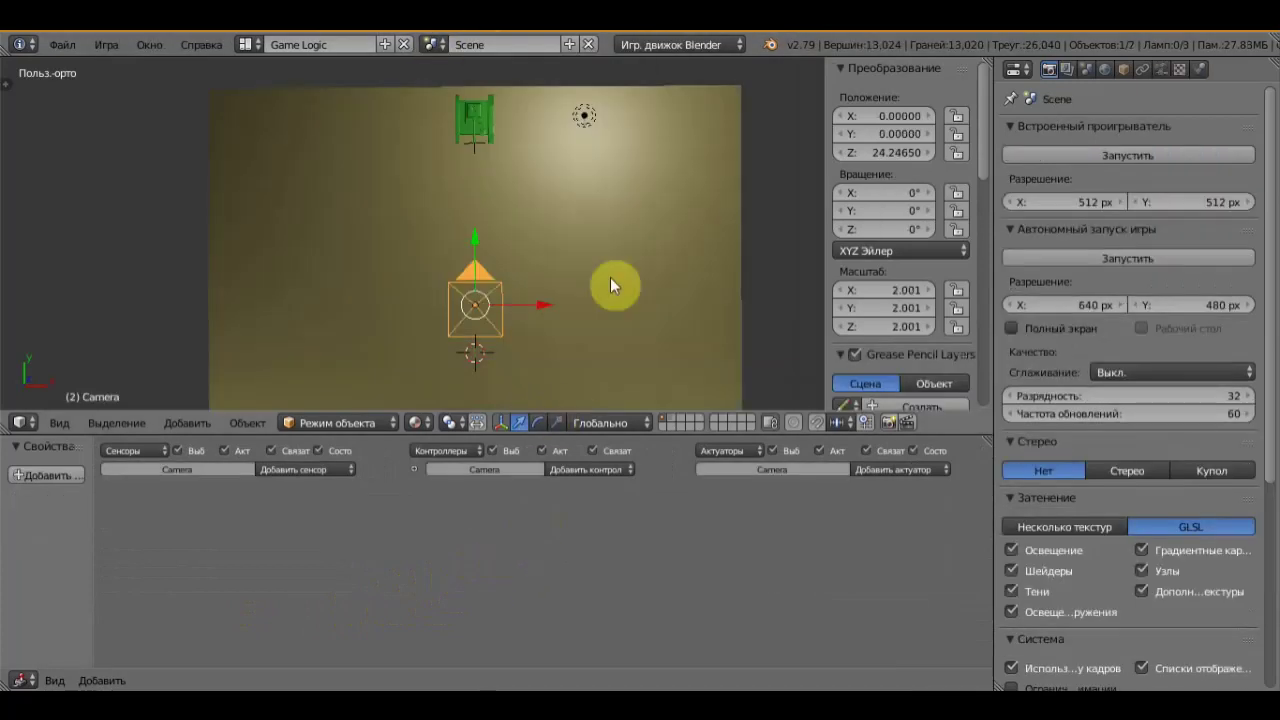
scroll(471, 280, "up", 5)
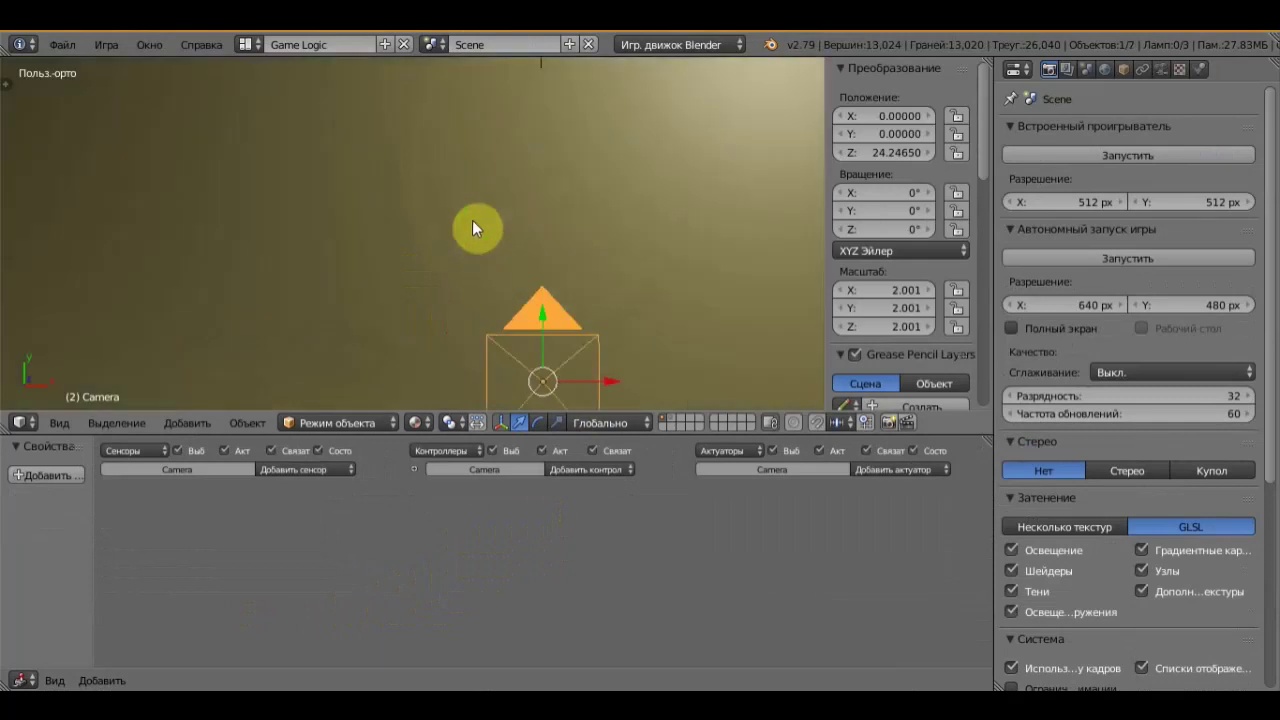
scroll(490, 180, "down", 3)
right_click(501, 103)
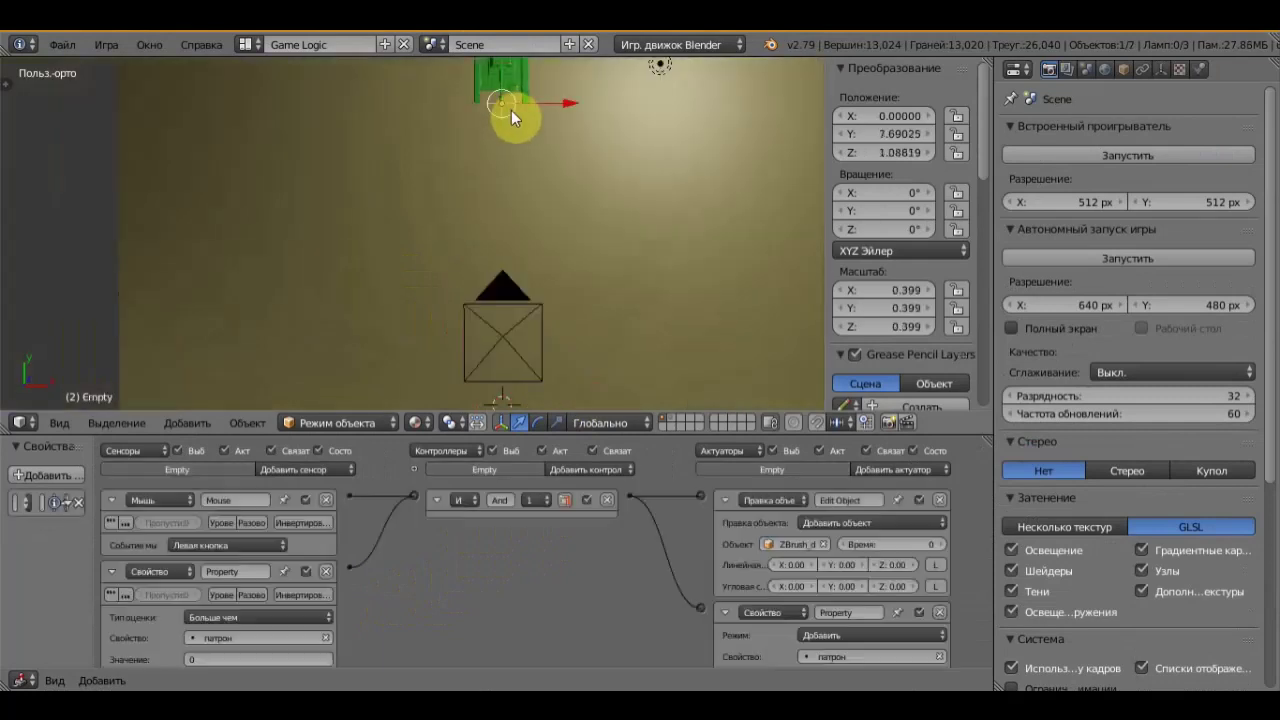
scroll(511, 110, "down", 1)
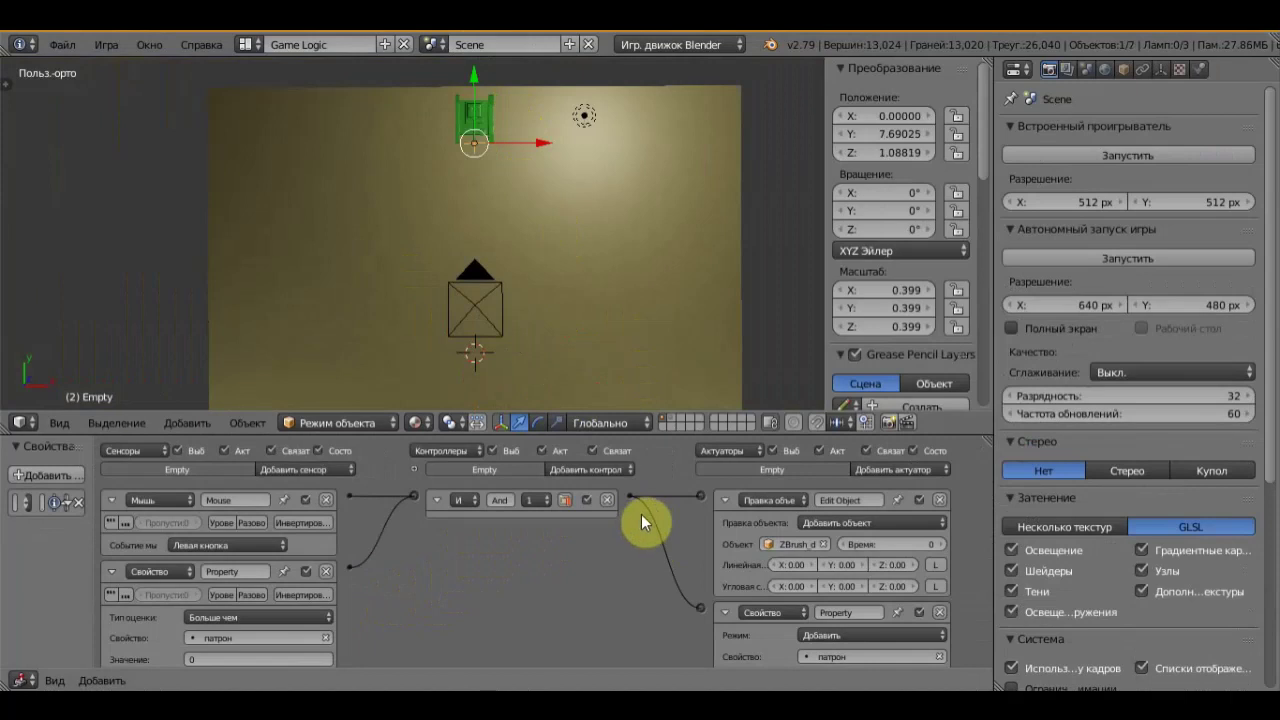
scroll(693, 535, "down", 1)
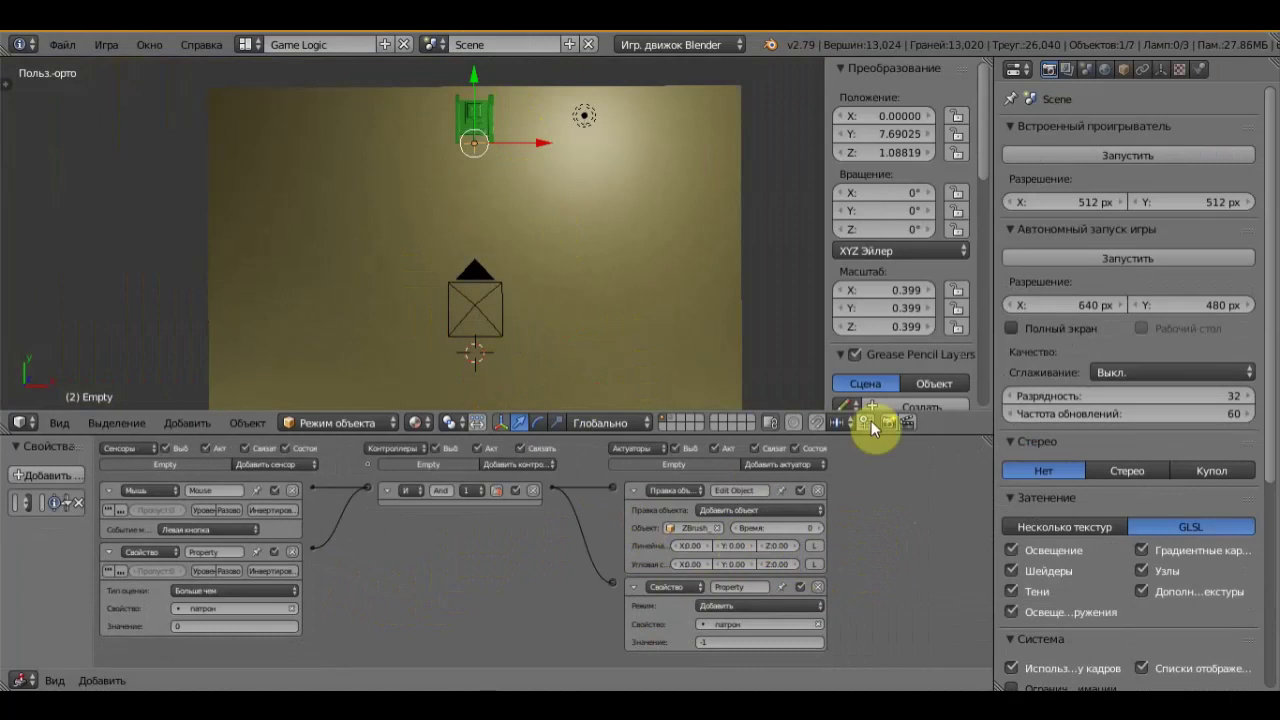
Add a Message actuator addressed to the Текст object, with its subject set
left_click(817, 466)
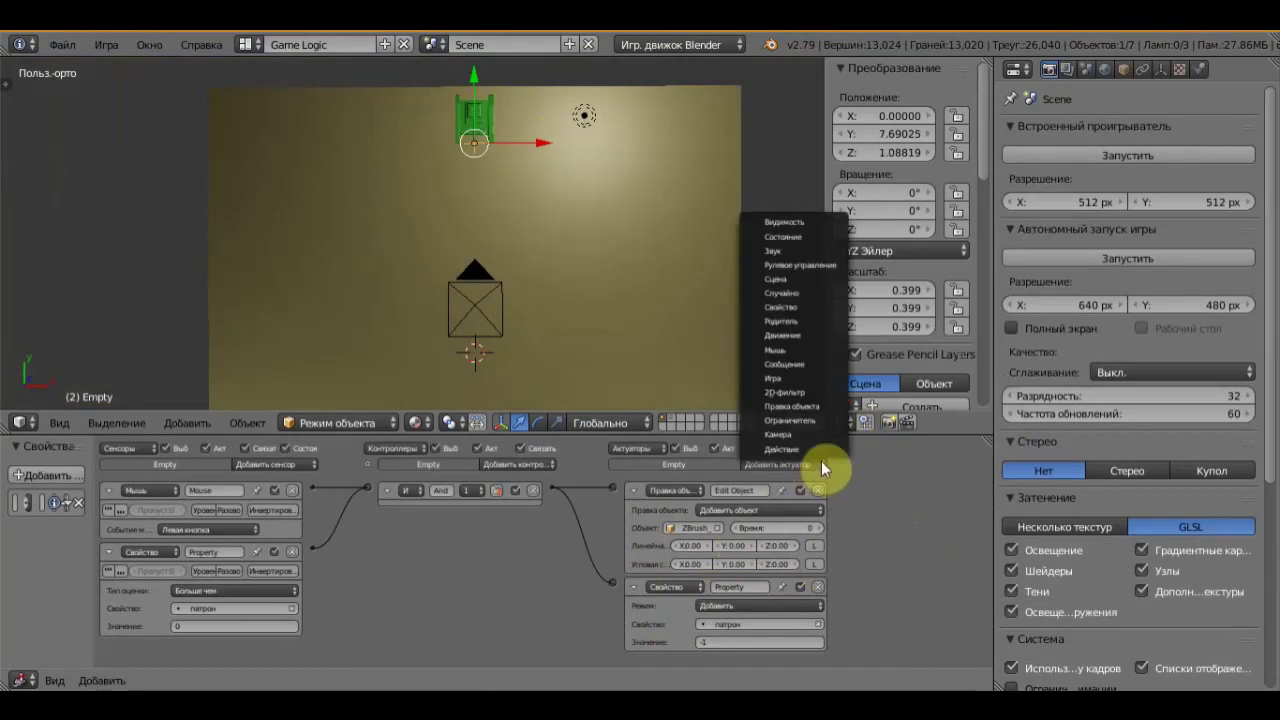
left_click(808, 365)
scroll(866, 568, "down", 2, "ctrl")
scroll(862, 510, "down", 1)
scroll(812, 549, "up", 2, "ctrl")
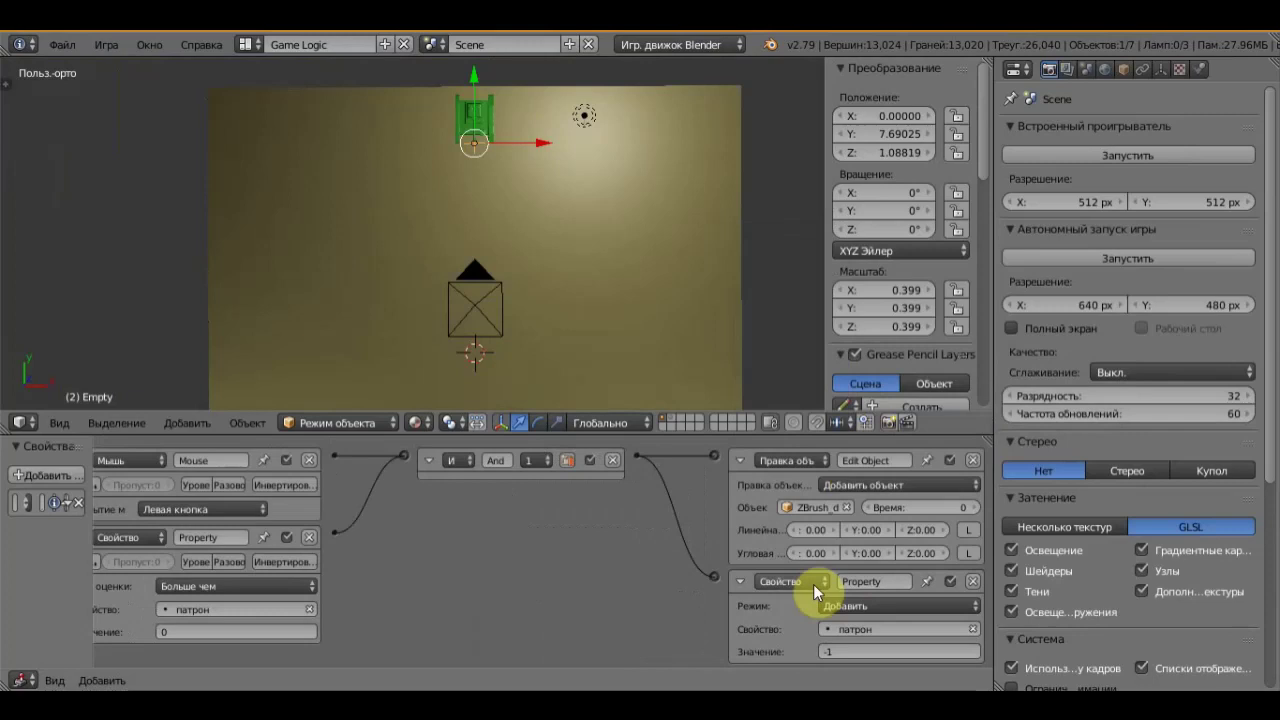
scroll(676, 621, "up", 1, "ctrl")
scroll(551, 471, "up", 1, "ctrl")
middle_click_drag(551, 471, 467, 651)
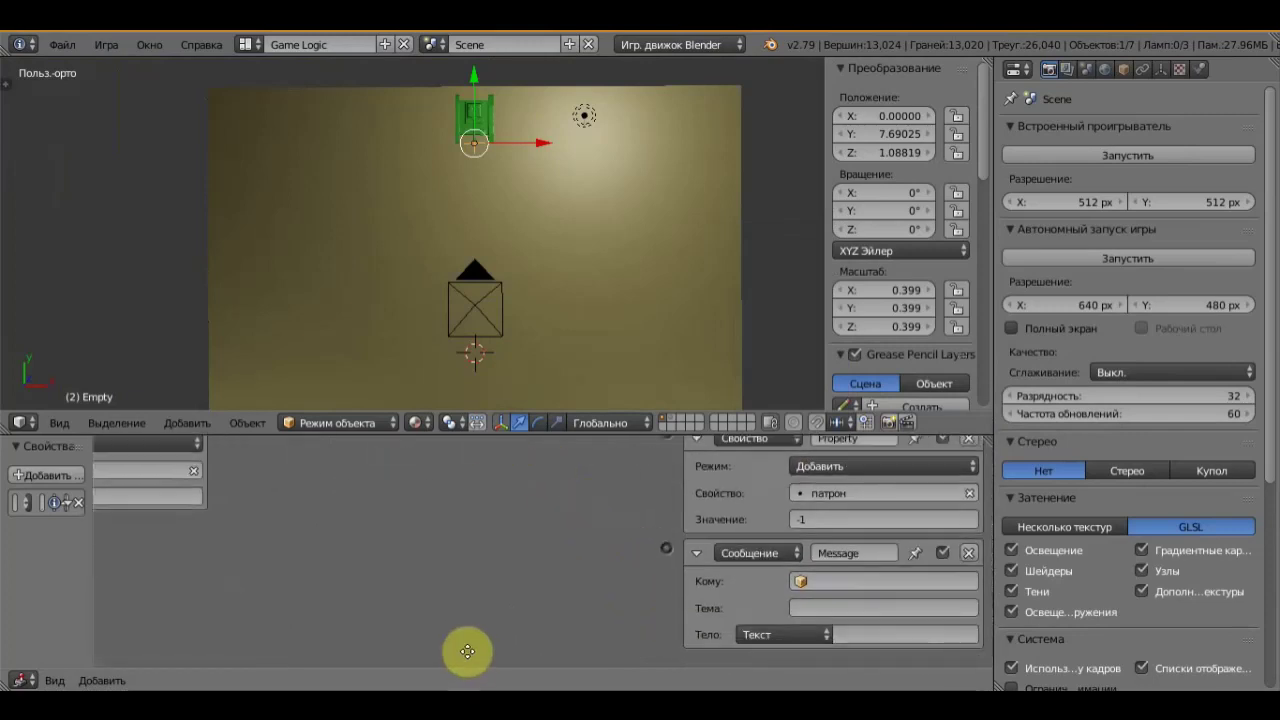
left_click(866, 580)
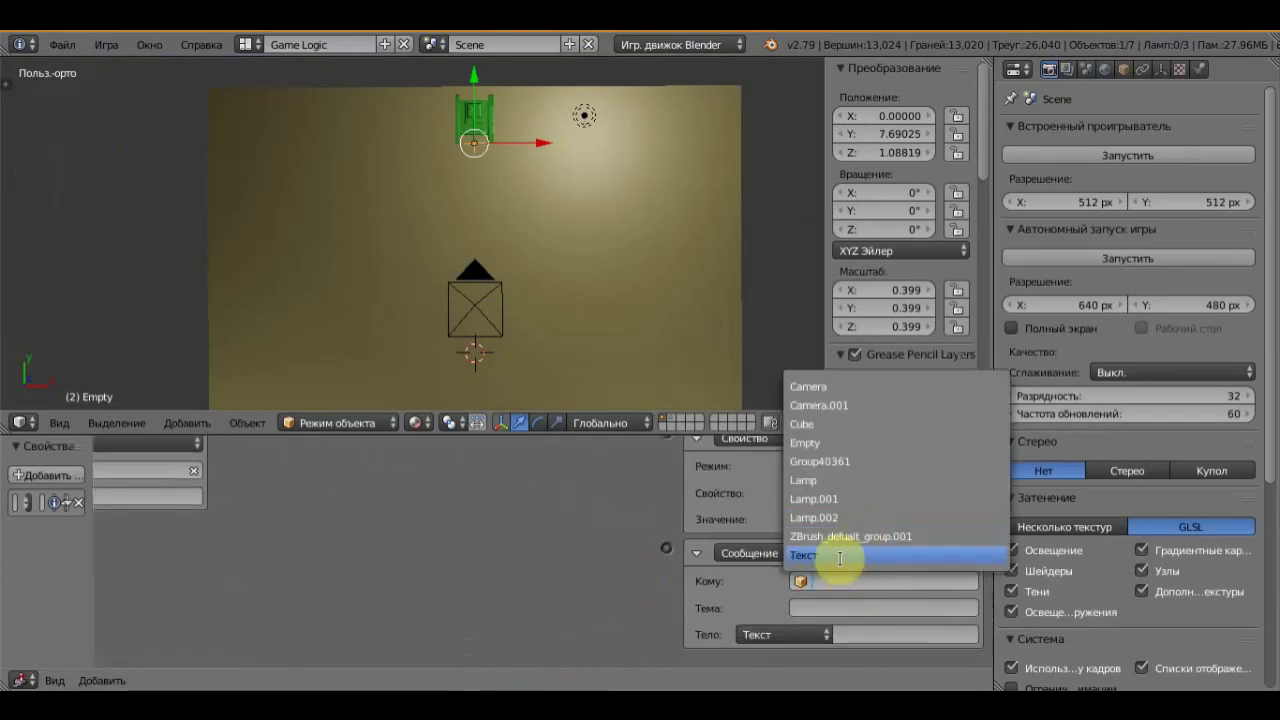
left_click(844, 558)
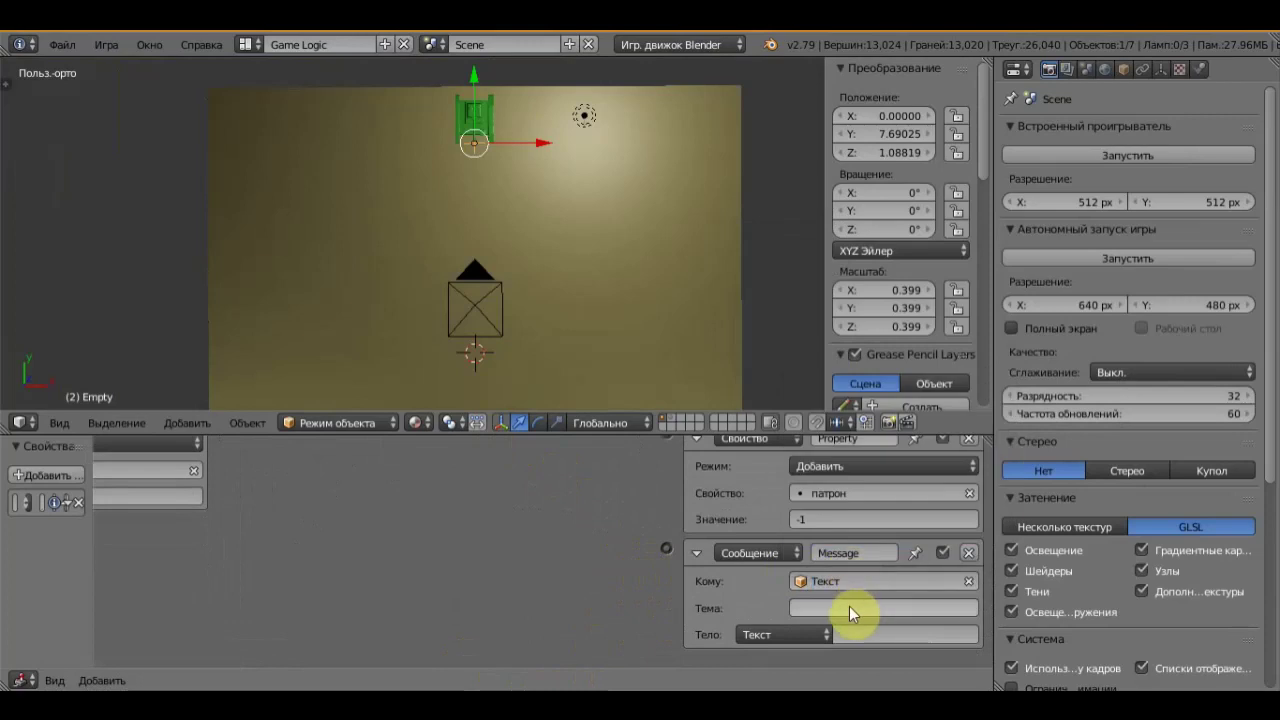
left_click(841, 610)
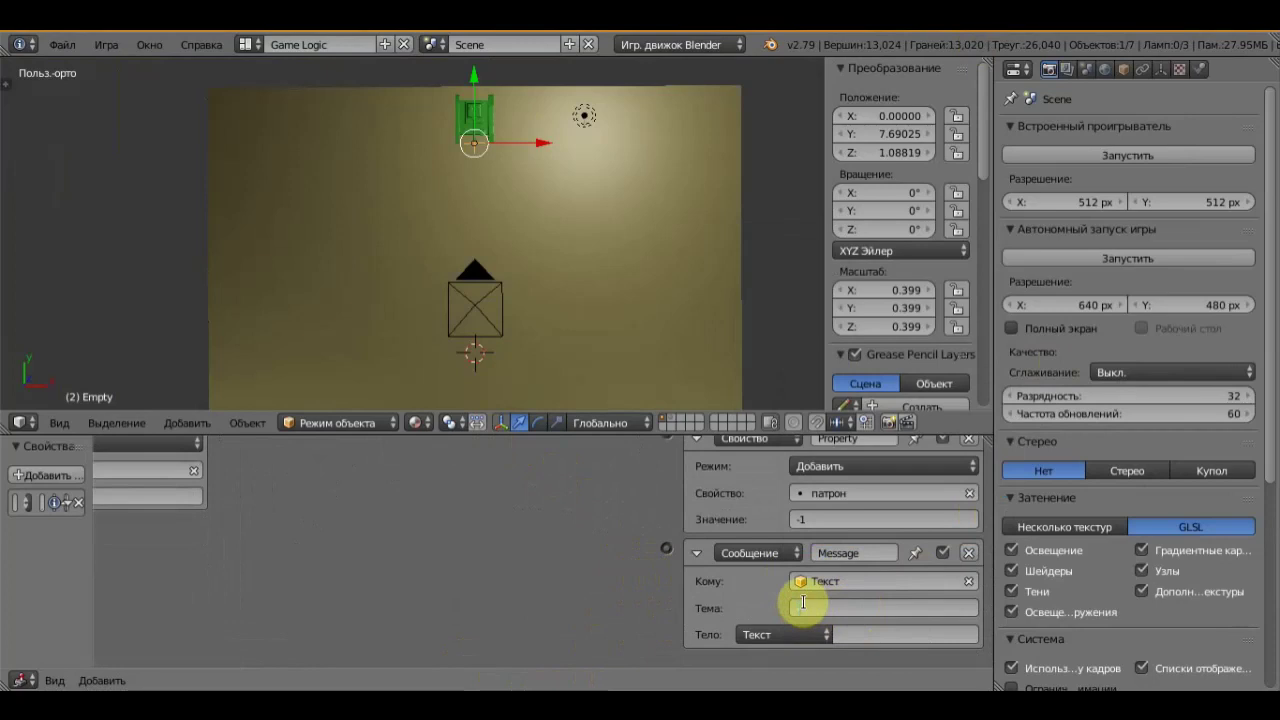
key("Return")
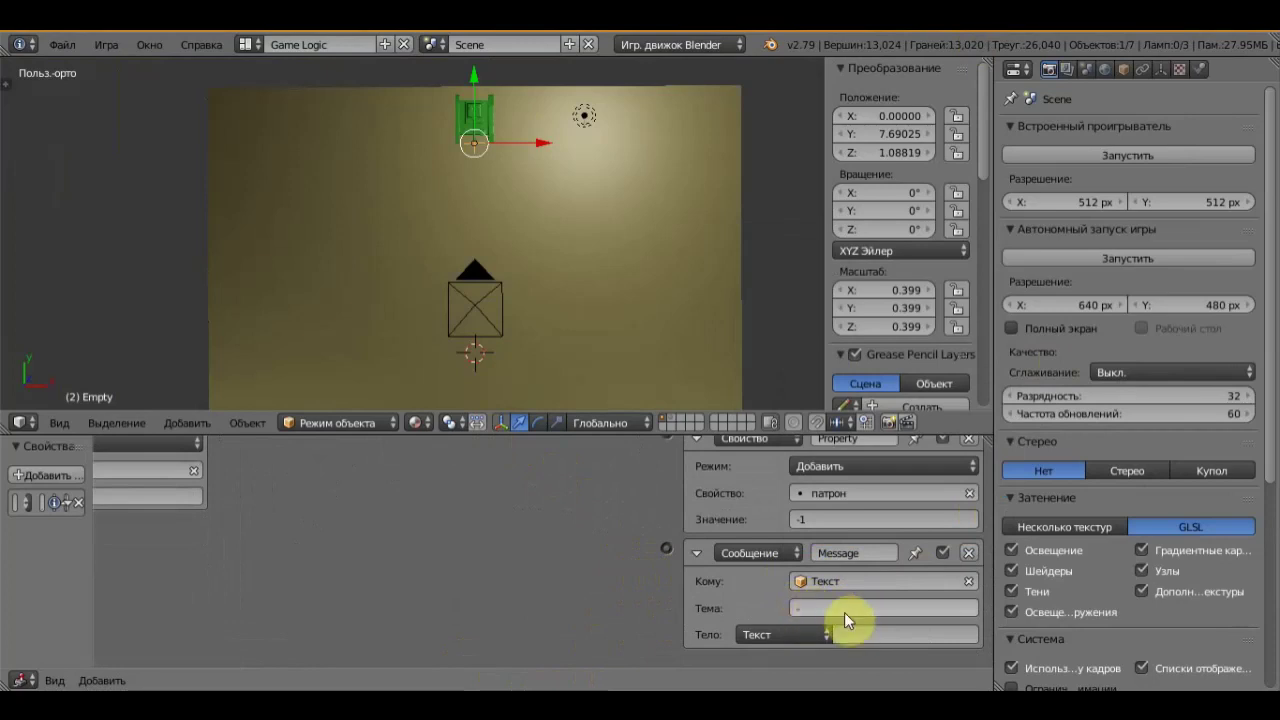
Connect the Empty's And controller to the new Message actuator
scroll(647, 538, "down", 1)
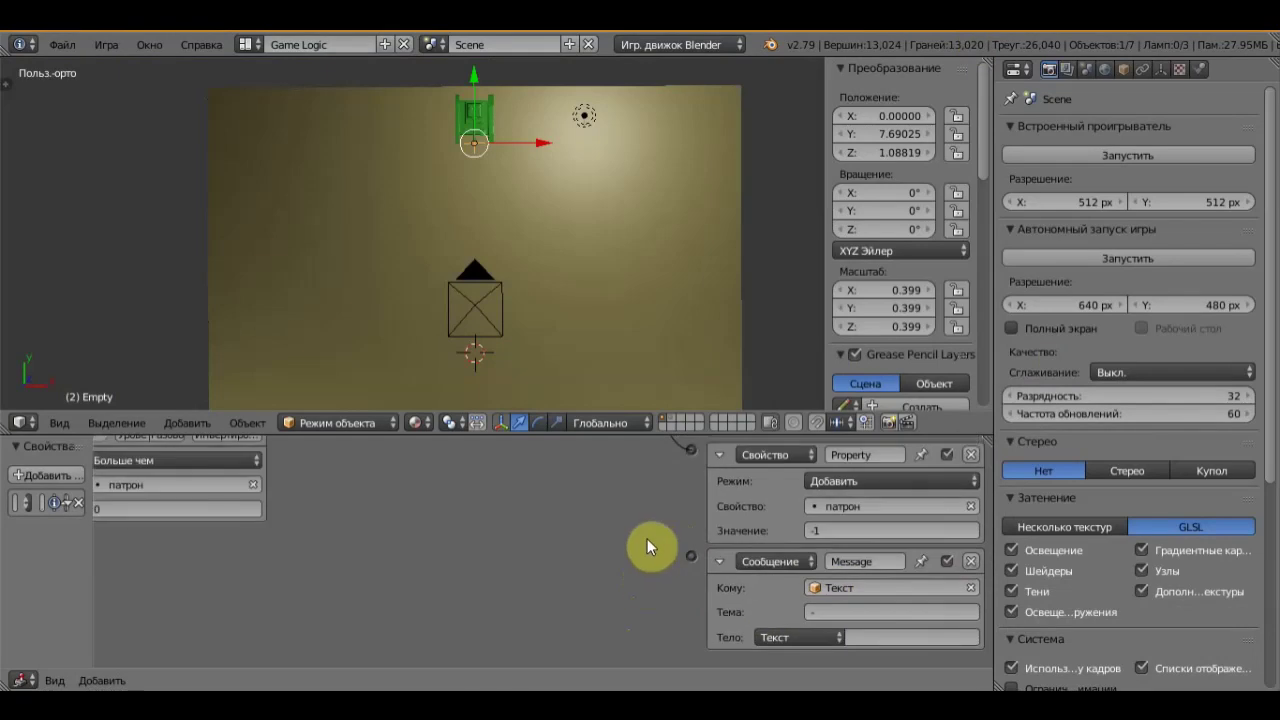
scroll(649, 536, "down", 2)
scroll(645, 533, "down", 1)
scroll(615, 528, "down", 2)
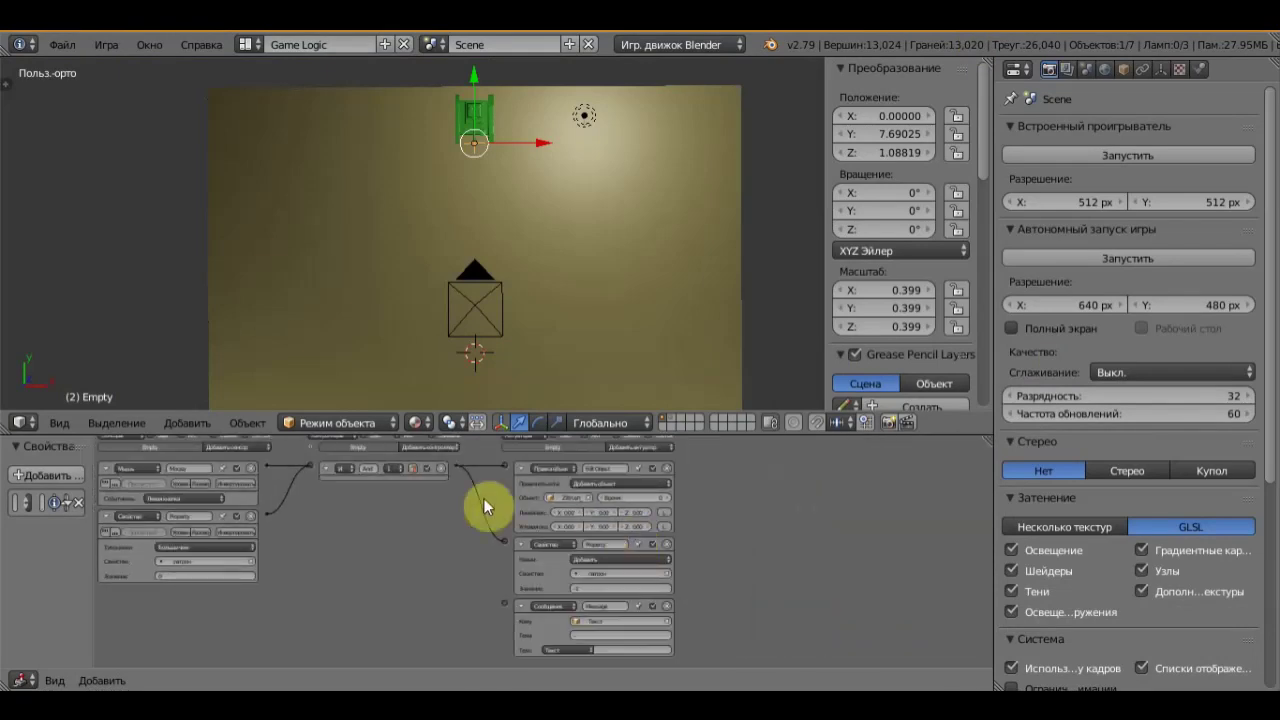
left_click_drag(456, 466, 505, 605)
scroll(474, 233, "down", 3)
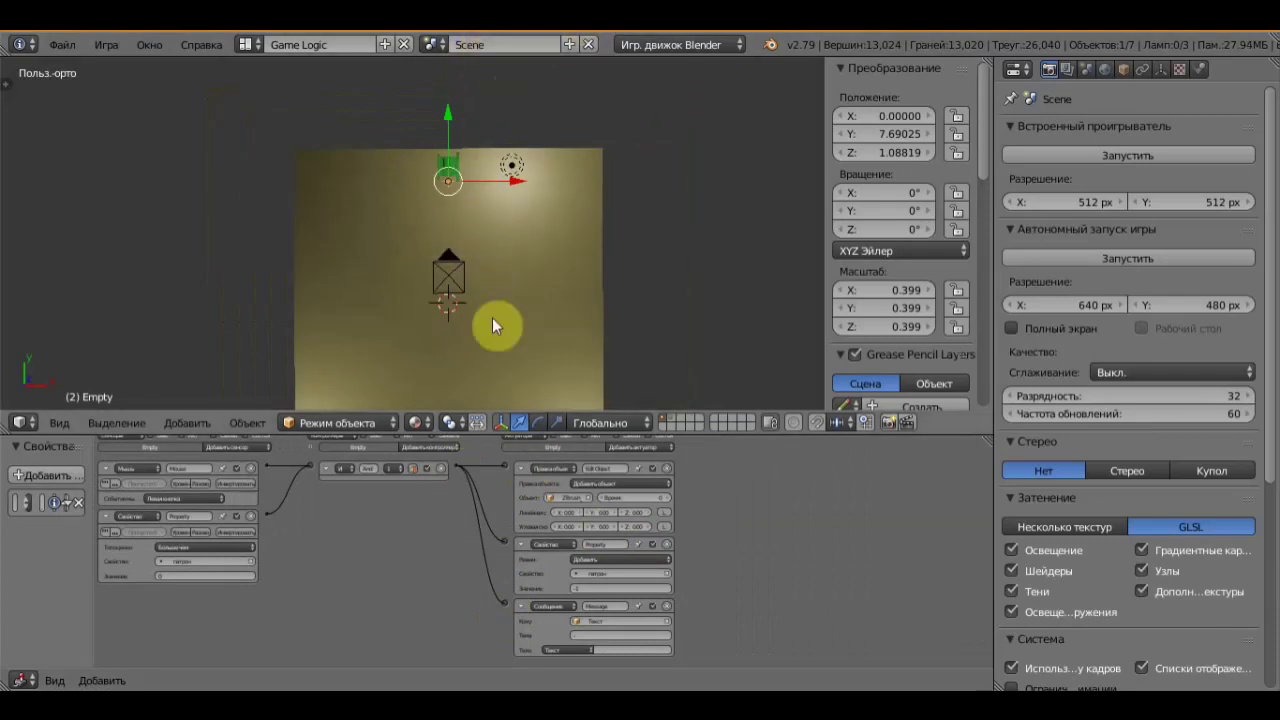
left_click(441, 42)
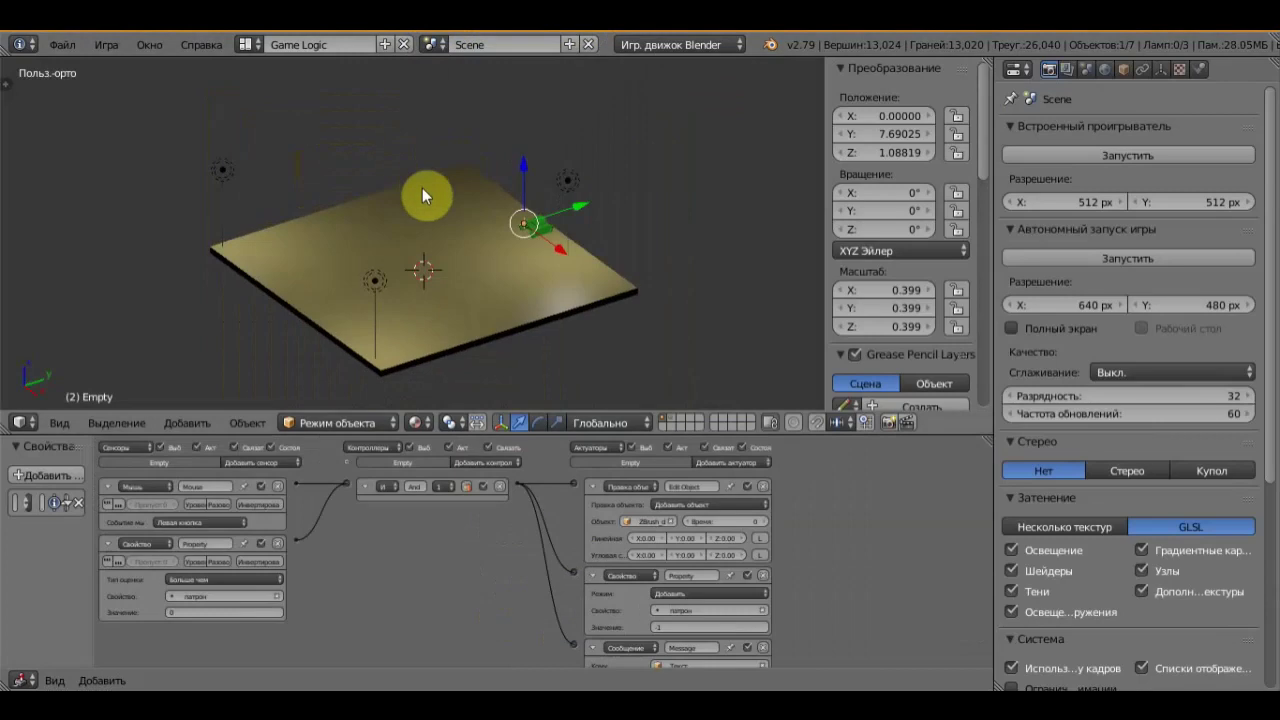
scroll(390, 172, "down", 2)
scroll(367, 160, "down", 2)
scroll(385, 185, "down", 2)
mouse_move(395, 200)
middle_mouse_down()
mouse_move(577, 220)
mouse_move(514, 194)
mouse_move(447, 208)
middle_mouse_up()
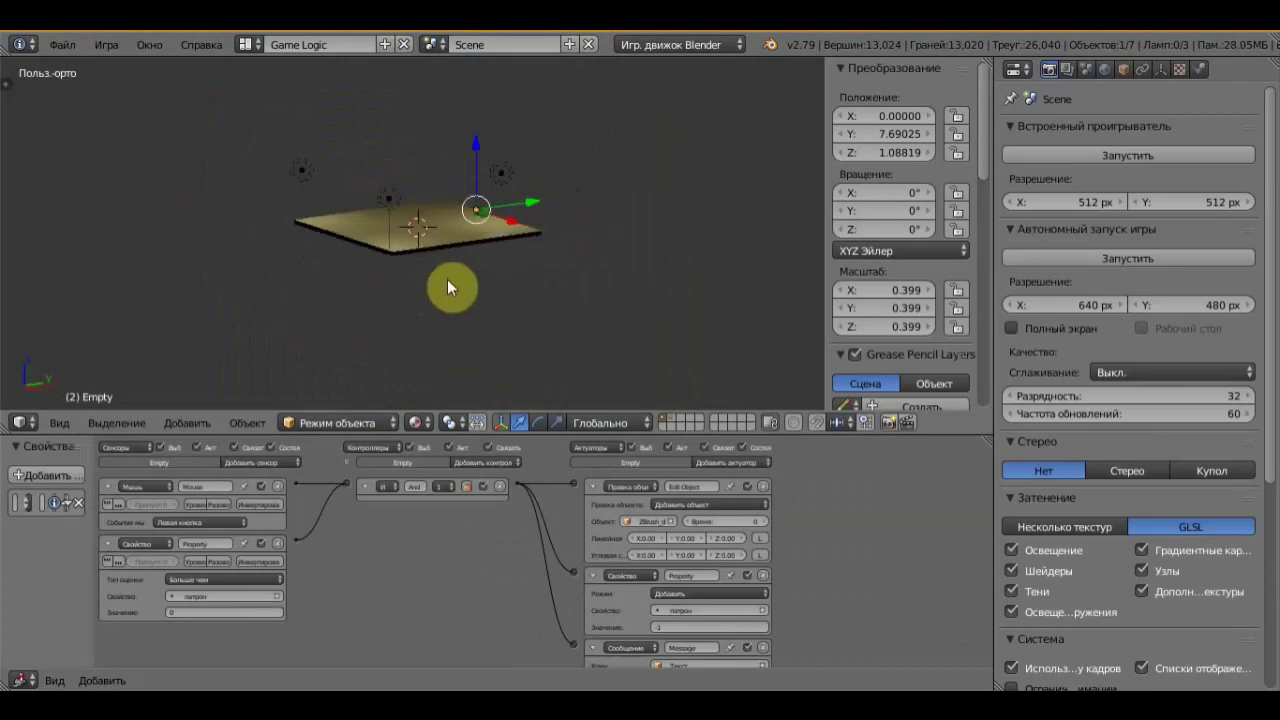
key("shift+a")
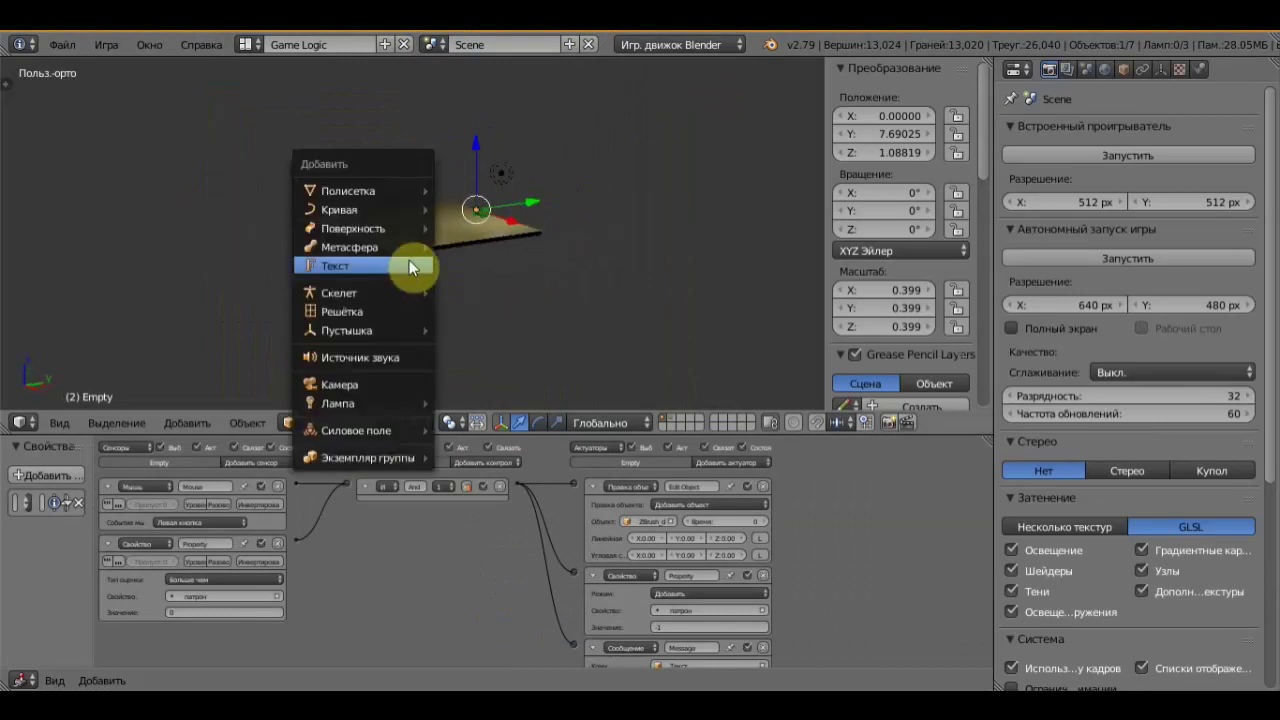
mouse_move(347, 330)
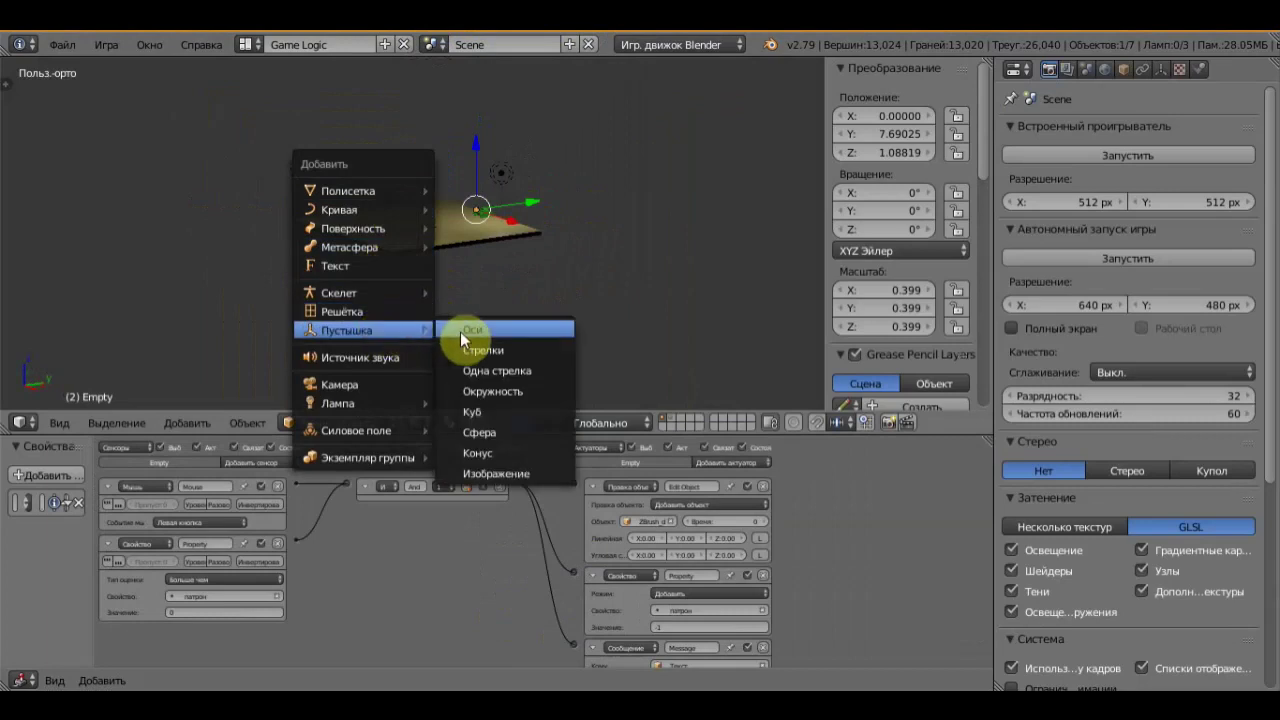
Add a plain-axes Empty and raise it along Z to 9.57748 above the platform
left_click(485, 330)
mouse_move(493, 249)
middle_mouse_down()
mouse_move(432, 249)
mouse_move(425, 234)
middle_mouse_up()
left_click_drag(391, 143, 402, 410)
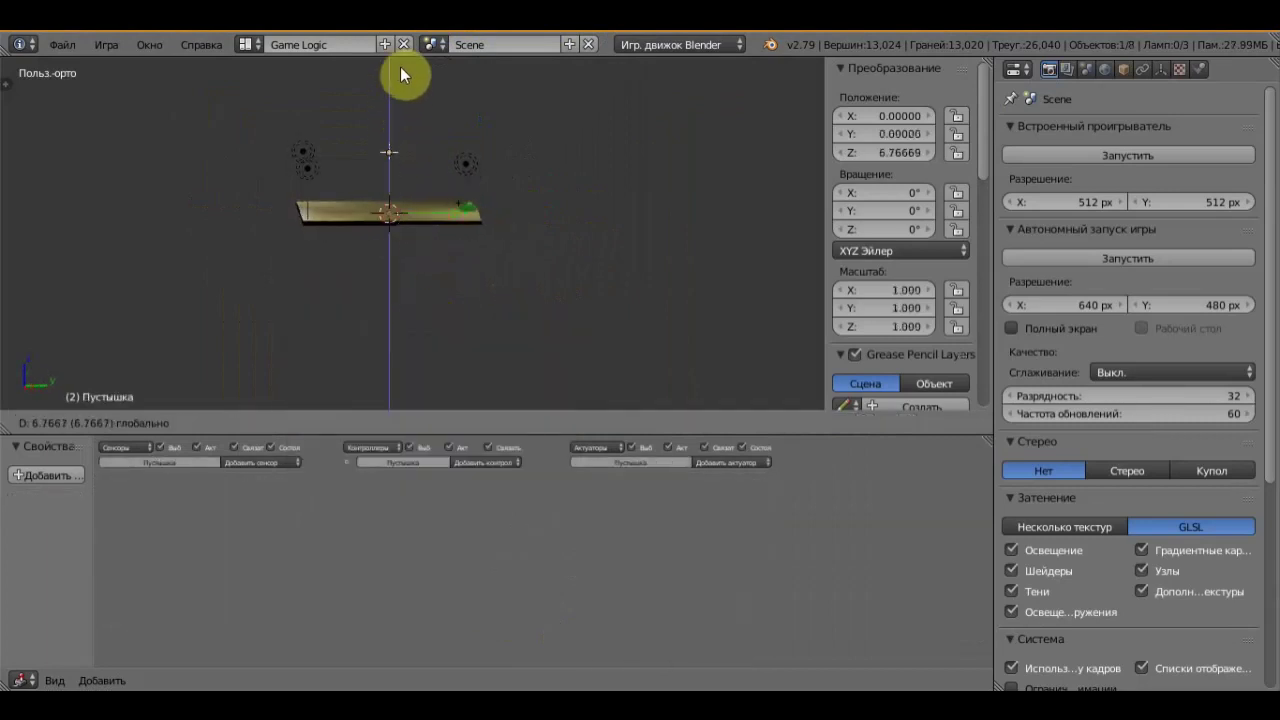
left_click(402, 405)
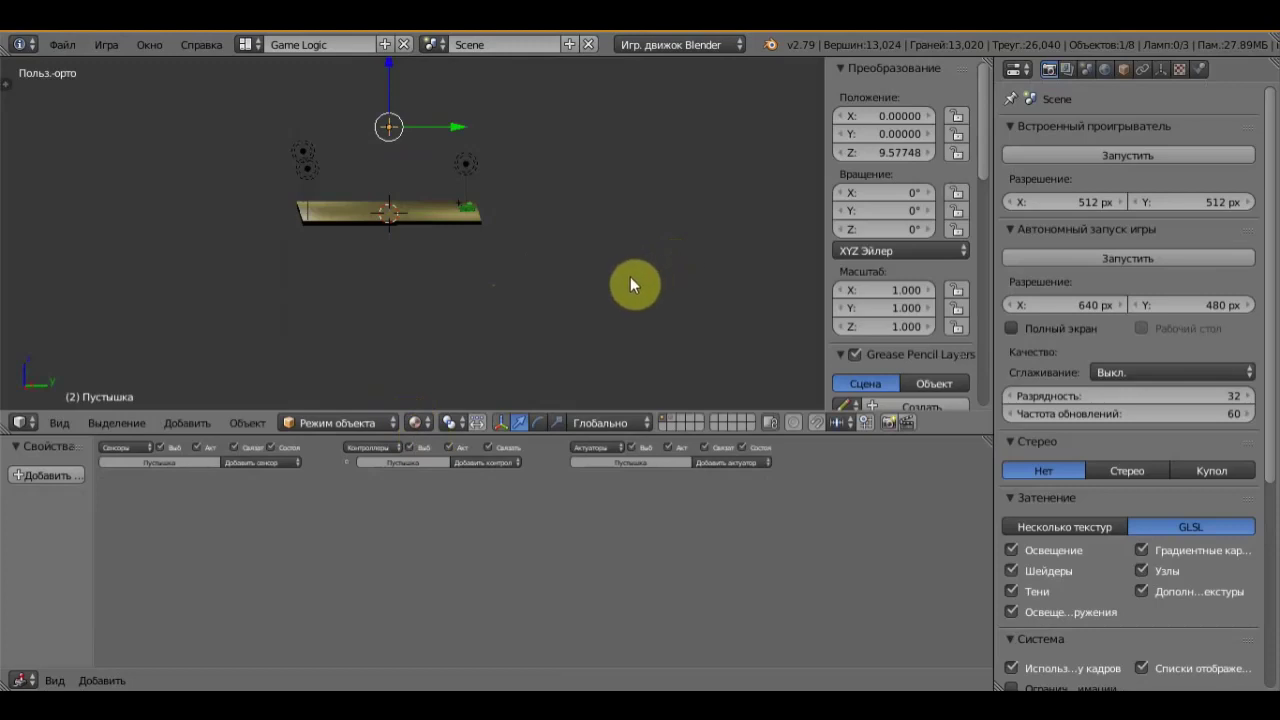
middle_click_drag(631, 278, 763, 331, "shift")
scroll(650, 300, "up", 4)
mouse_move(669, 254)
middle_mouse_down("shift")
mouse_move(548, 250)
mouse_move(524, 262)
middle_mouse_up("shift")
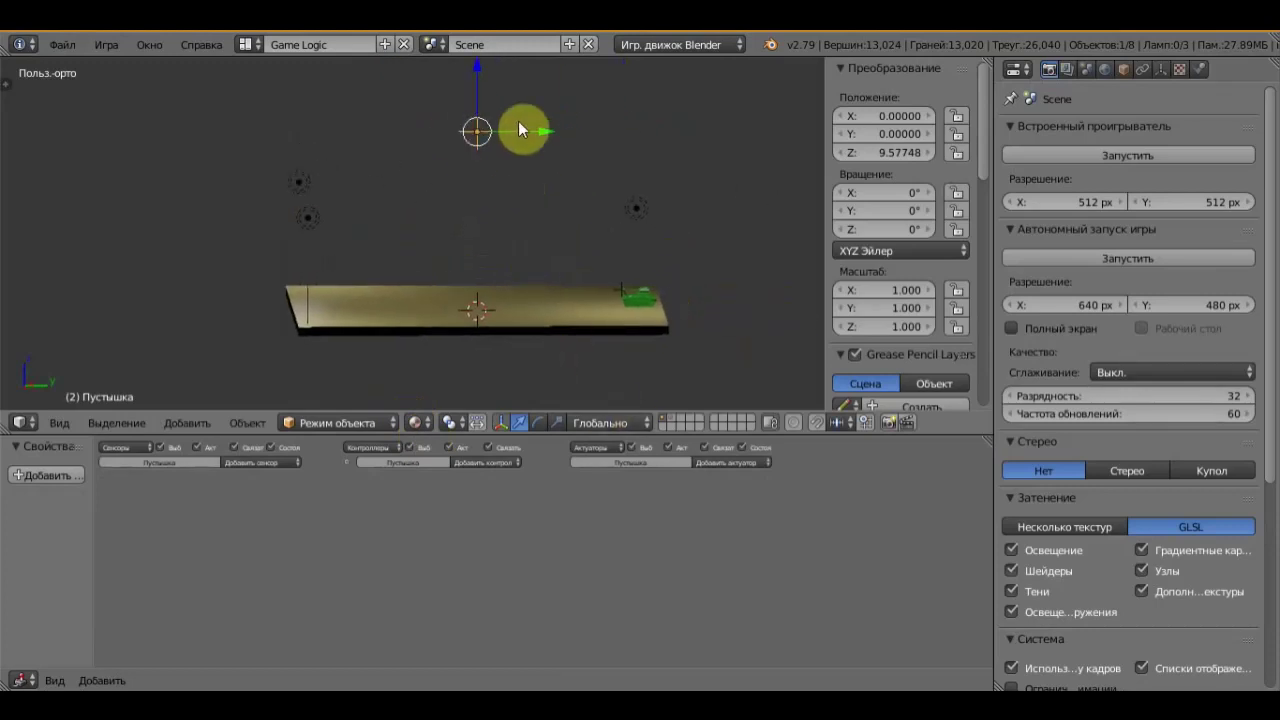
left_click(767, 464)
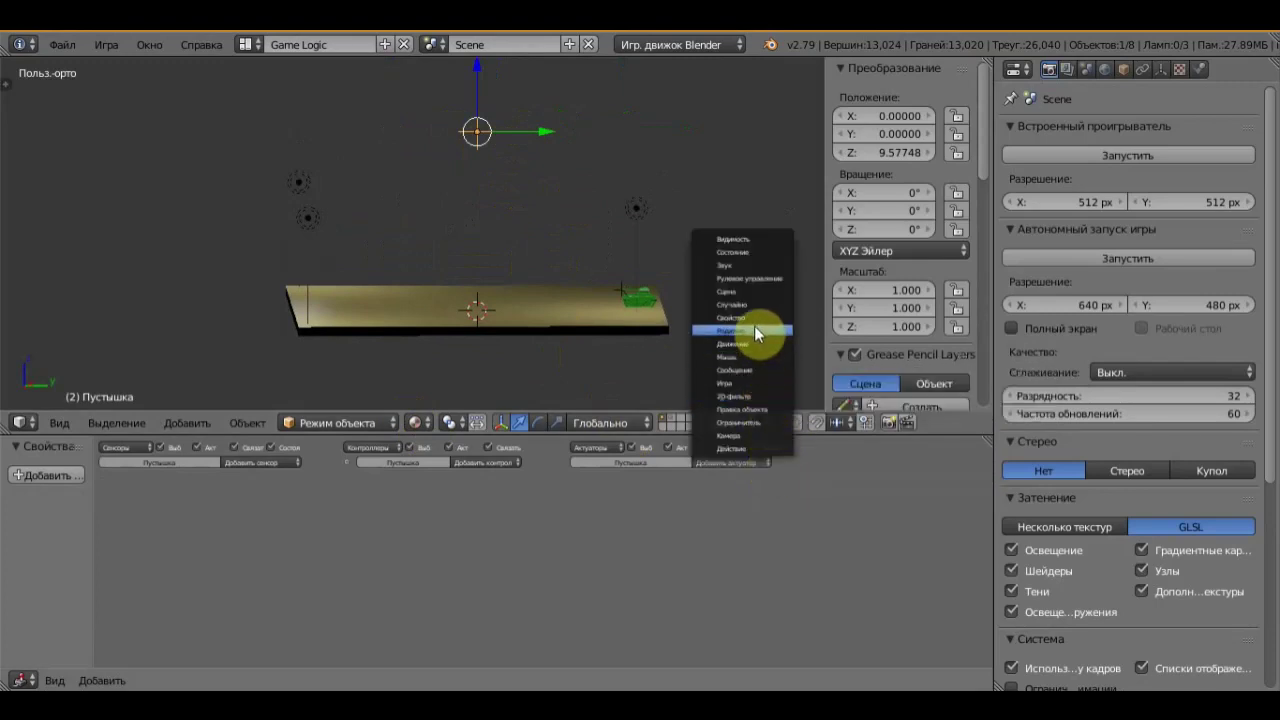
Add a Scene actuator in Add Overlay Scene mode with Сцена as the scene
left_click(743, 292)
scroll(773, 472, "up", 1)
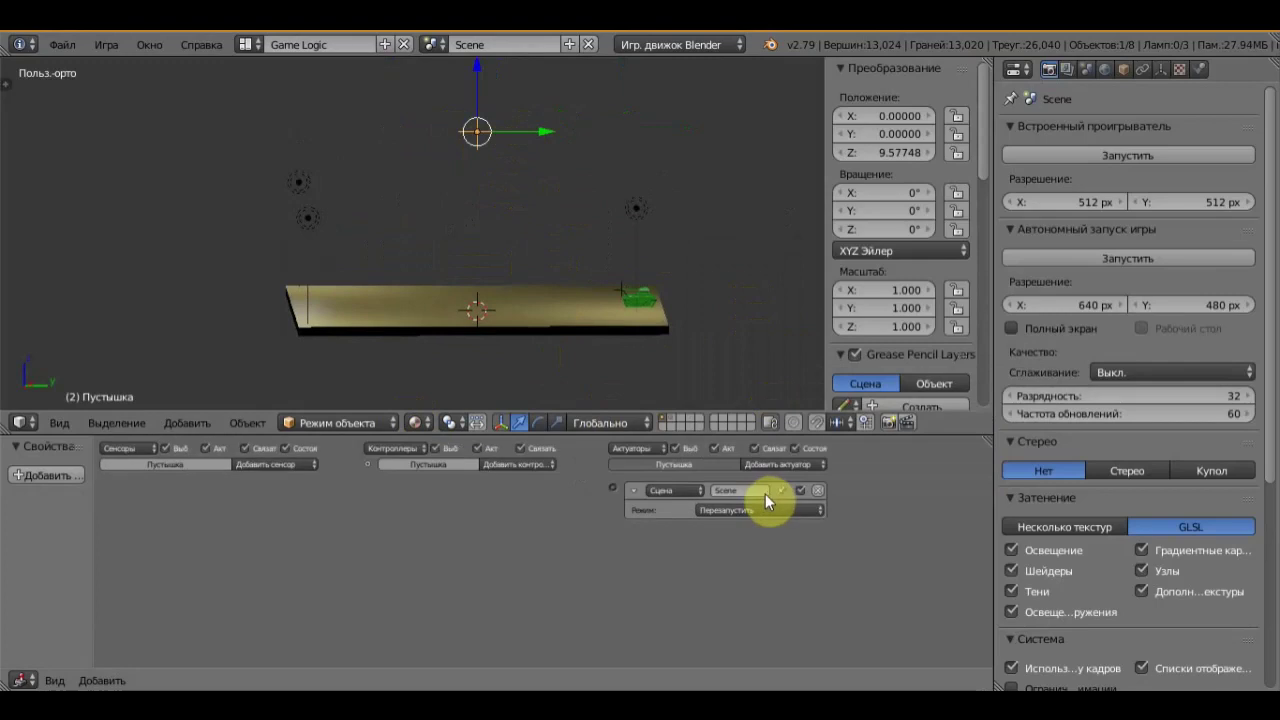
scroll(764, 492, "up", 1)
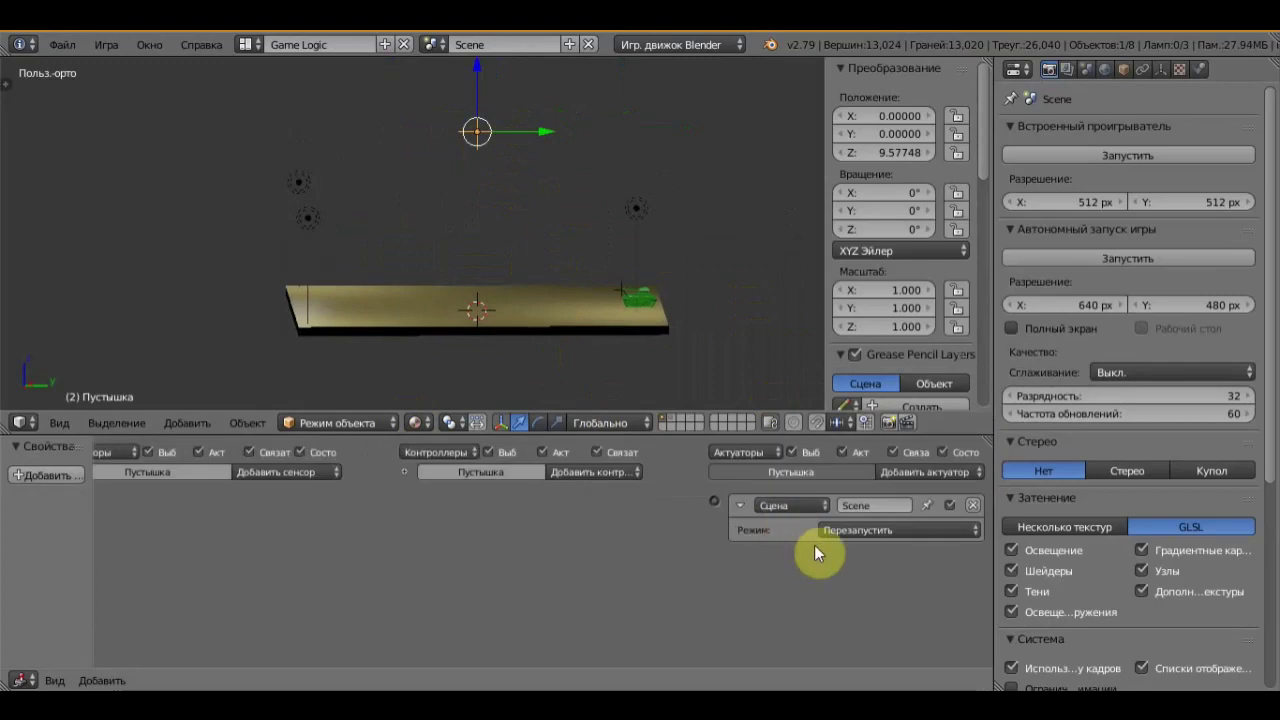
left_click(909, 530)
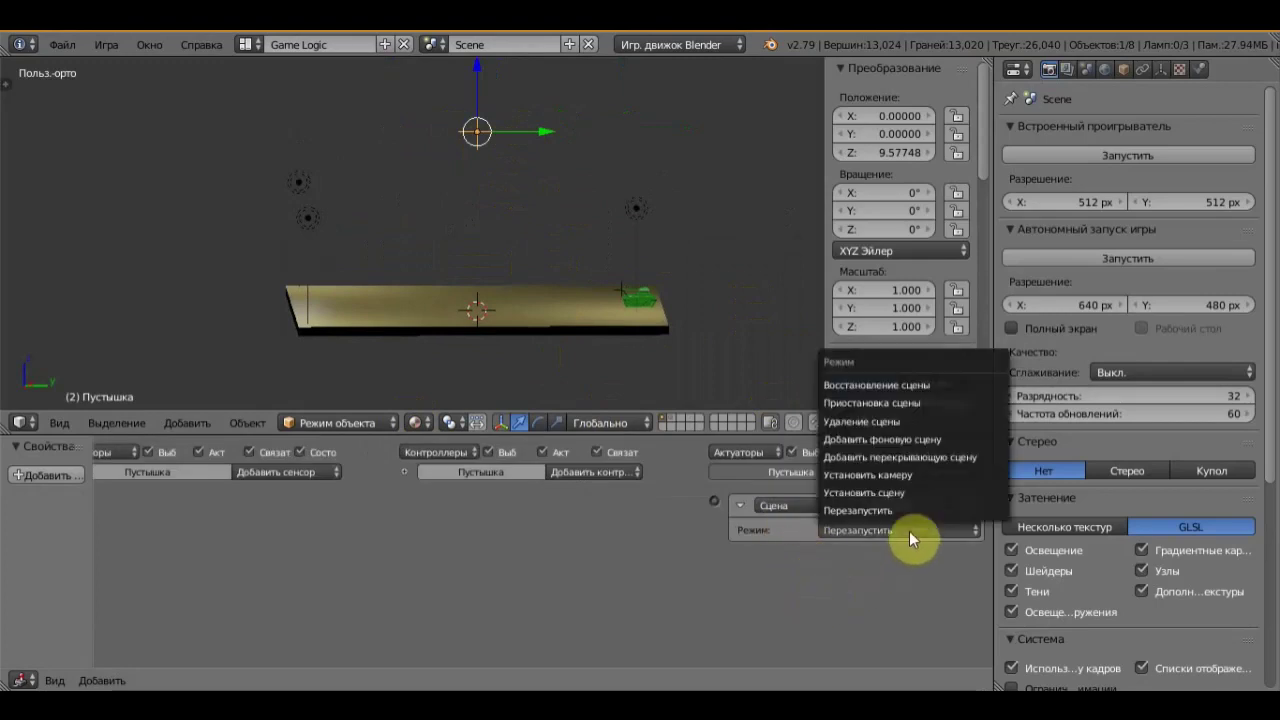
left_click(901, 460)
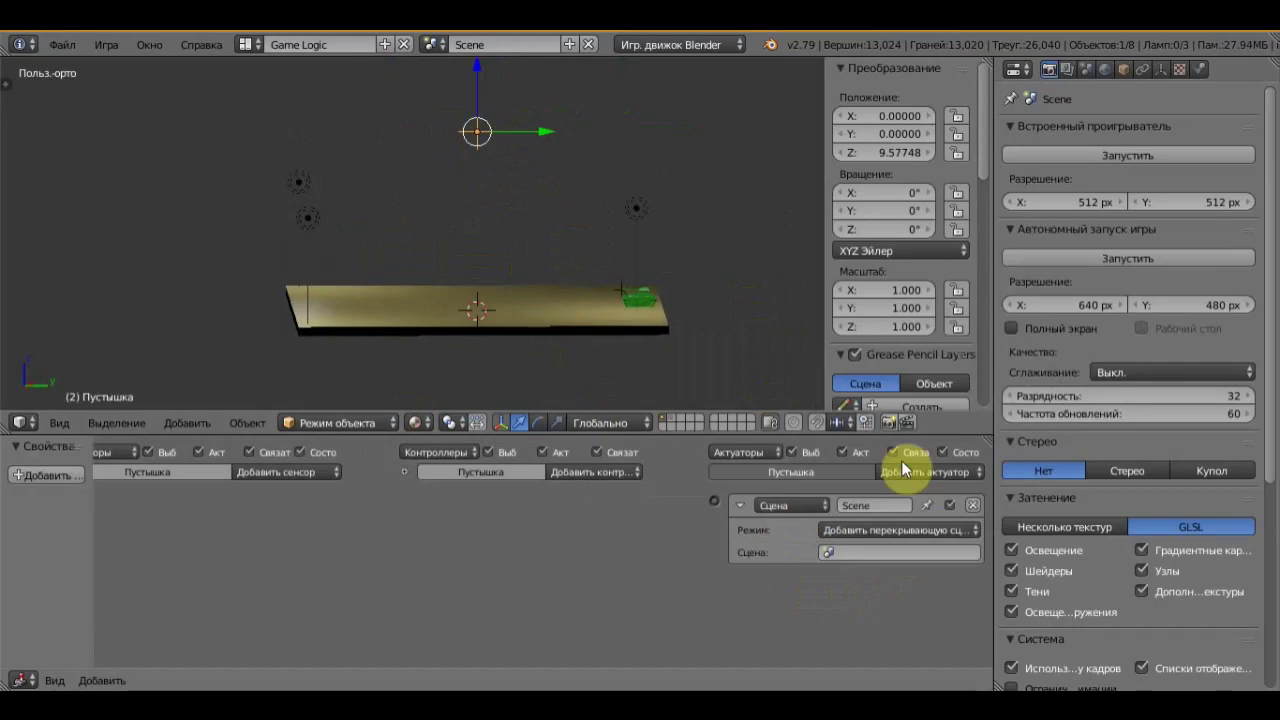
left_click(853, 553)
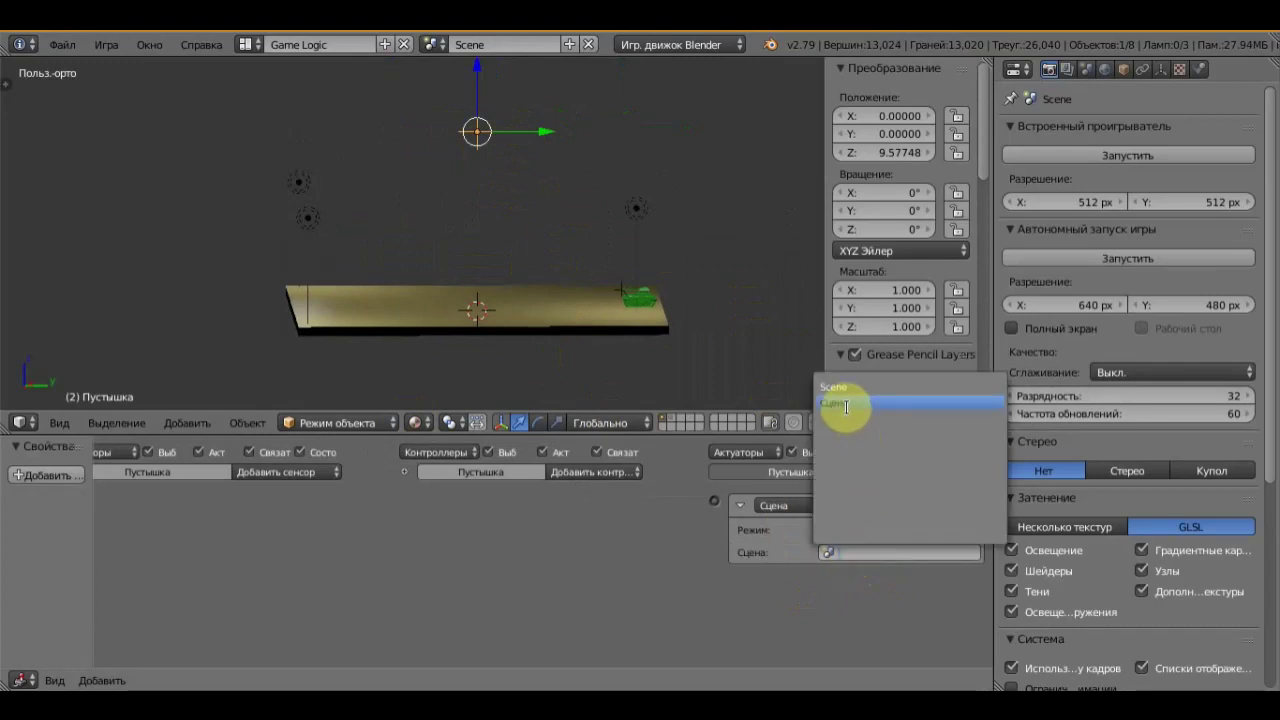
left_click(846, 404)
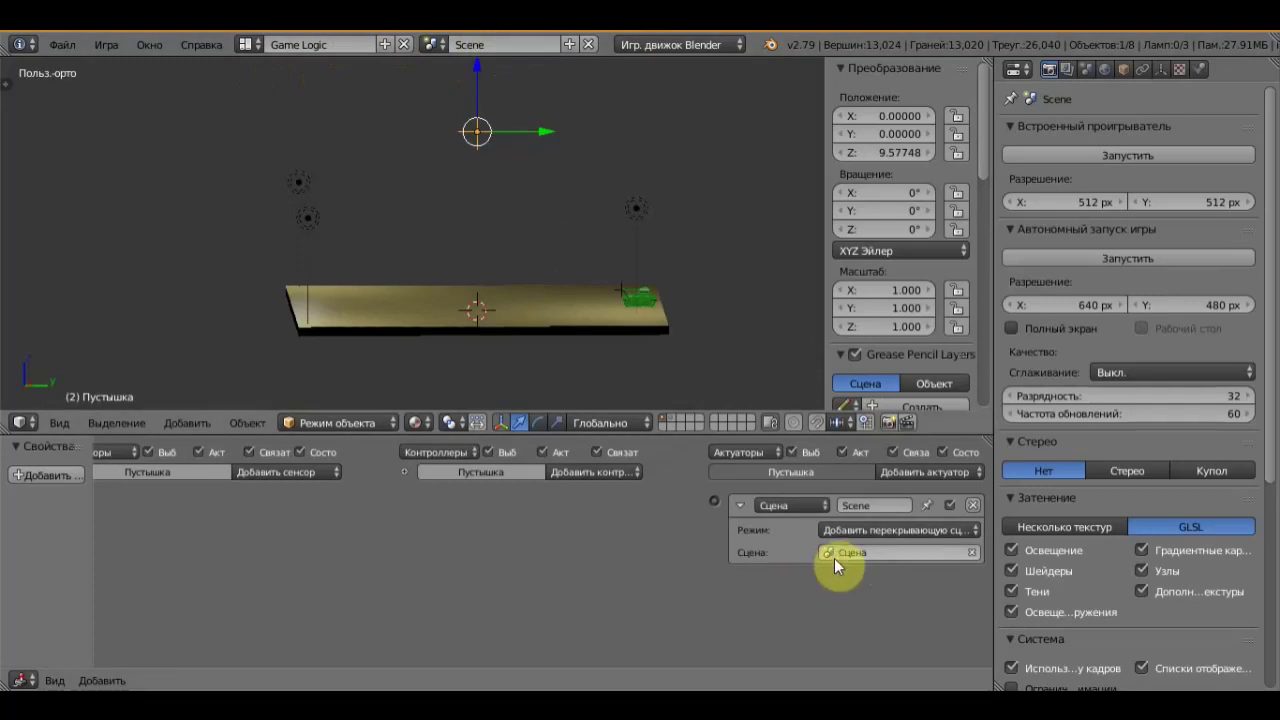
Add an Always sensor and link it through the controller to the Scene actuator
left_click(336, 474)
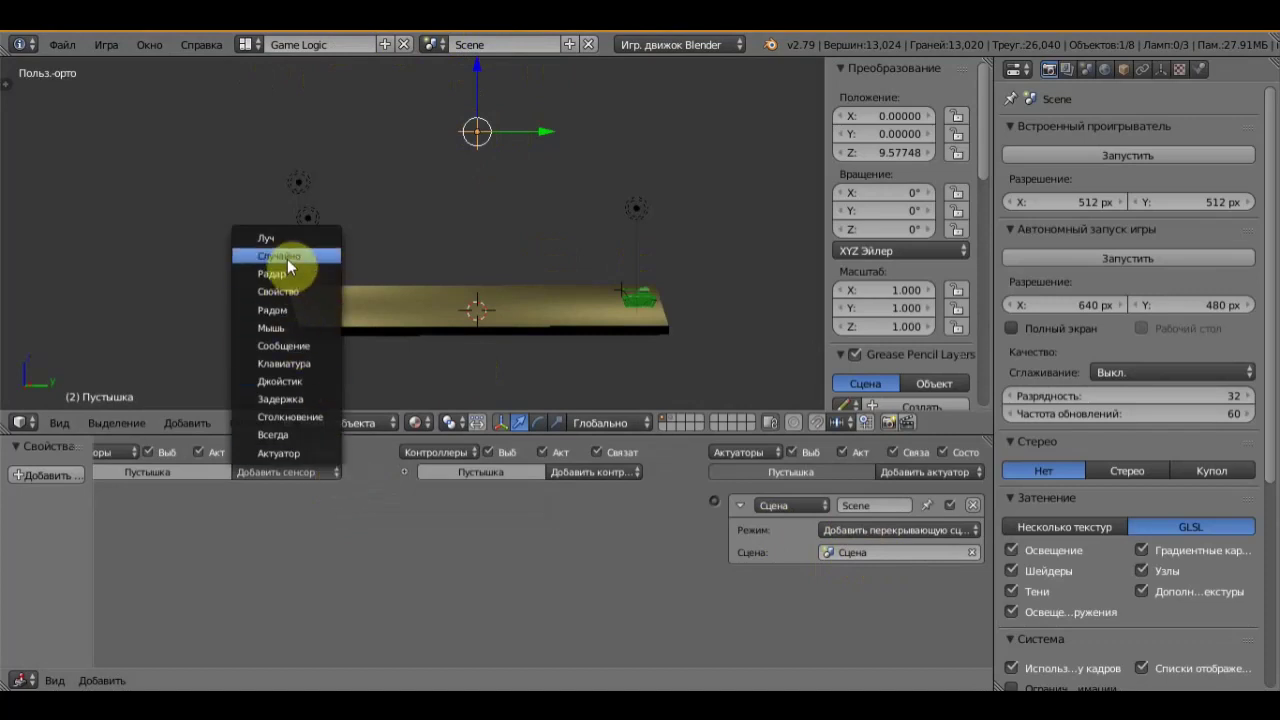
left_click(310, 435)
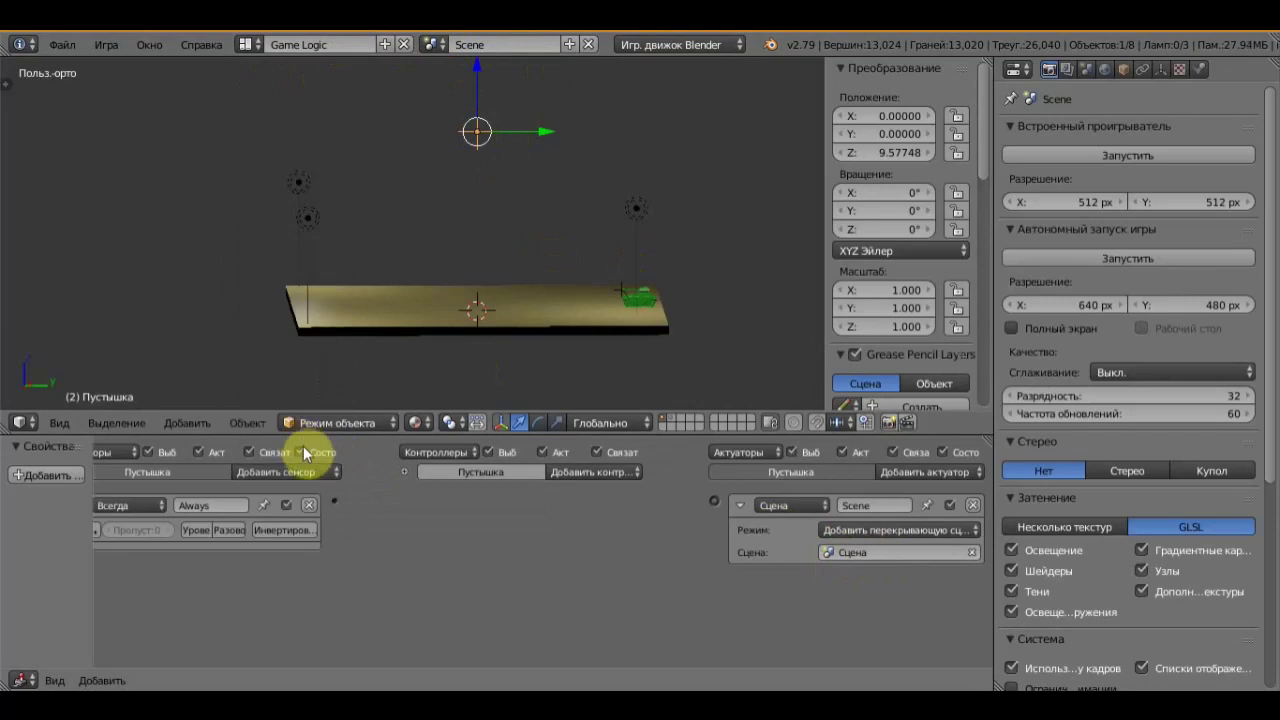
left_click_drag(335, 500, 713, 505)
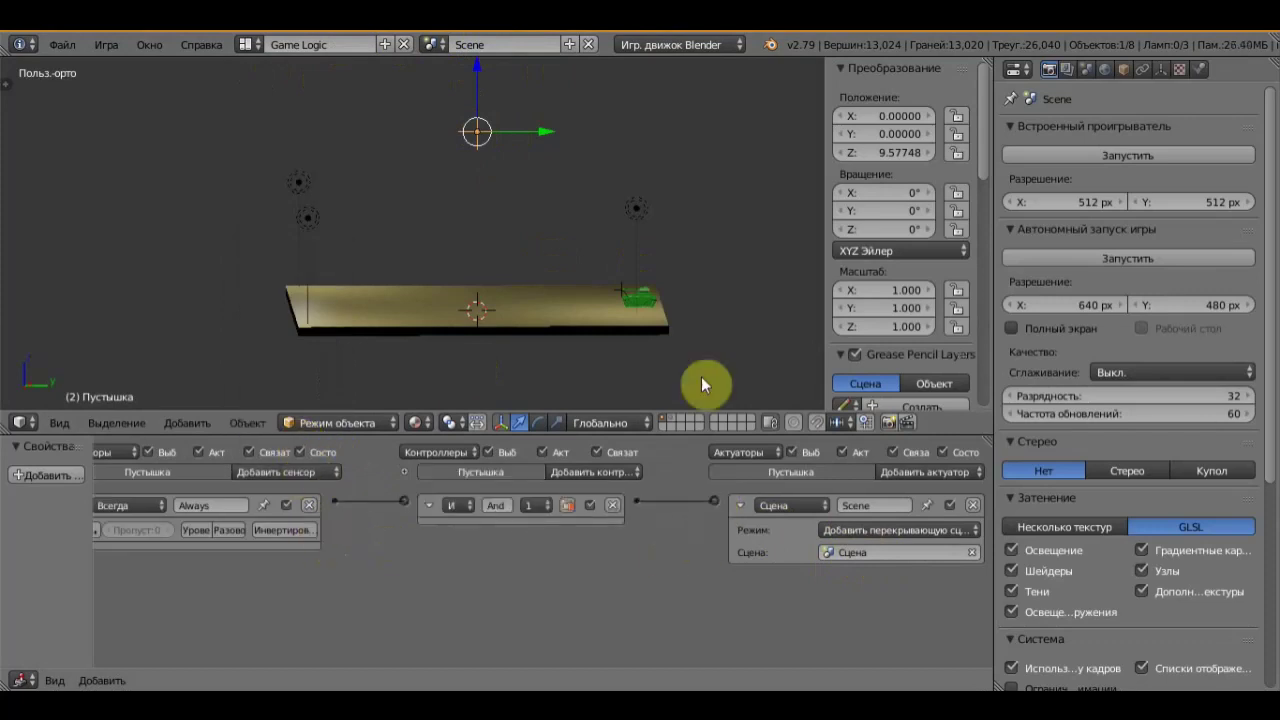
scroll(600, 252, "down", 3)
middle_click_drag(578, 238, 580, 276)
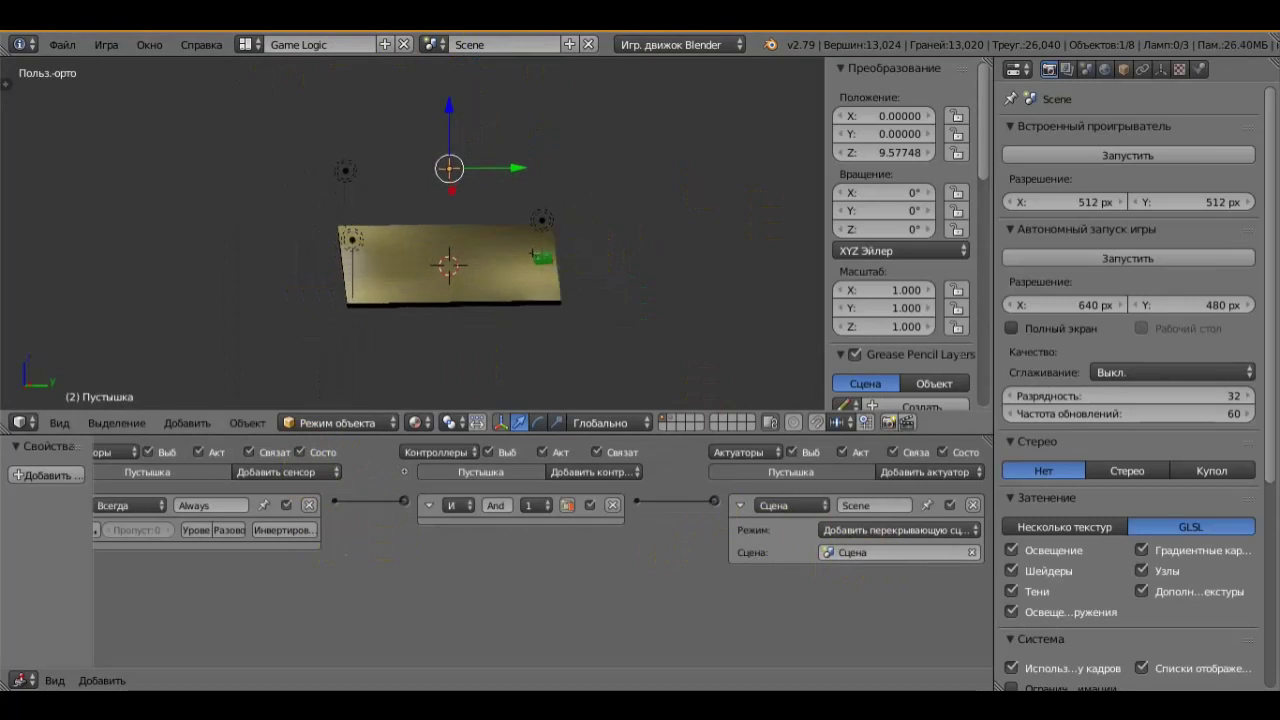
Test-run the game, then look through the camera and set the 3D cursor beside the plane
middle_click_drag(620, 250, 621, 288)
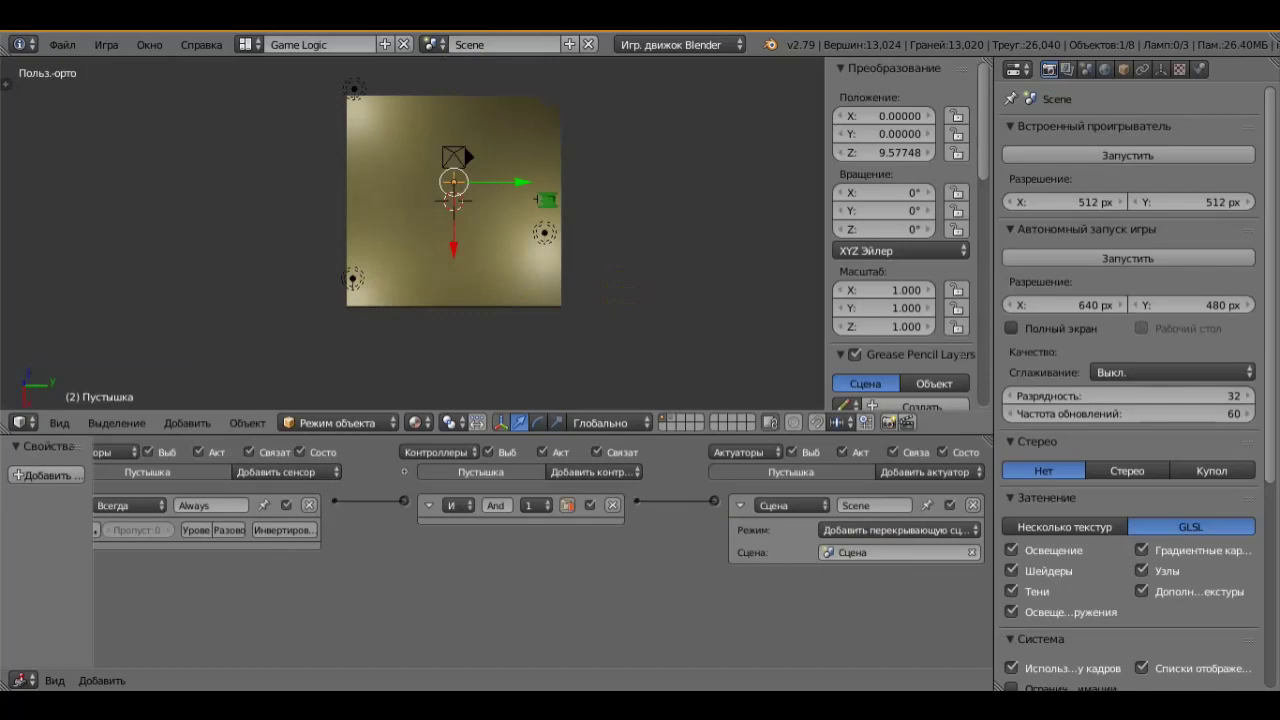
key("p")
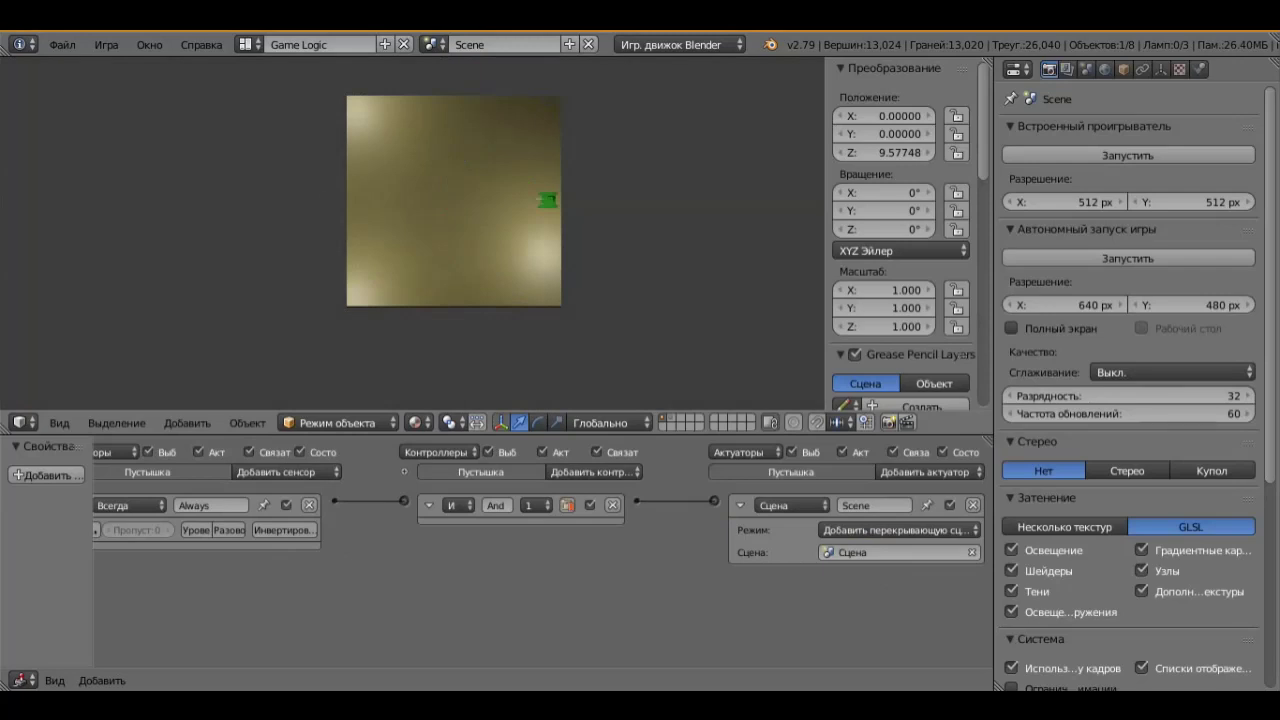
key("Escape")
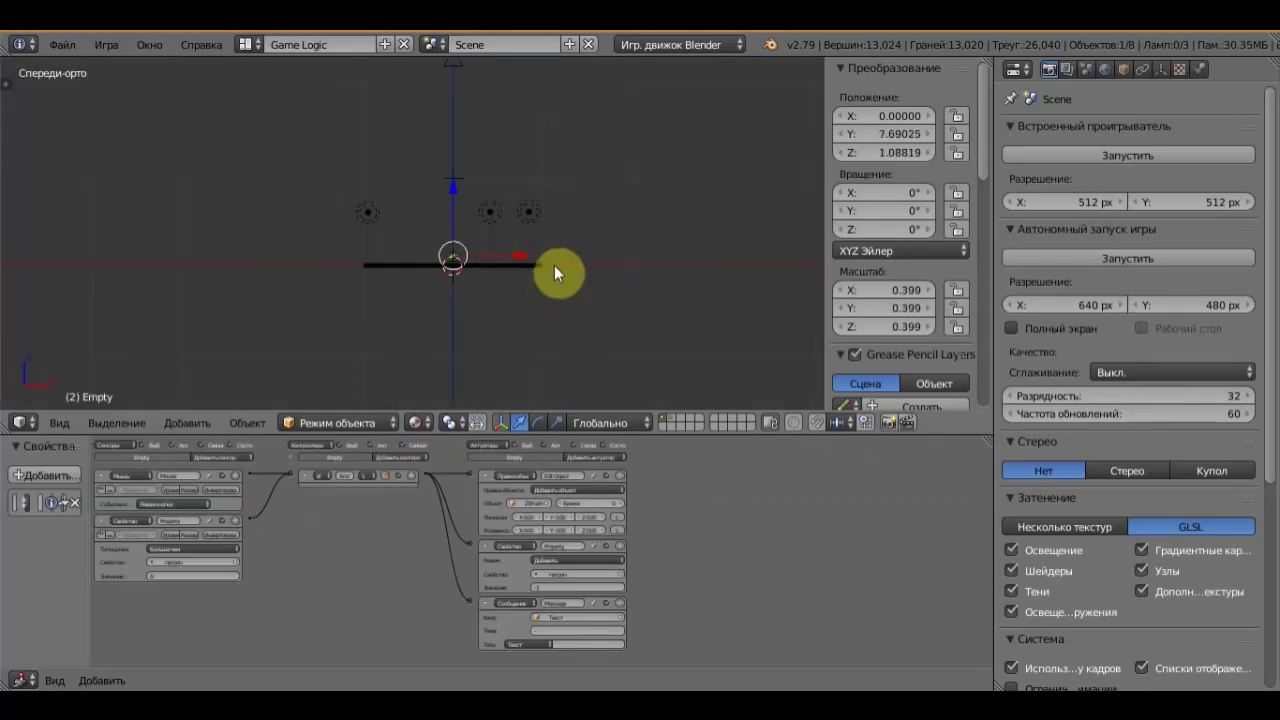
key("KP_0")
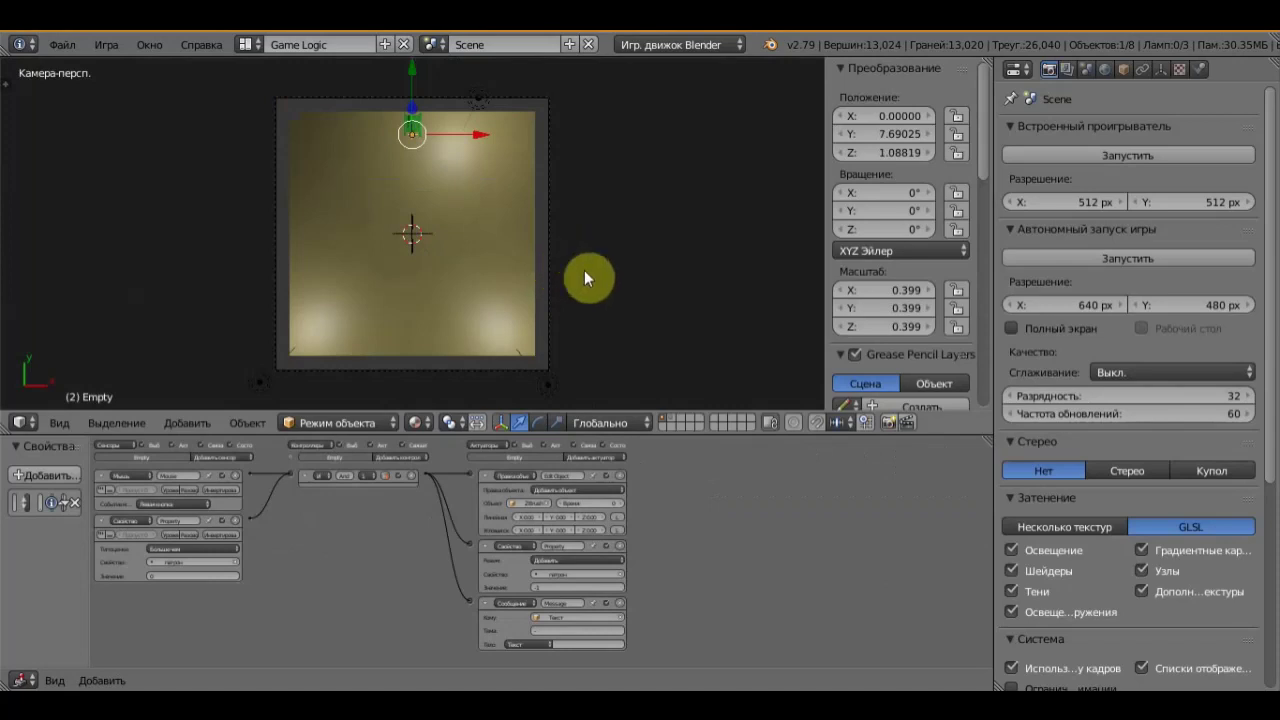
left_click(584, 270)
key("p")
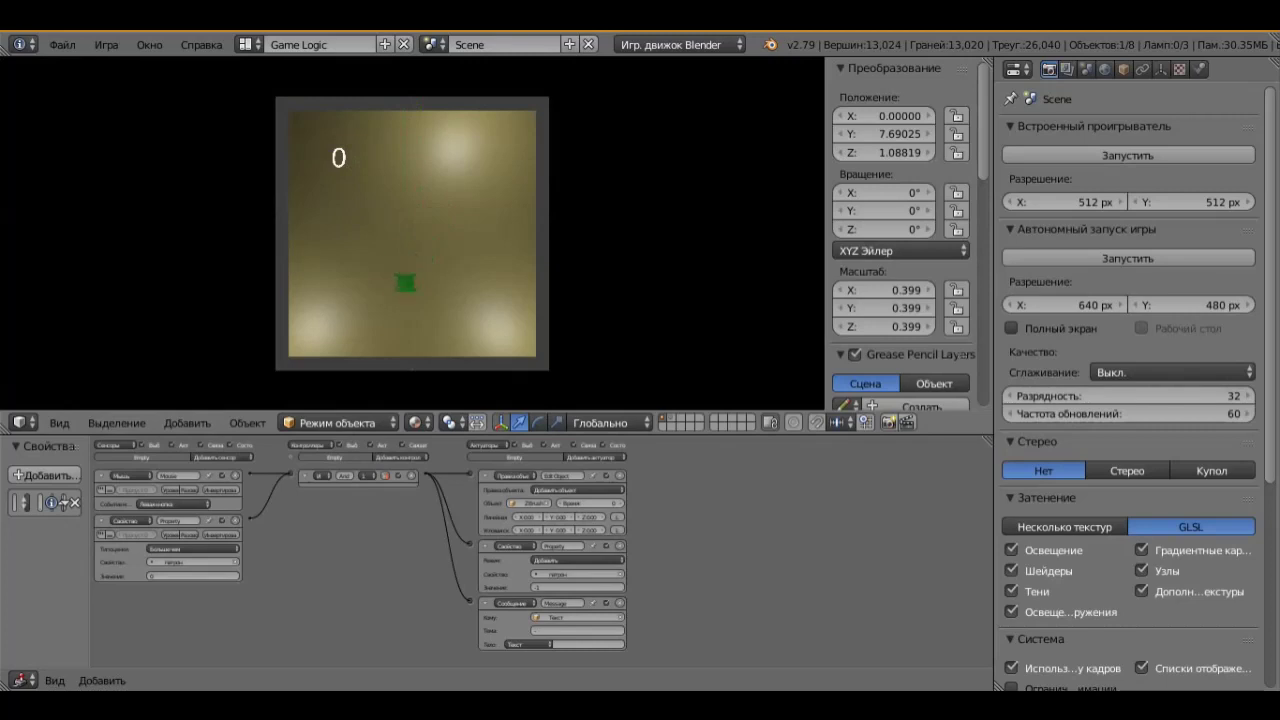
key("Escape")
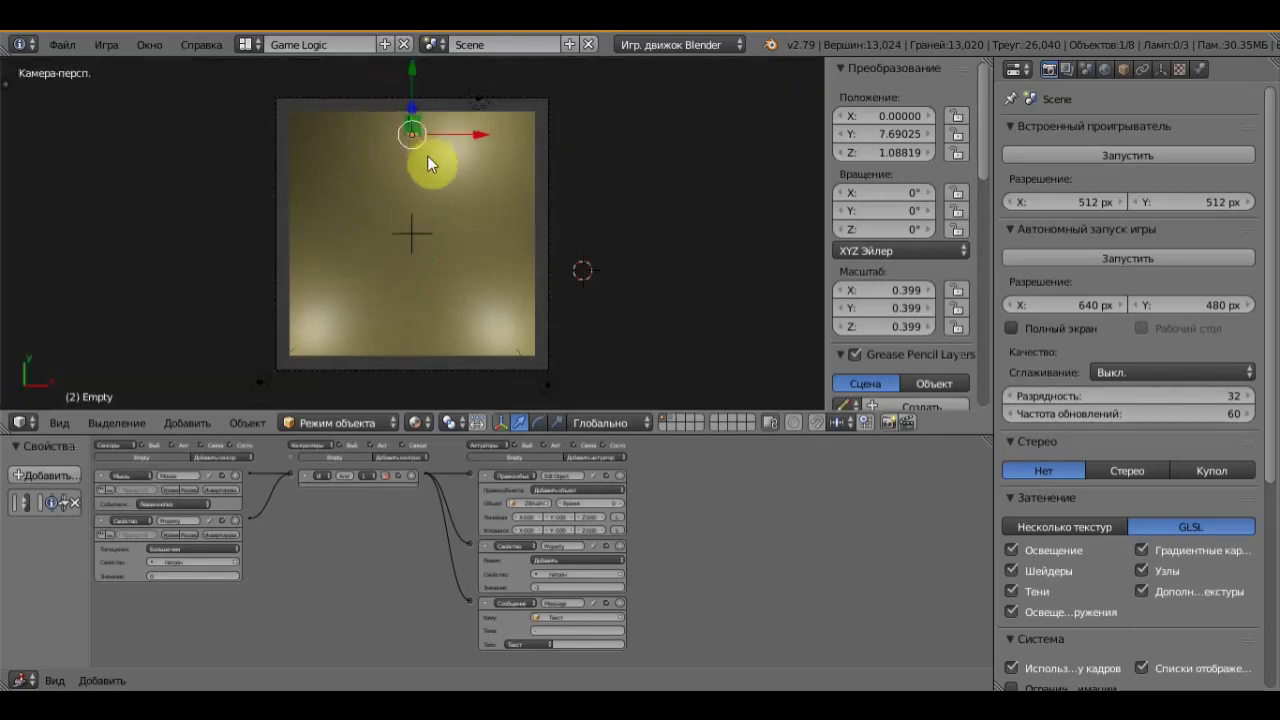
Zoom and pan to frame the camera view of the plane
scroll(427, 155, "up", 3)
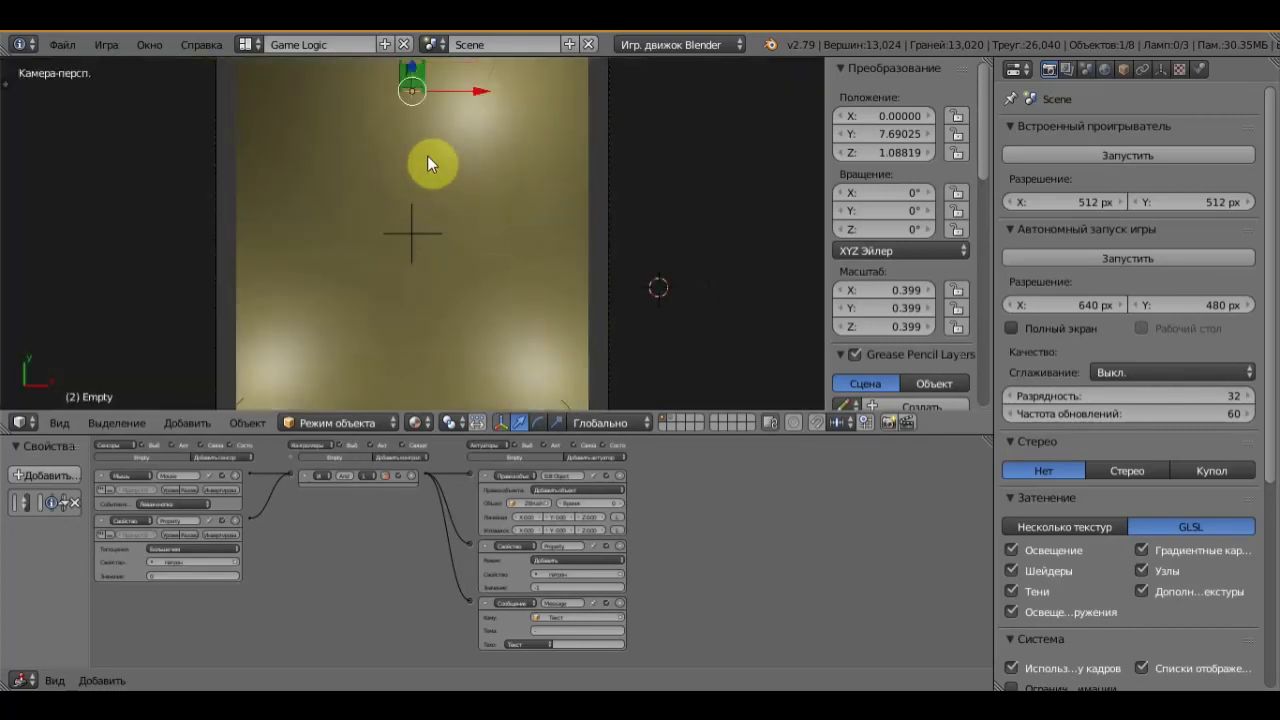
scroll(427, 155, "up", 1)
scroll(427, 155, "up", 2)
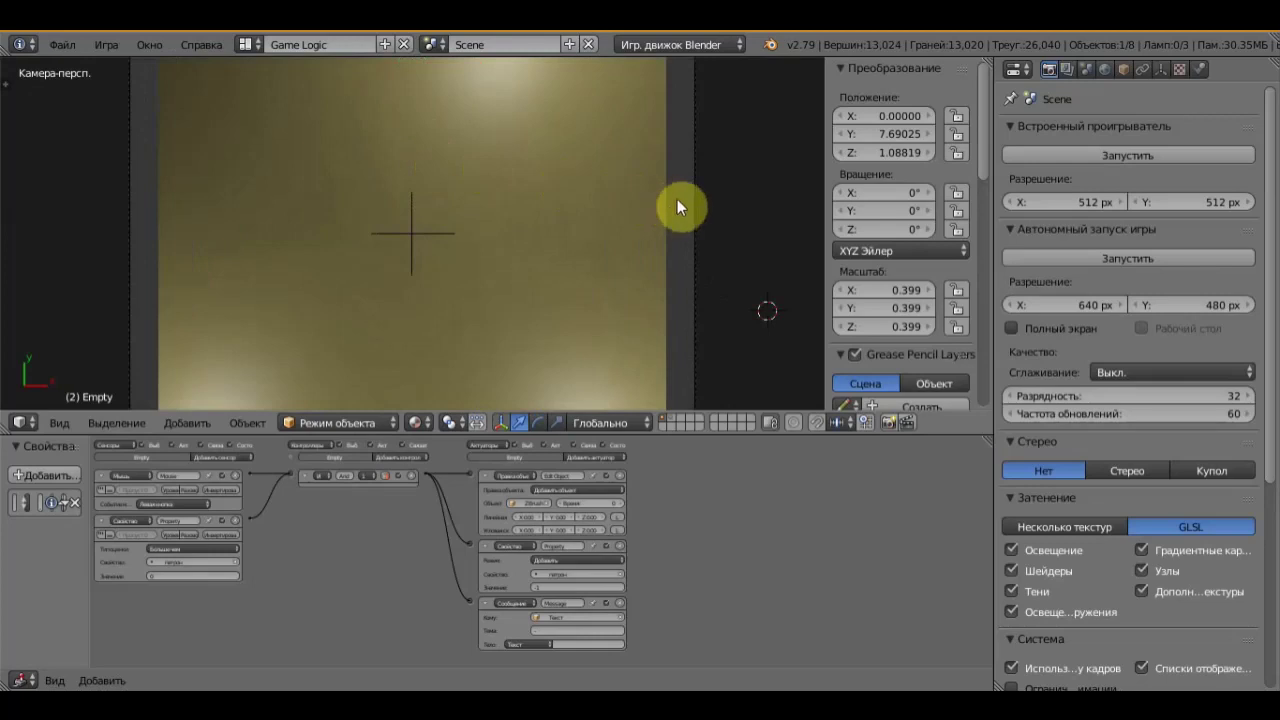
mouse_move(743, 176)
middle_mouse_down("shift")
mouse_move(742, 315)
mouse_move(769, 303)
middle_mouse_up("shift")
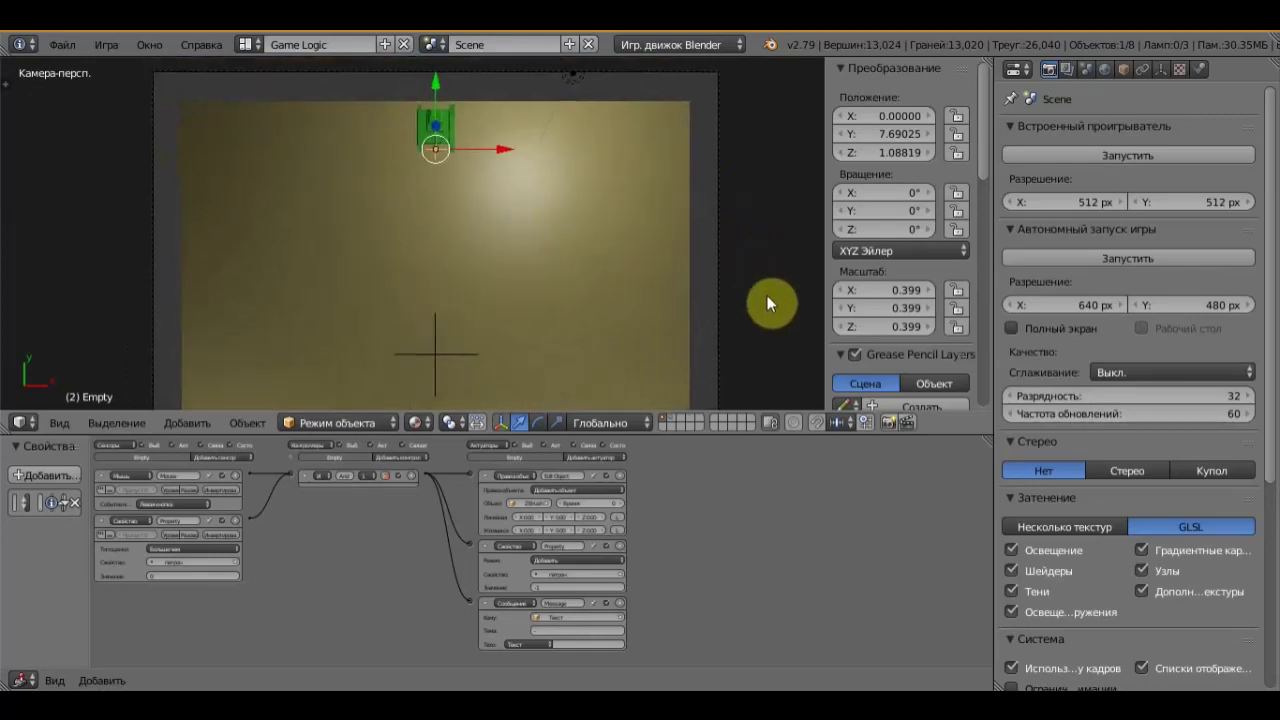
key("KP_0")
key("KP_0")
scroll(767, 295, "up", 2)
middle_click_drag(789, 288, 785, 329, "shift")
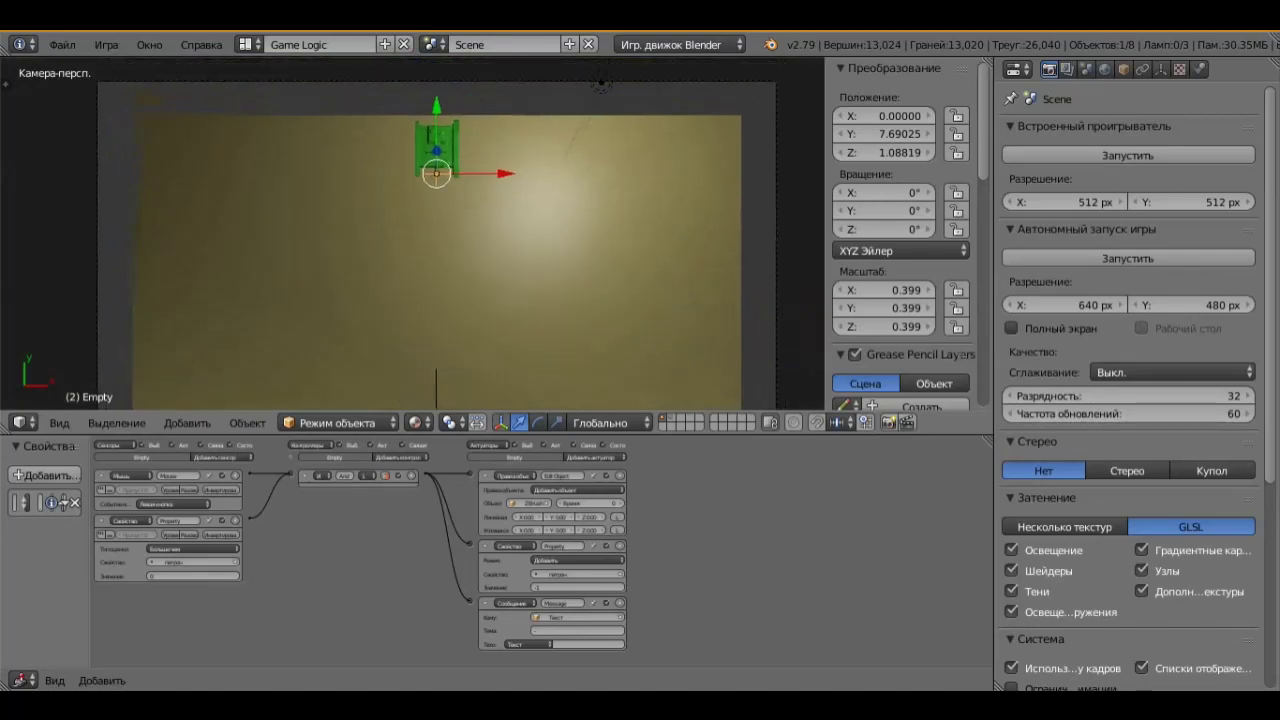
Test-run the game twice to check the overlay counter shows 30
key("p")
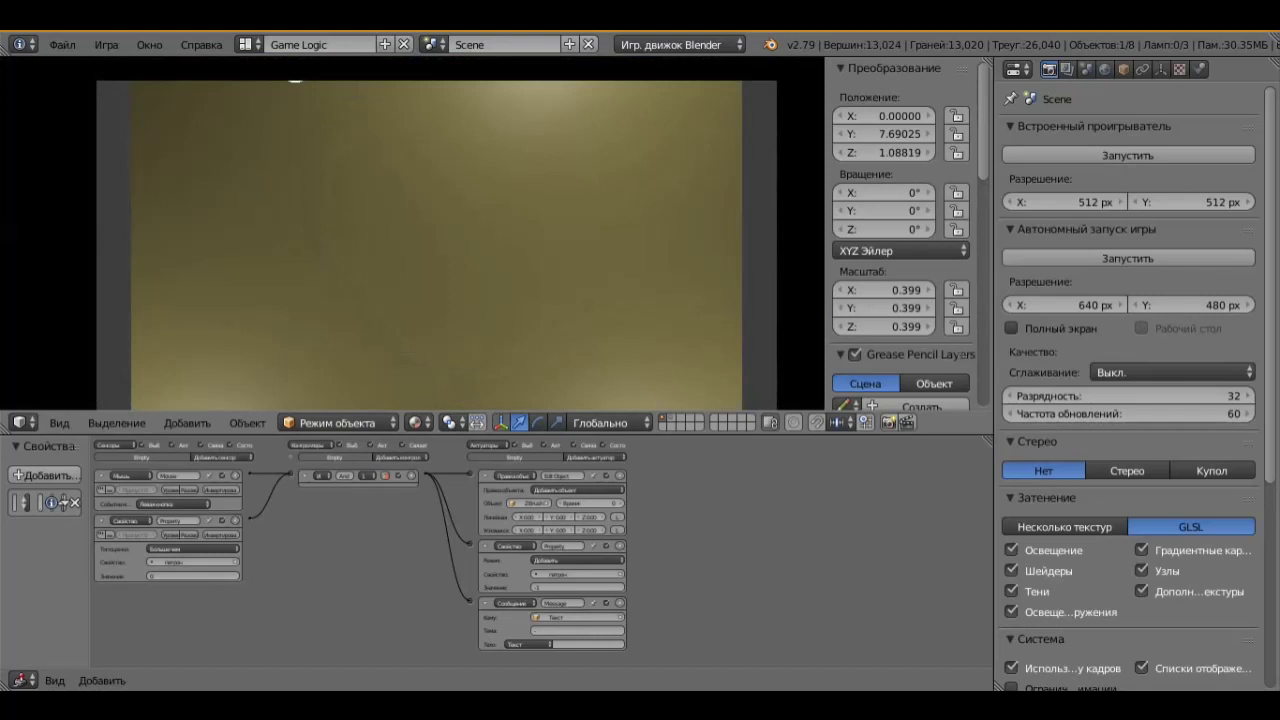
key("Escape")
scroll(681, 258, "down", 2)
scroll(686, 243, "down", 1)
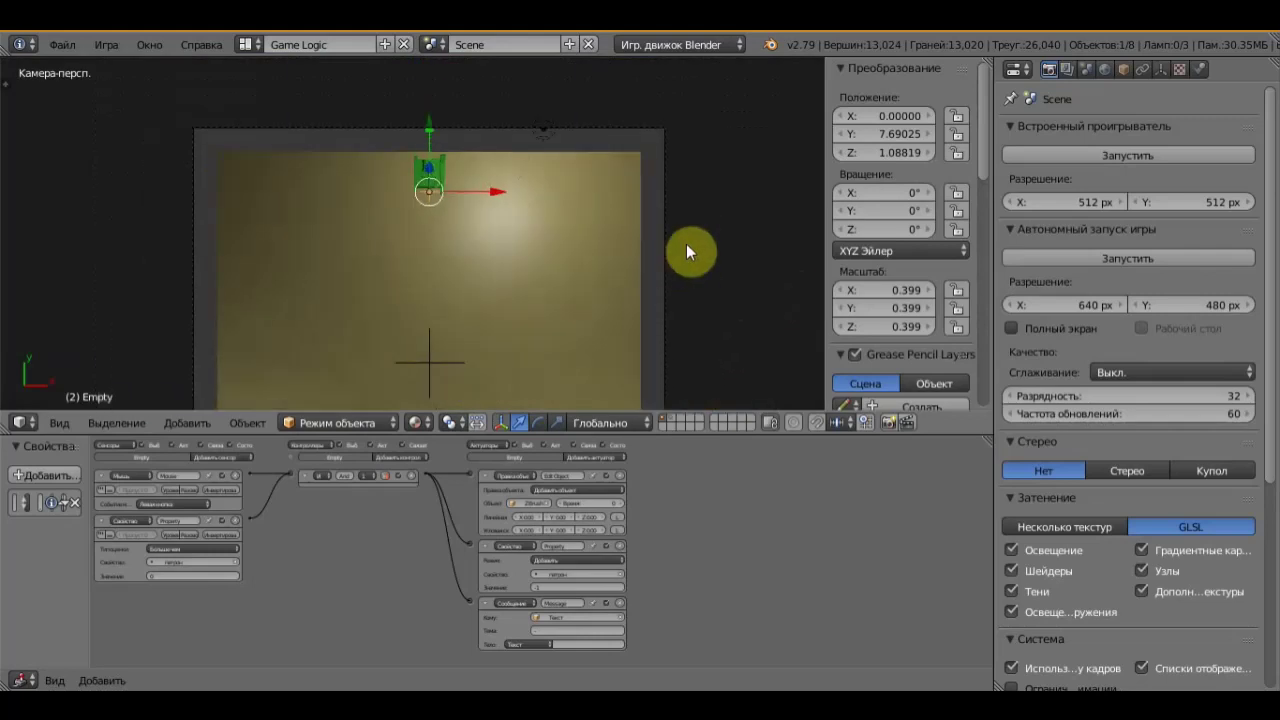
key("p")
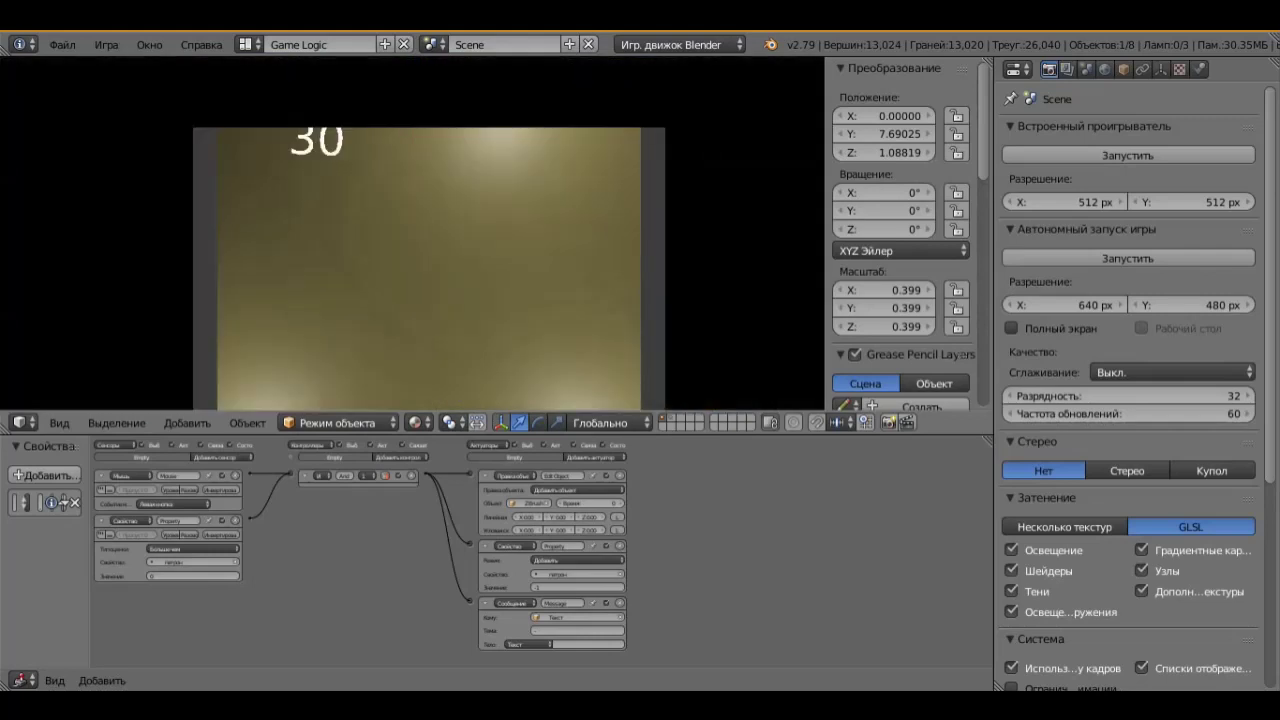
key("Escape")
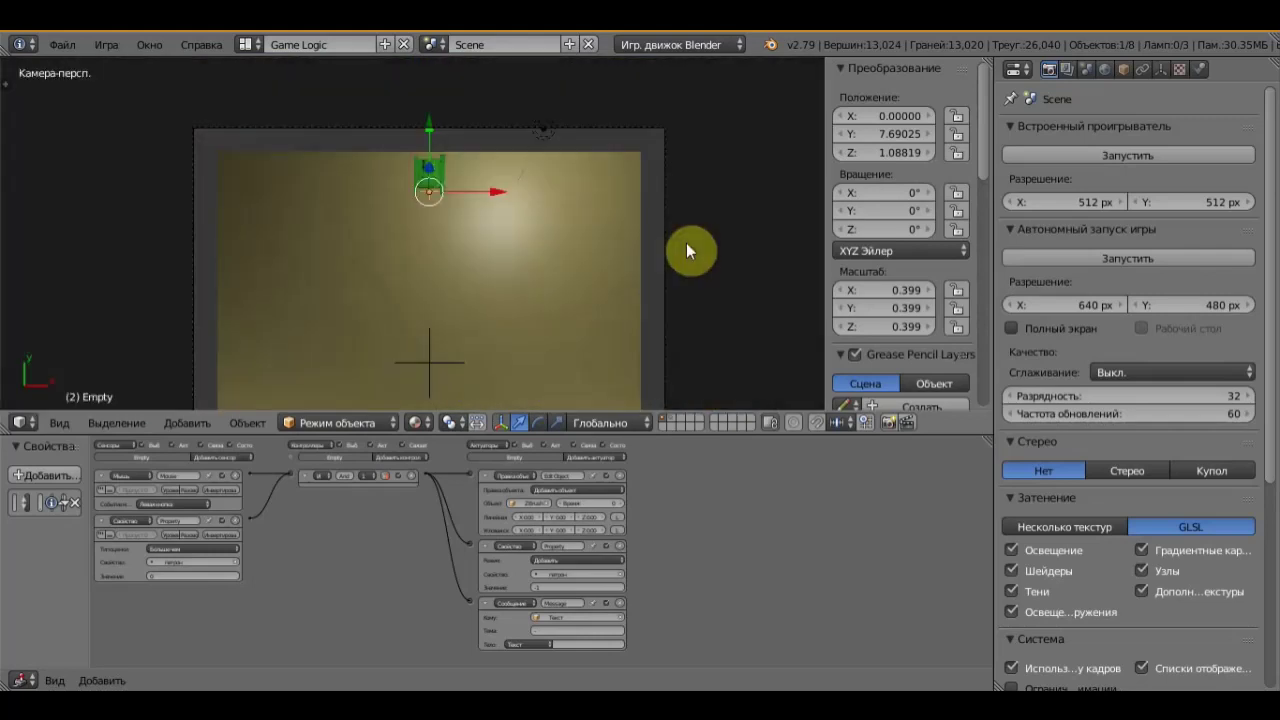
Enlarge the 3D view over the logic editor and recentre the camera frame
middle_click_drag(718, 244, 717, 286, "shift")
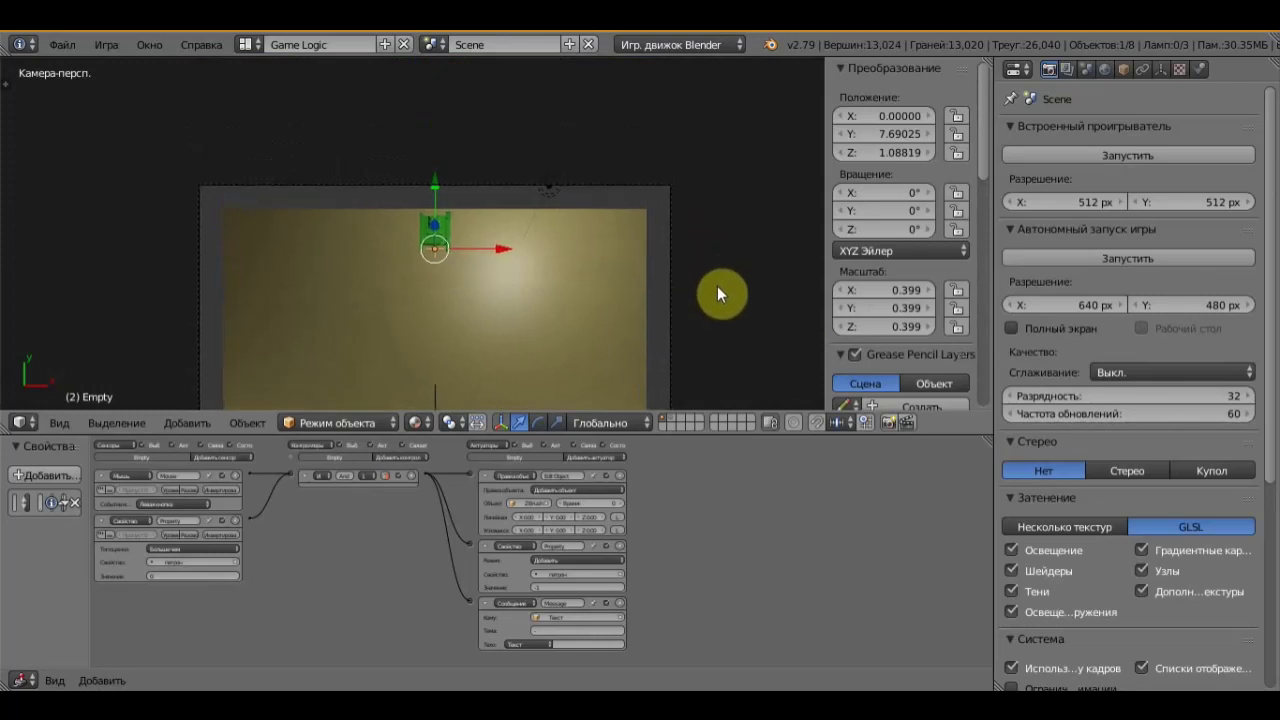
mouse_move(650, 431)
left_mouse_down()
mouse_move(651, 549)
mouse_move(628, 660)
mouse_move(630, 648)
left_mouse_up()
mouse_move(714, 487)
middle_mouse_down("shift")
mouse_move(728, 444)
mouse_move(688, 221)
mouse_move(703, 198)
middle_mouse_up("shift")
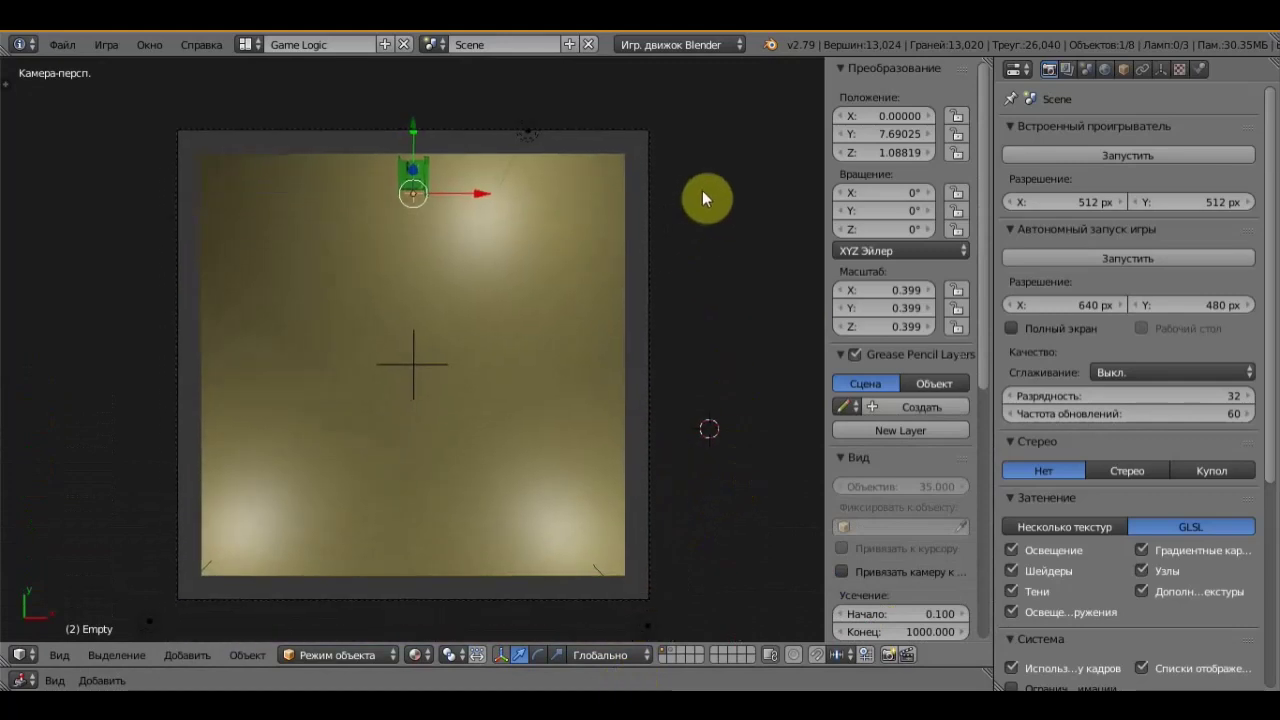
key("p")
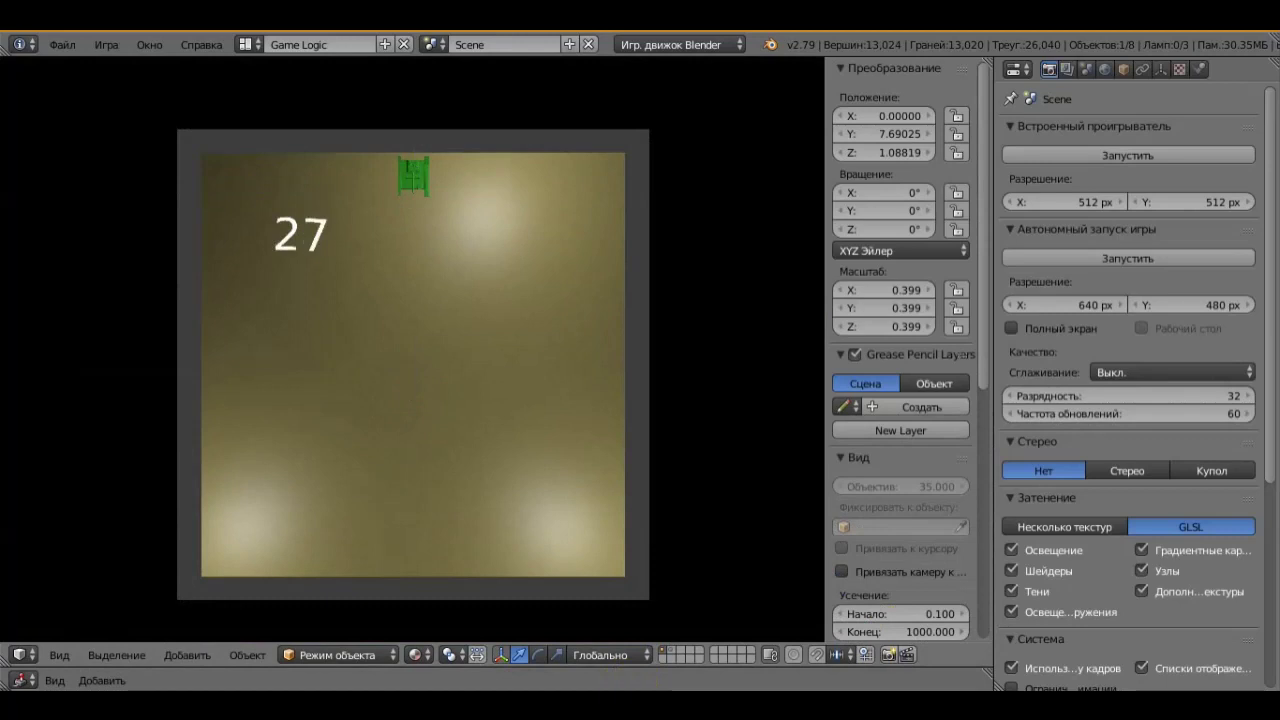
key("Up")
key("Down")
key("Down")
key("Left")
key("Up")
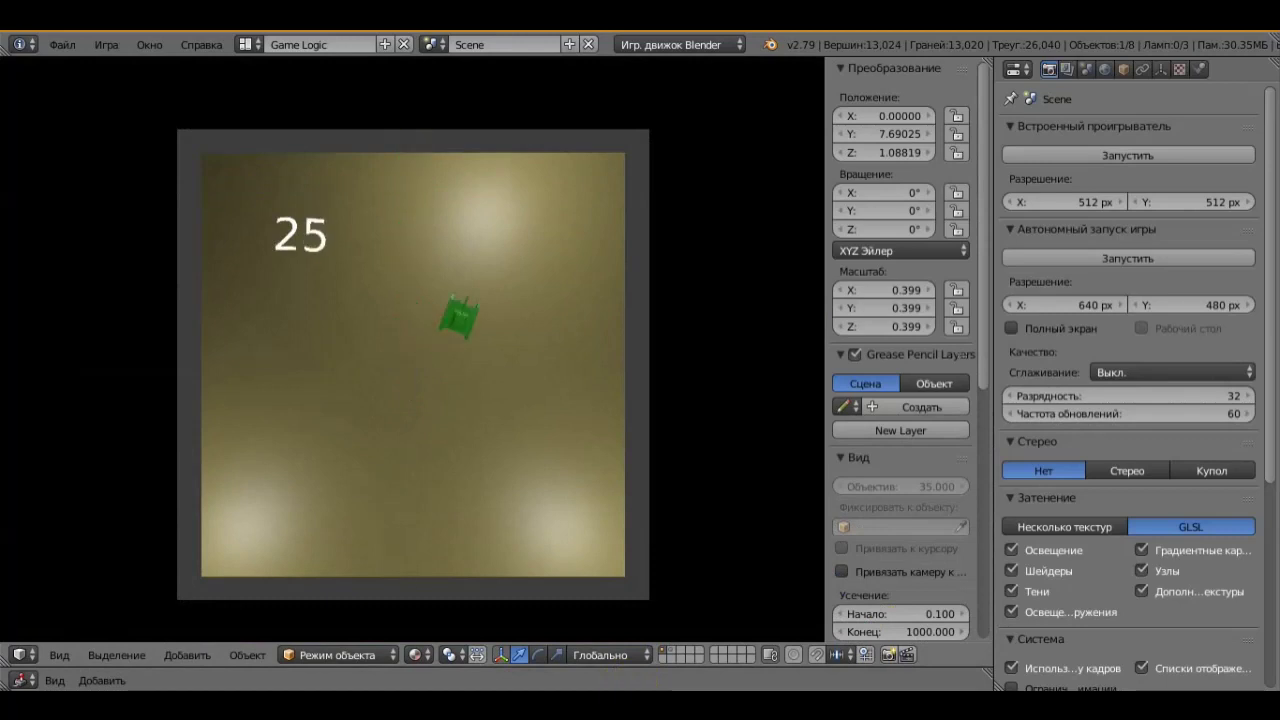
key("Left")
key("Down")
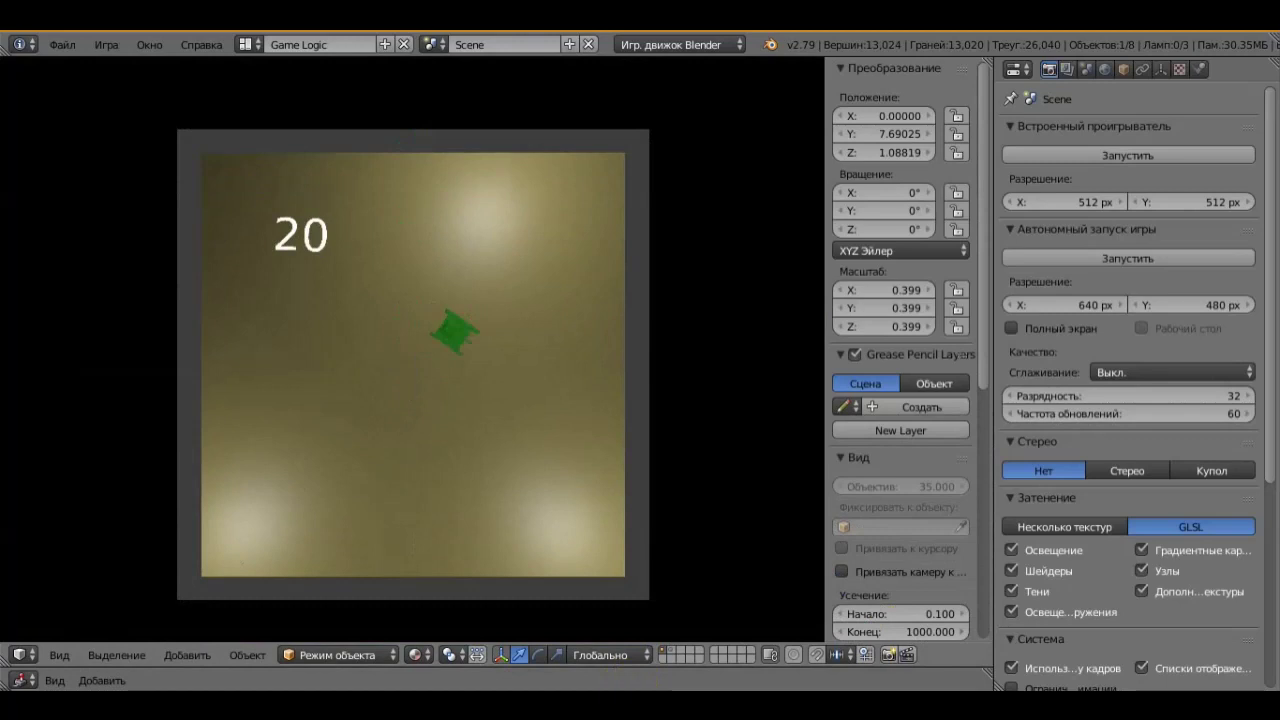
key("Left")
key("Up")
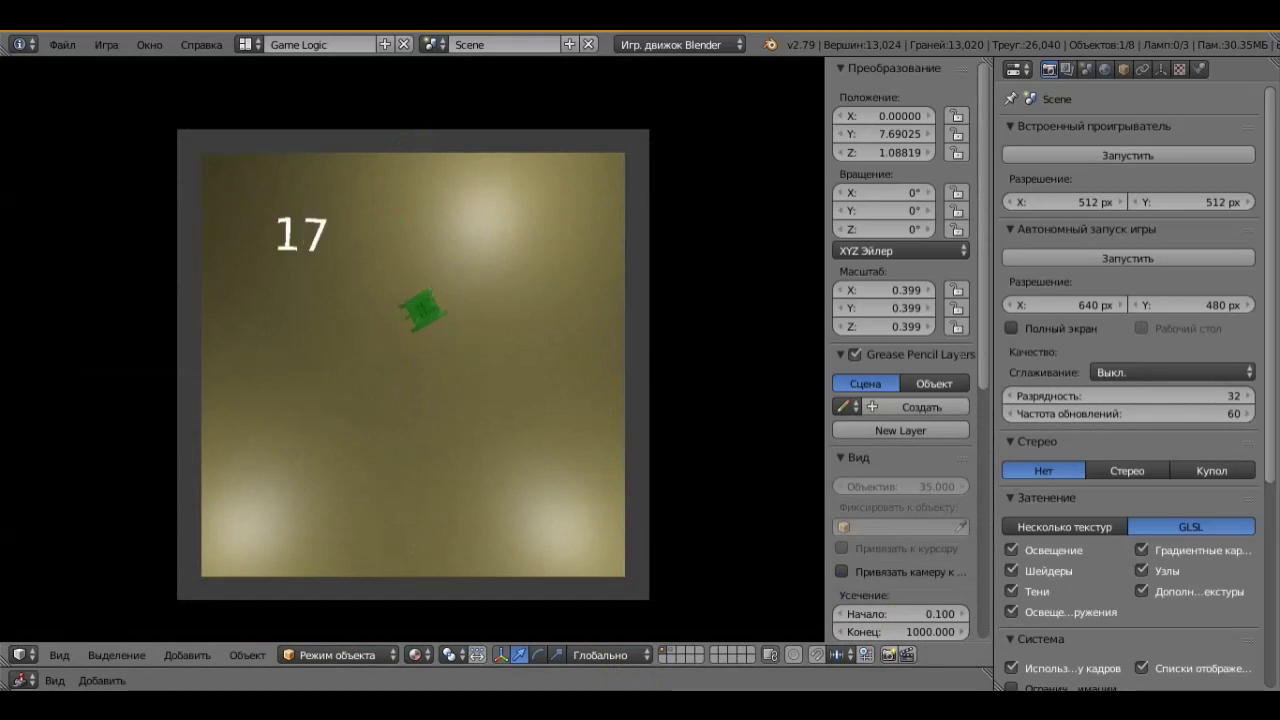
key("Up")
key("Left")
key("Right")
key("Down")
key("Down")
key("Up")
key("Left")
key("Up")
key("Right")
key("Down")
key("Right")
key("Down")
key("Left")
key("Up")
key("Down")
key("Down")
key("Right")
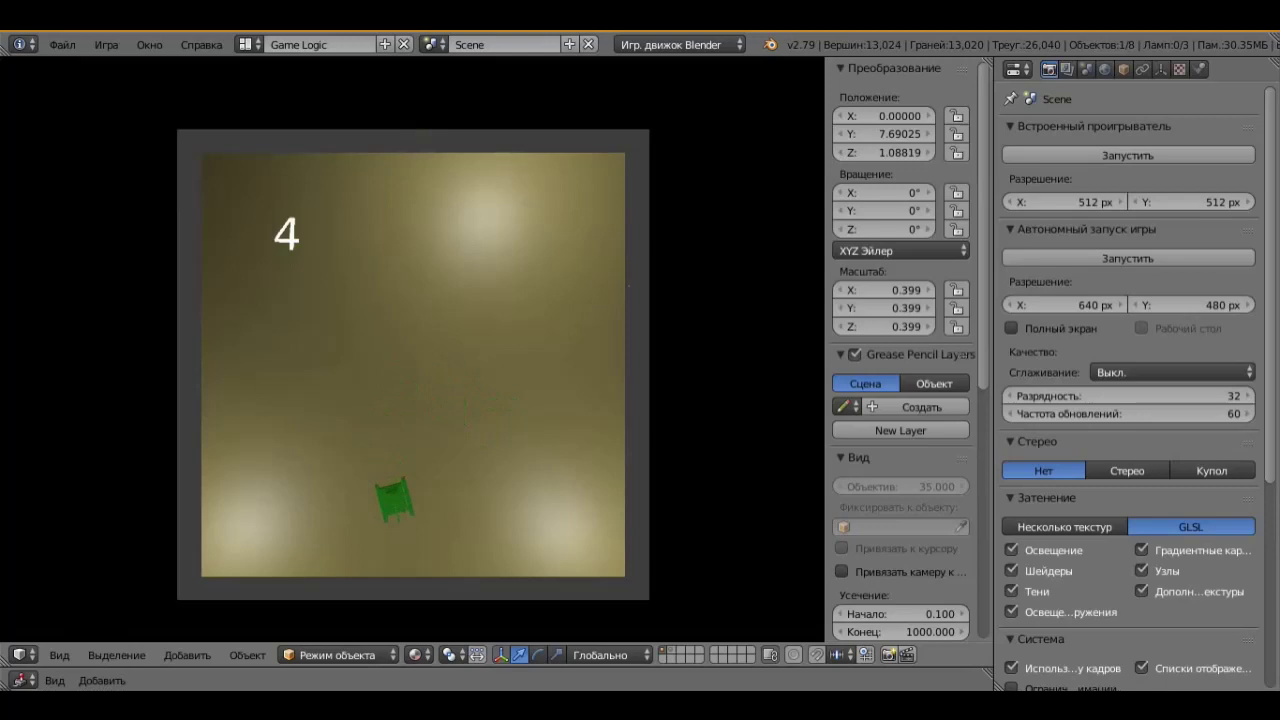